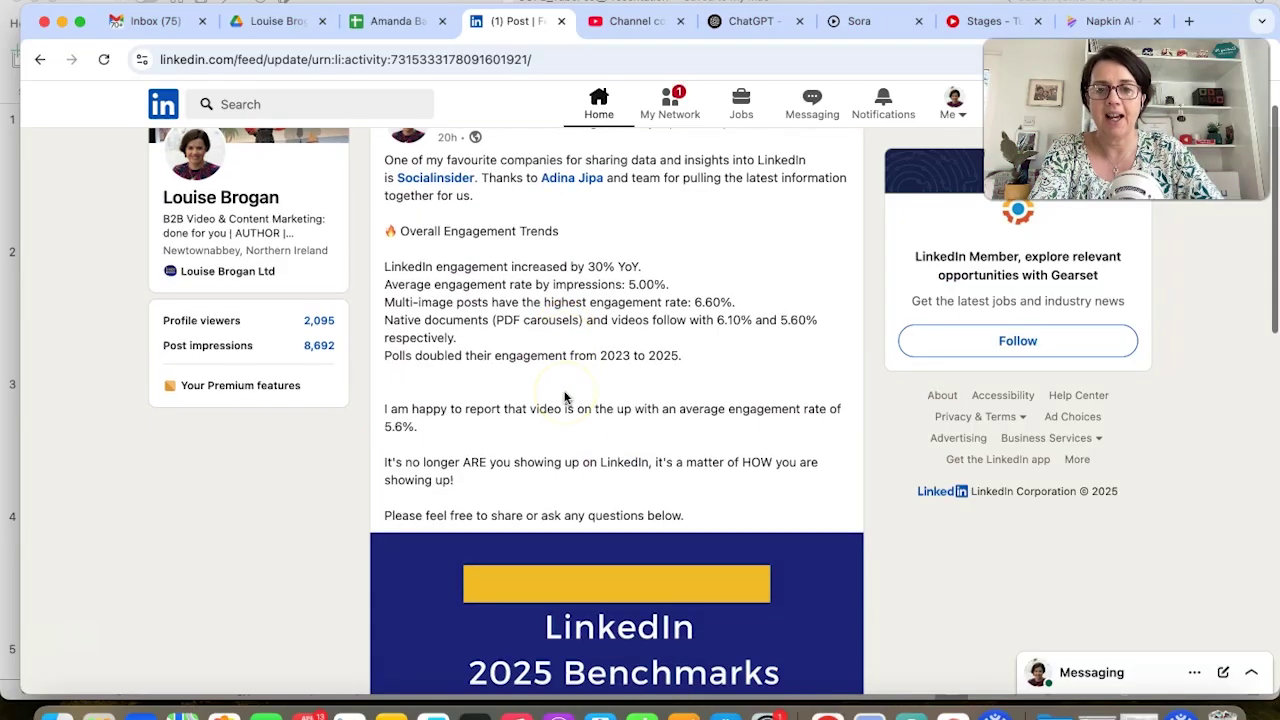
pyautogui.scroll(-5, 564, 397)
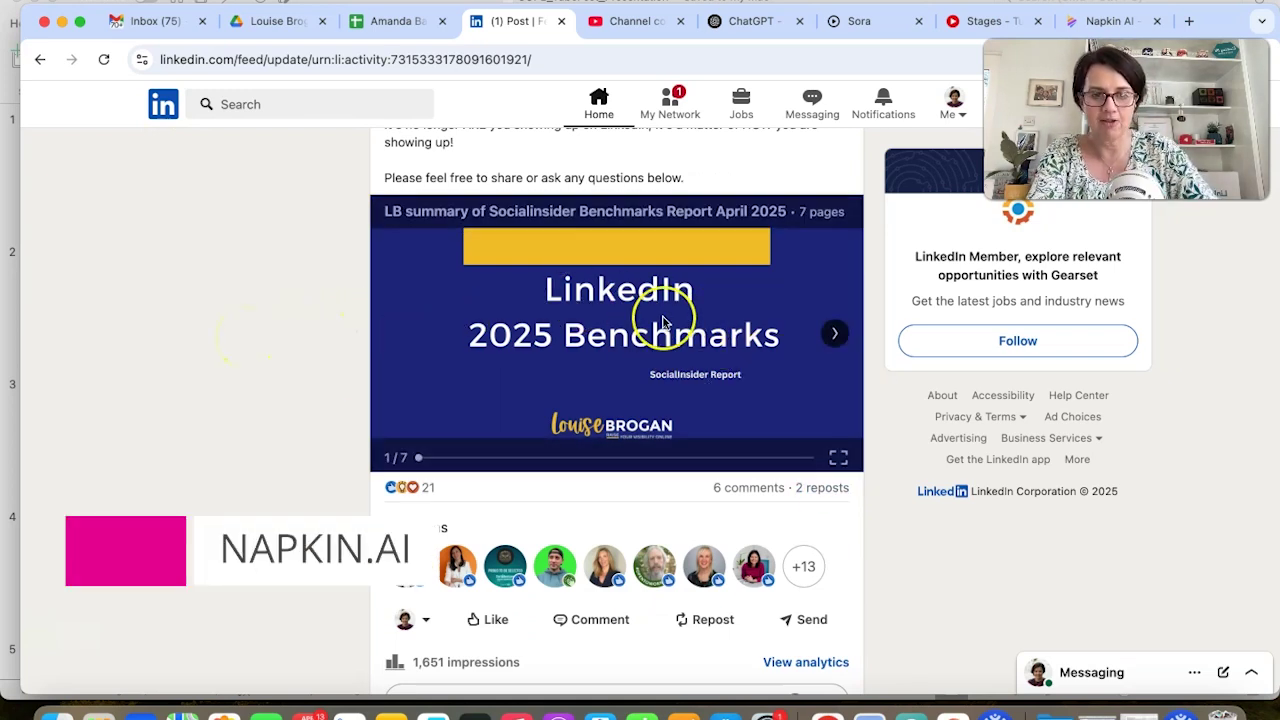
# Advance the fullscreen 2025 Benchmarks carousel to slide 5/7, 'How to enhance LinkedIn performance?', then exit fullscreen
pyautogui.click(837, 458)
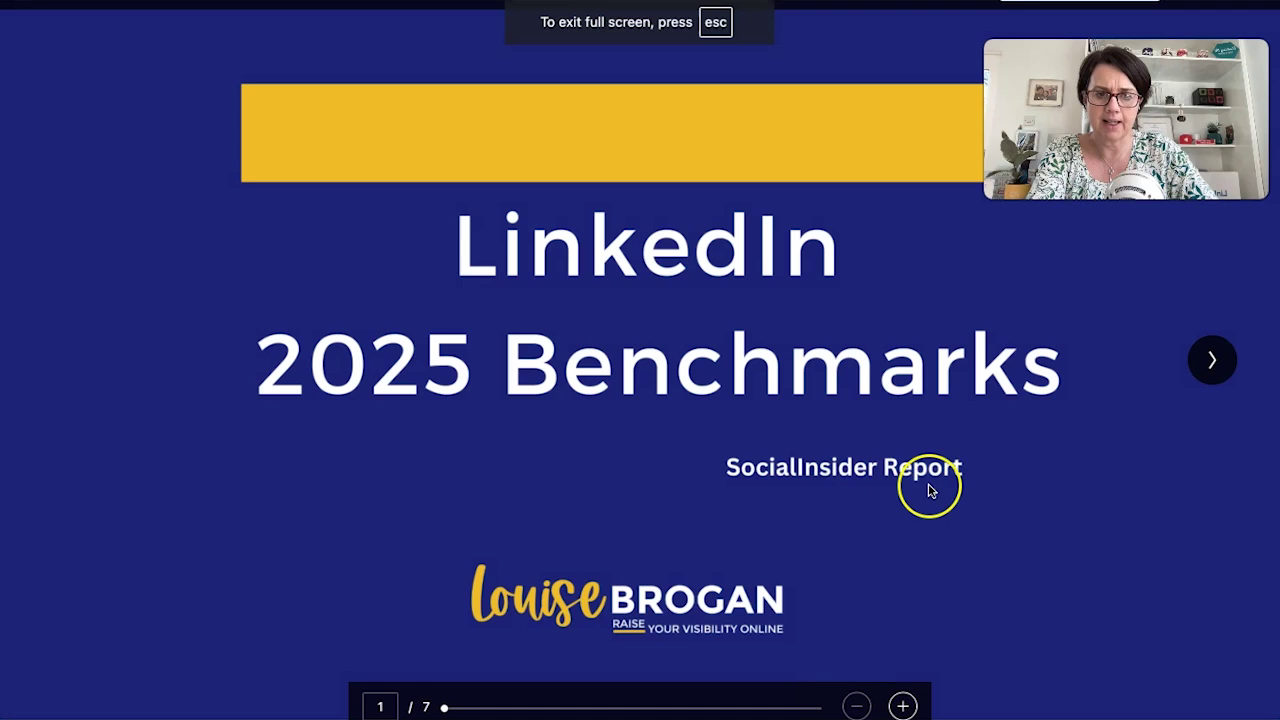
pyautogui.click(1212, 360)
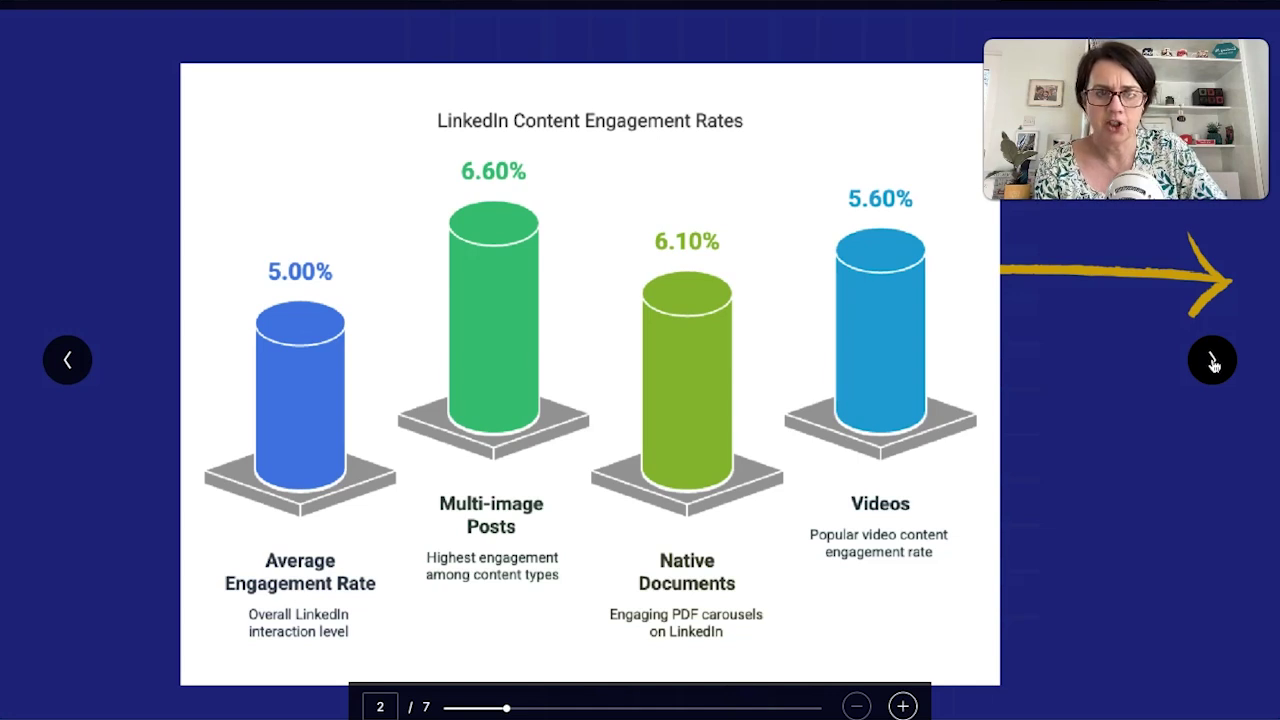
pyautogui.click(1212, 360)
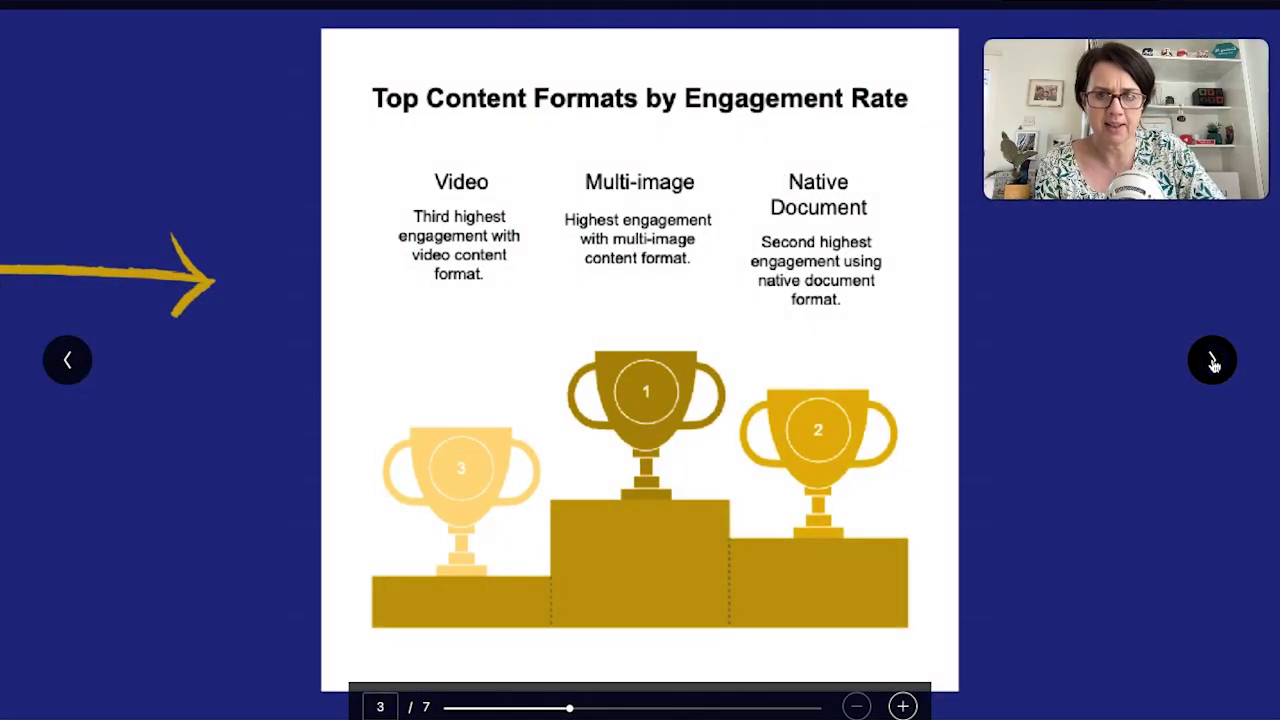
pyautogui.click(1212, 360)
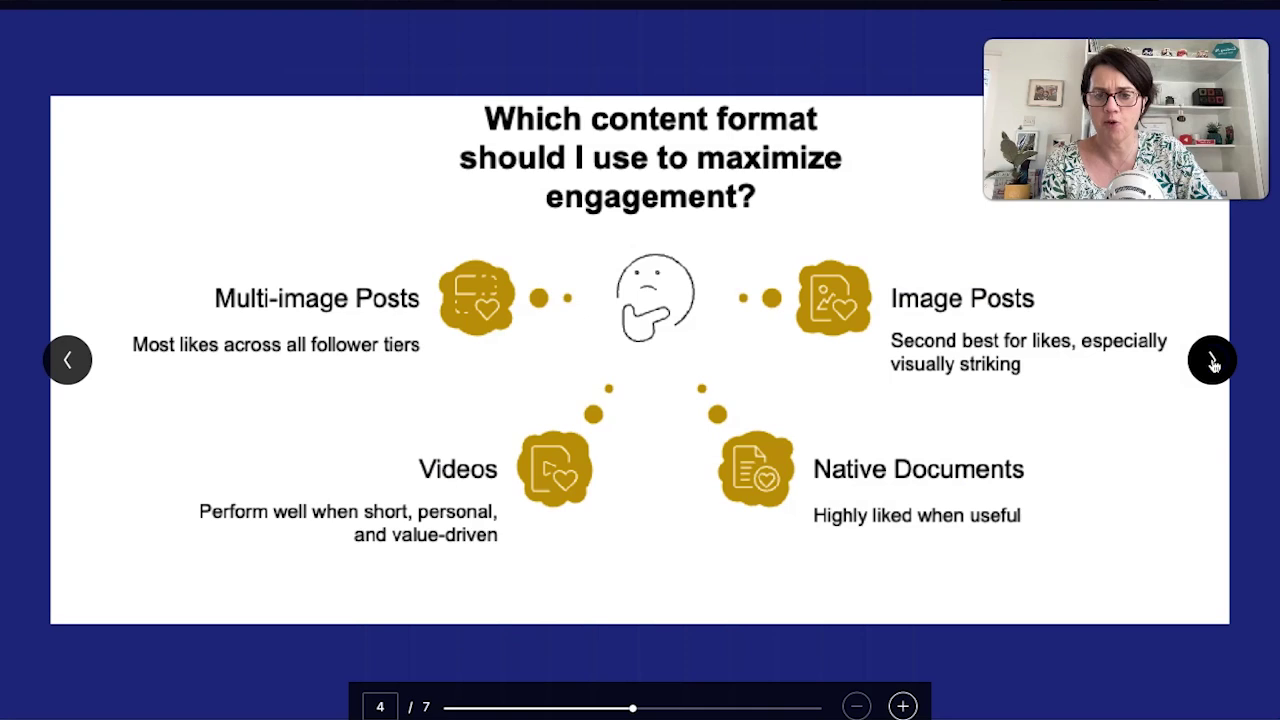
pyautogui.click(1212, 361)
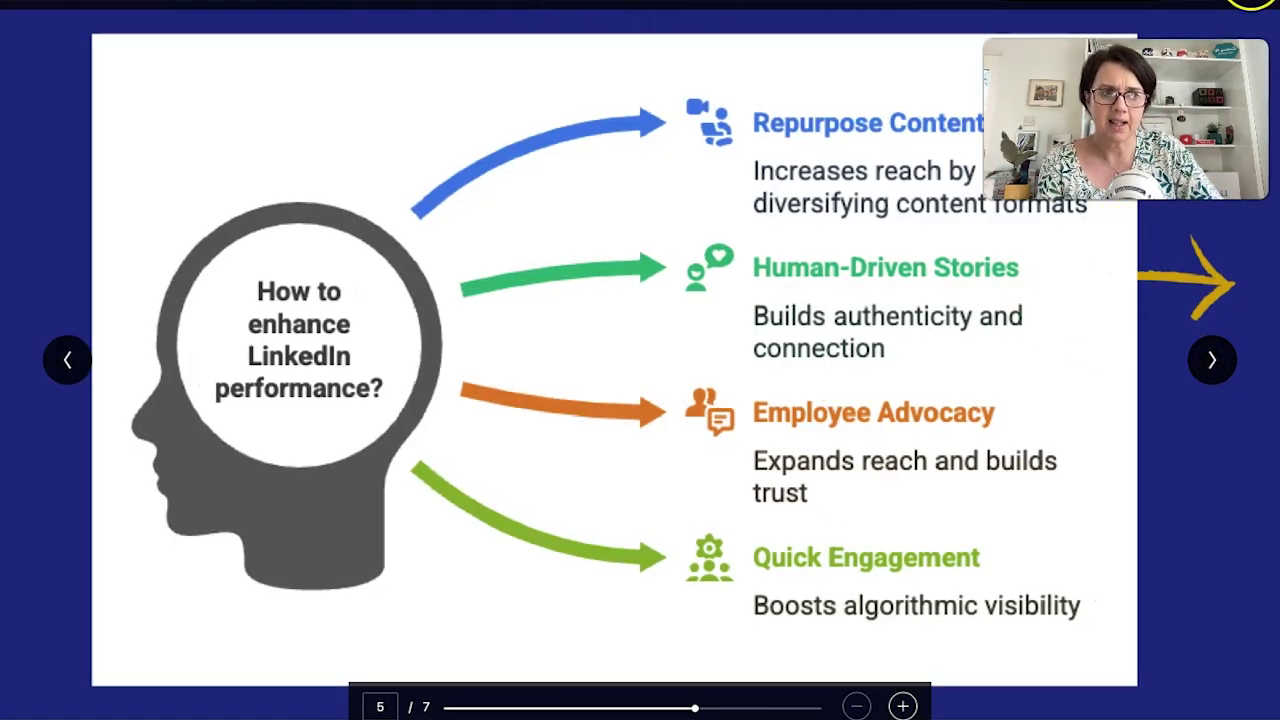
pyautogui.click(1250, 5)
# Open the post author's profile and close the enlarged Premium benefits image
pyautogui.scroll(10, 680, 370)
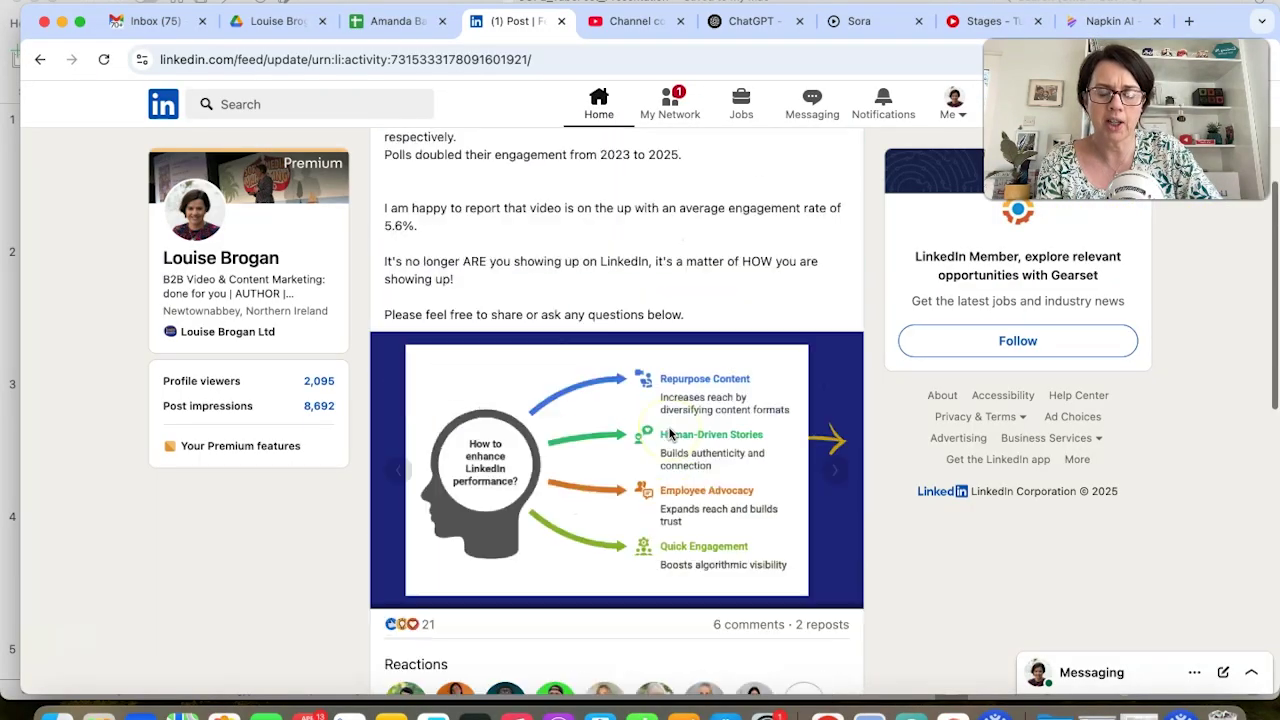
pyautogui.scroll(-3, 663, 363)
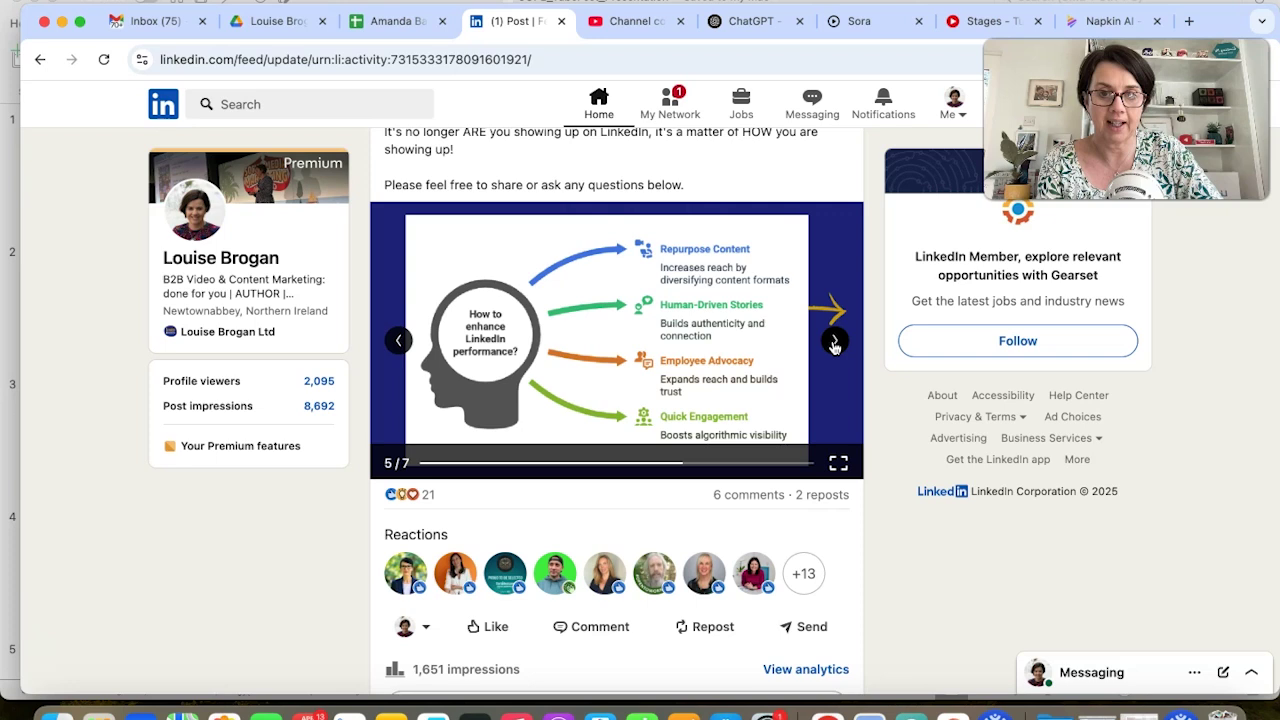
pyautogui.scroll(5, 833, 347)
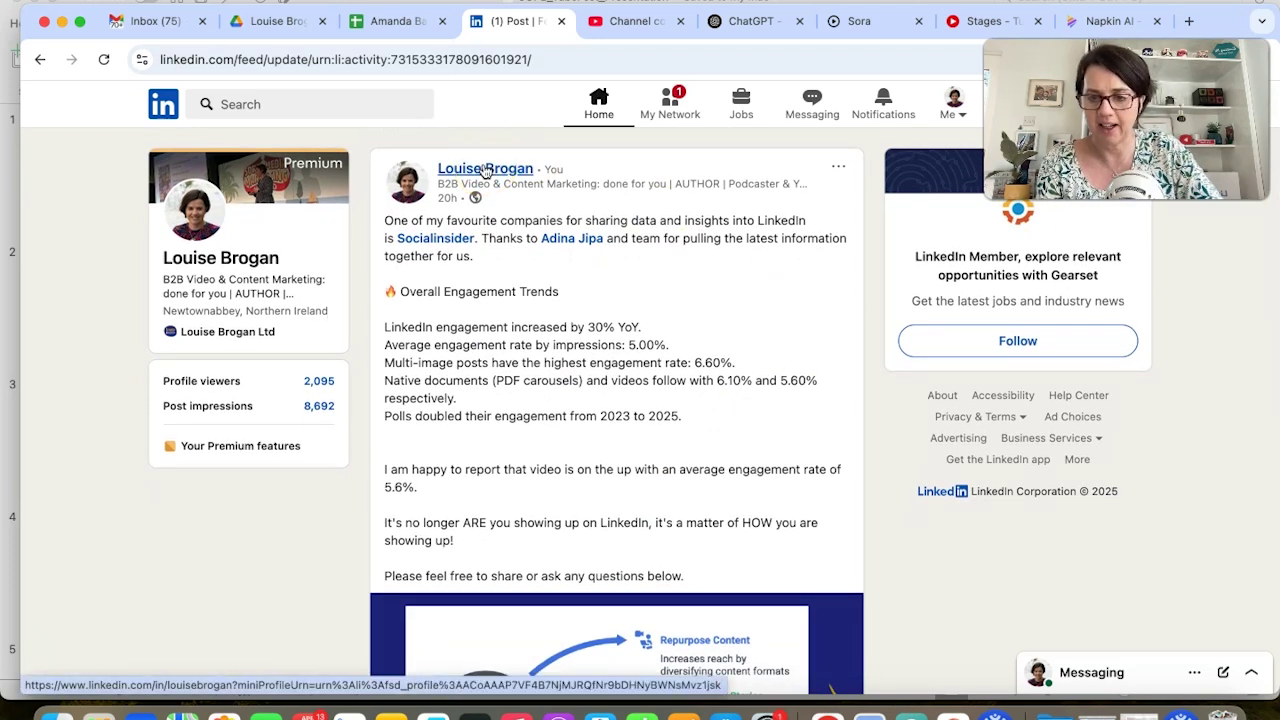
pyautogui.click(485, 170)
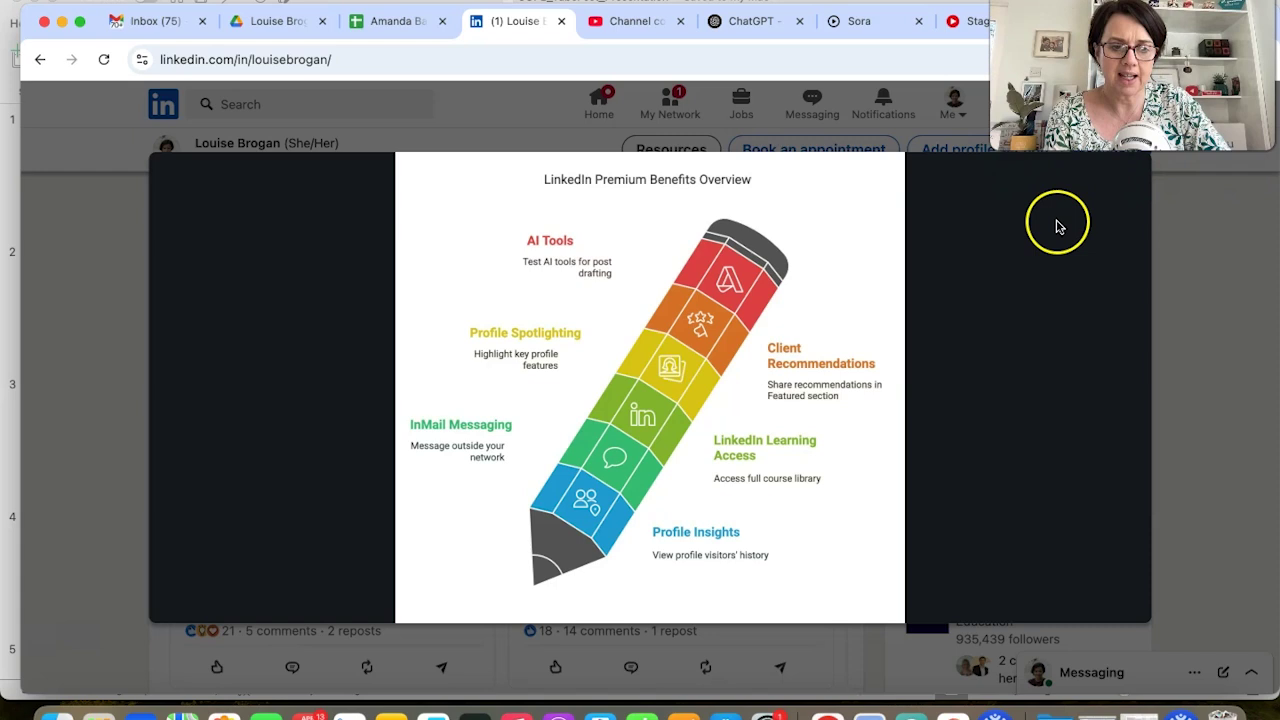
pyautogui.click(86, 349)
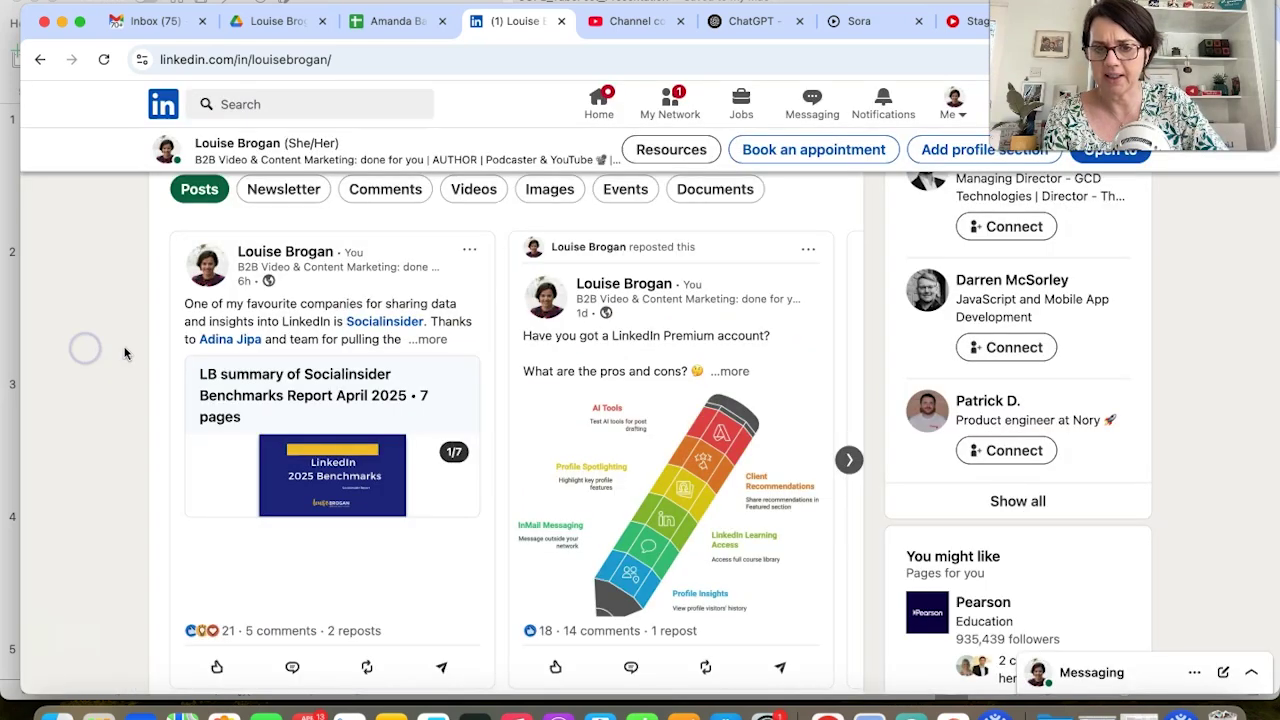
# Open the 'Have you got a LinkedIn Premium account?' post and read through its 14 comments
pyautogui.scroll(-1, 650, 450)
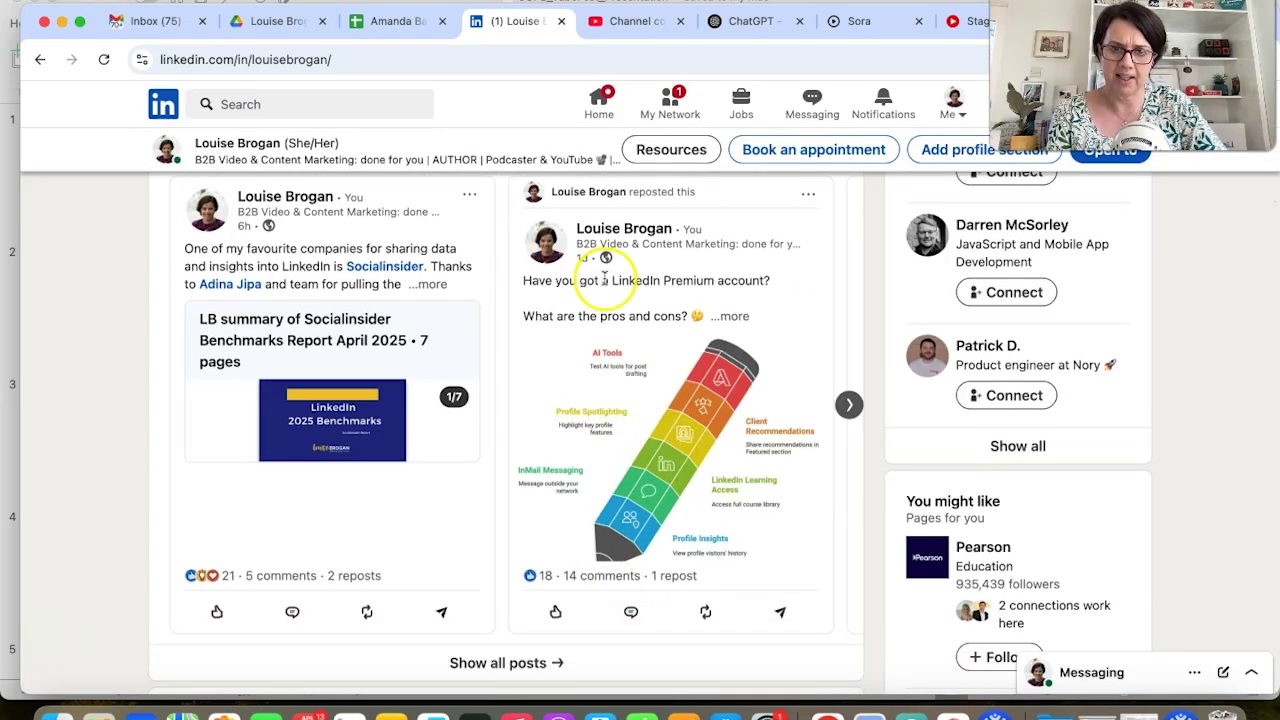
pyautogui.click(592, 577)
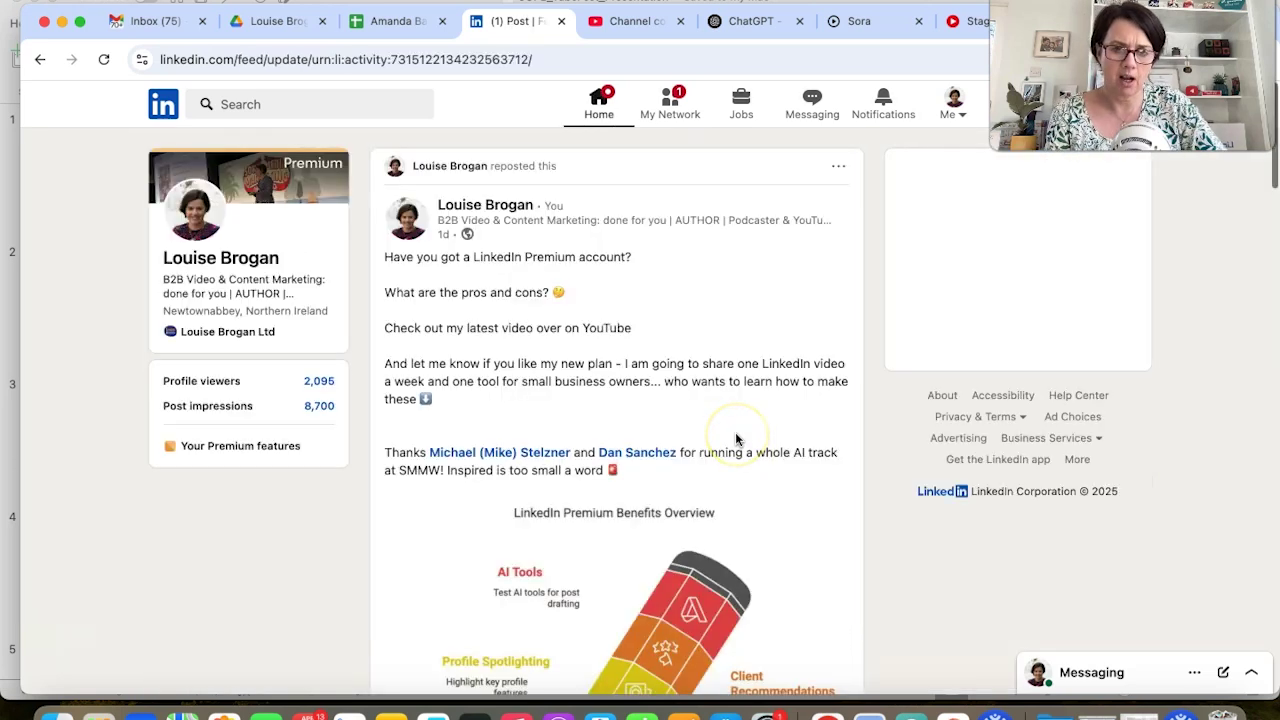
pyautogui.scroll(-5, 735, 440)
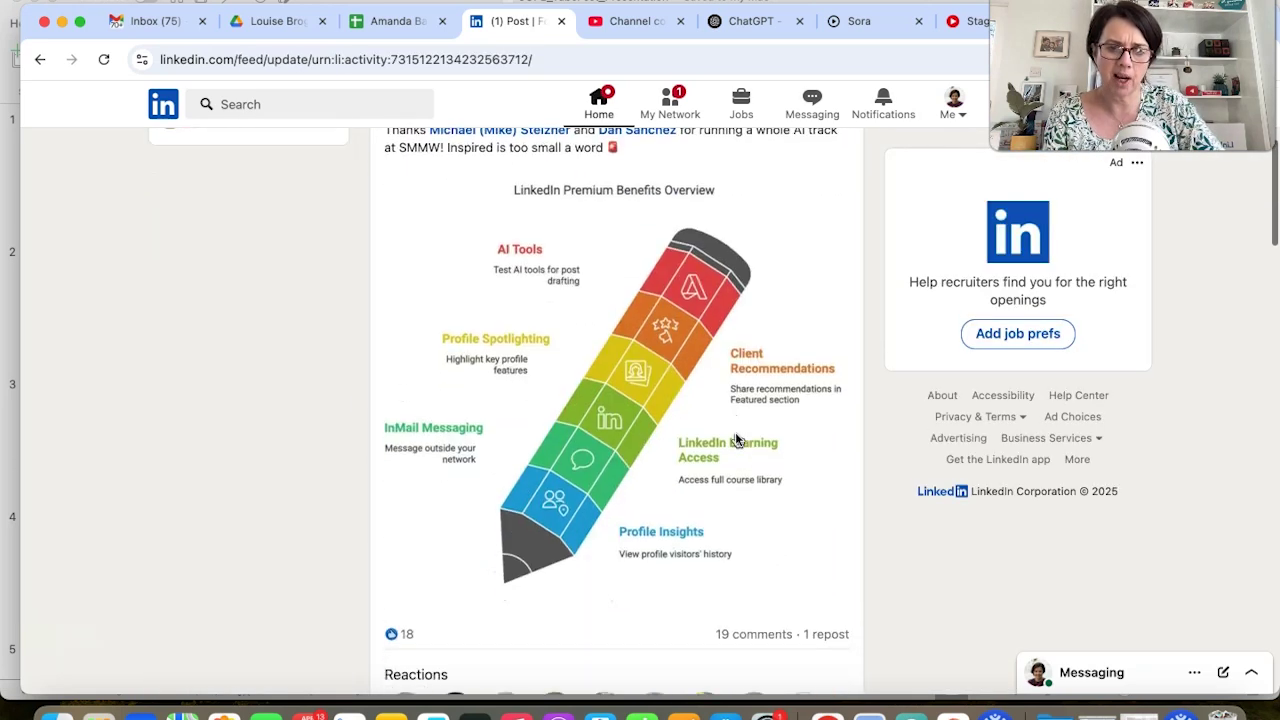
pyautogui.scroll(3, 766, 266)
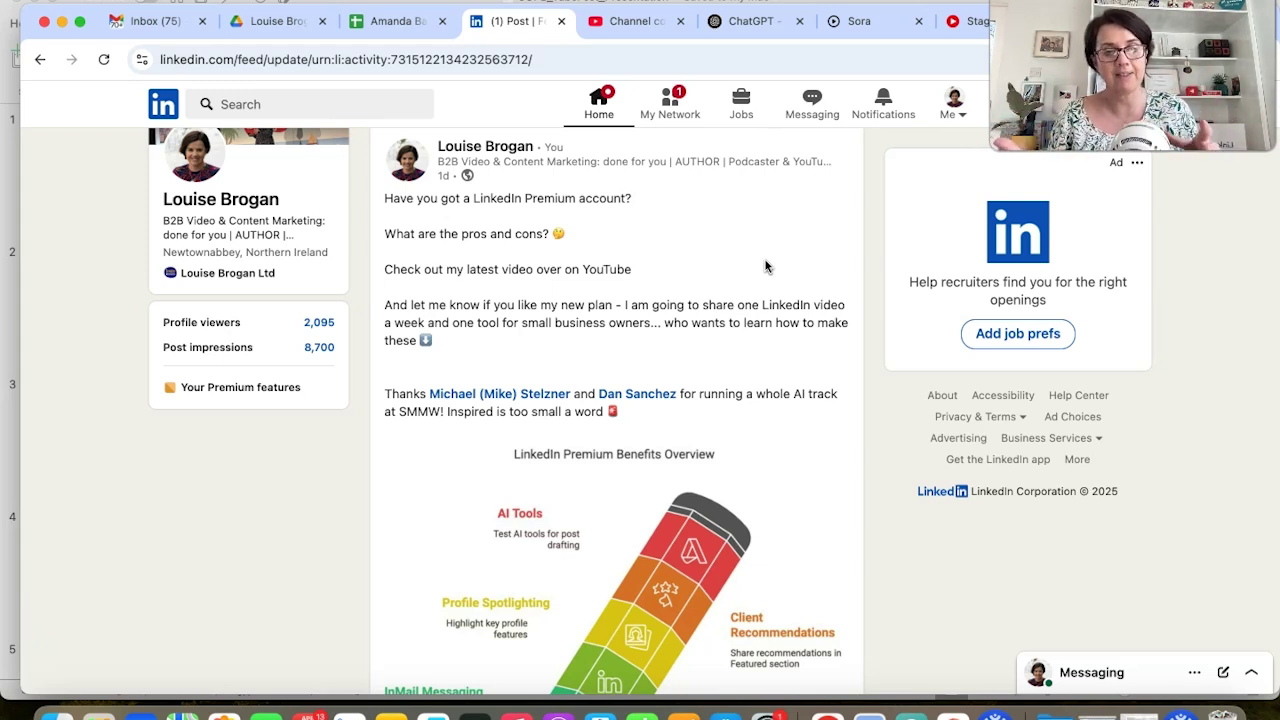
pyautogui.scroll(-5, 765, 266)
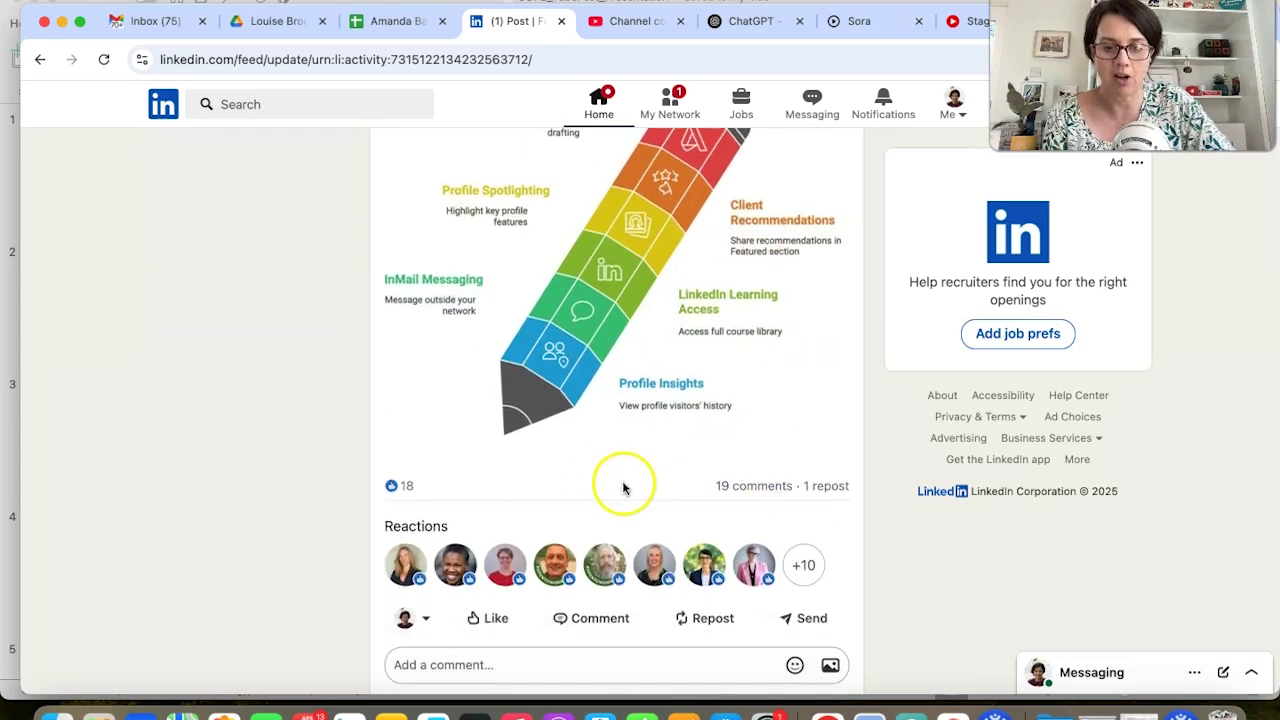
pyautogui.scroll(-3, 634, 480)
pyautogui.scroll(-15, 632, 483)
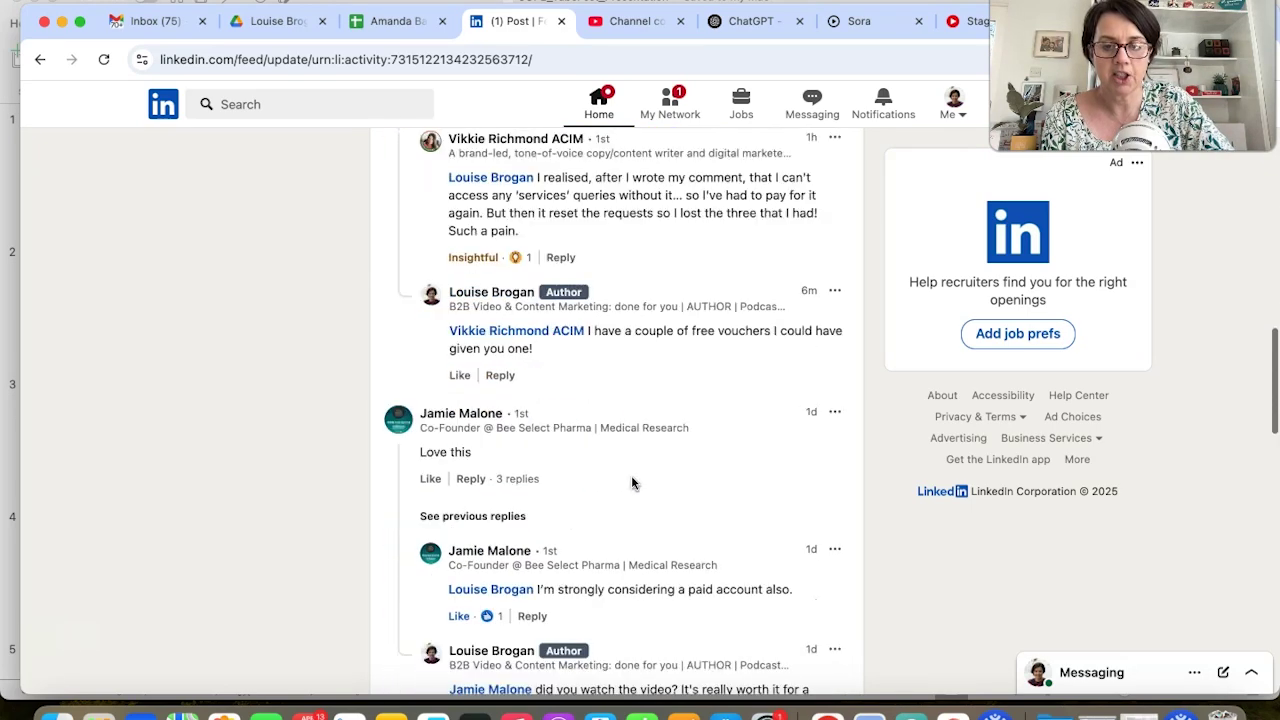
pyautogui.scroll(-5, 632, 483)
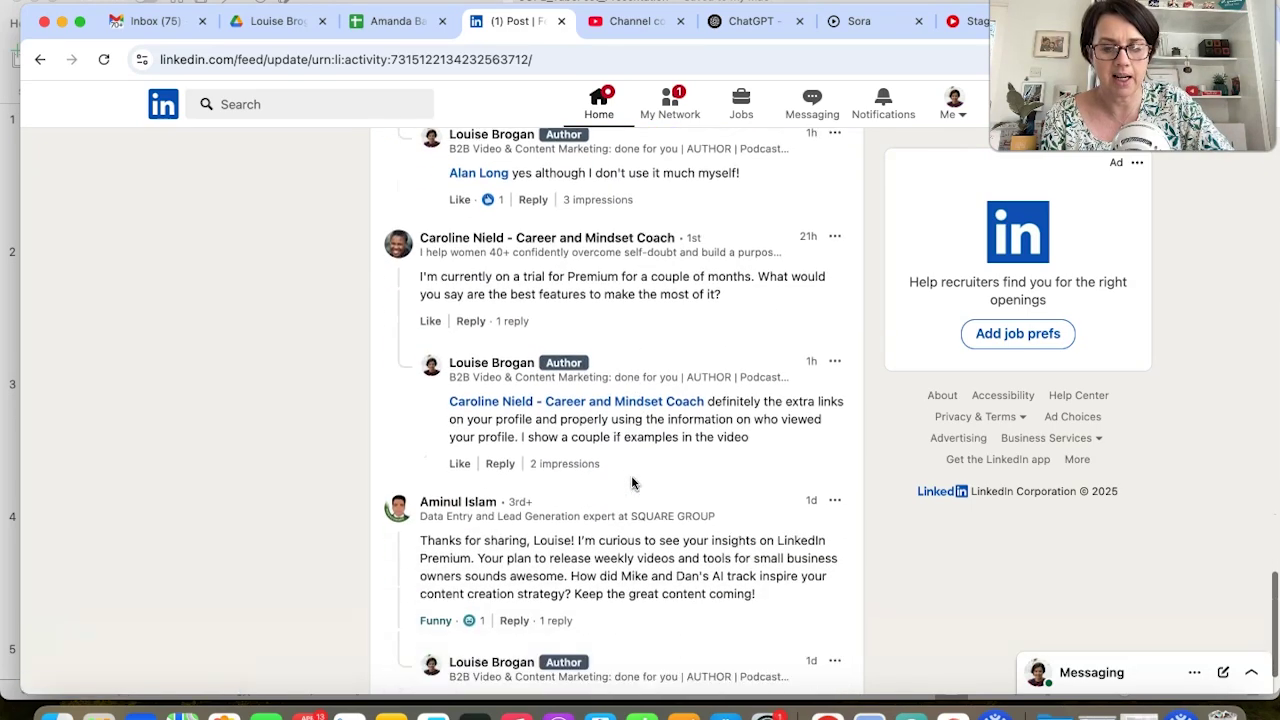
pyautogui.scroll(15, 632, 483)
pyautogui.scroll(5, 631, 484)
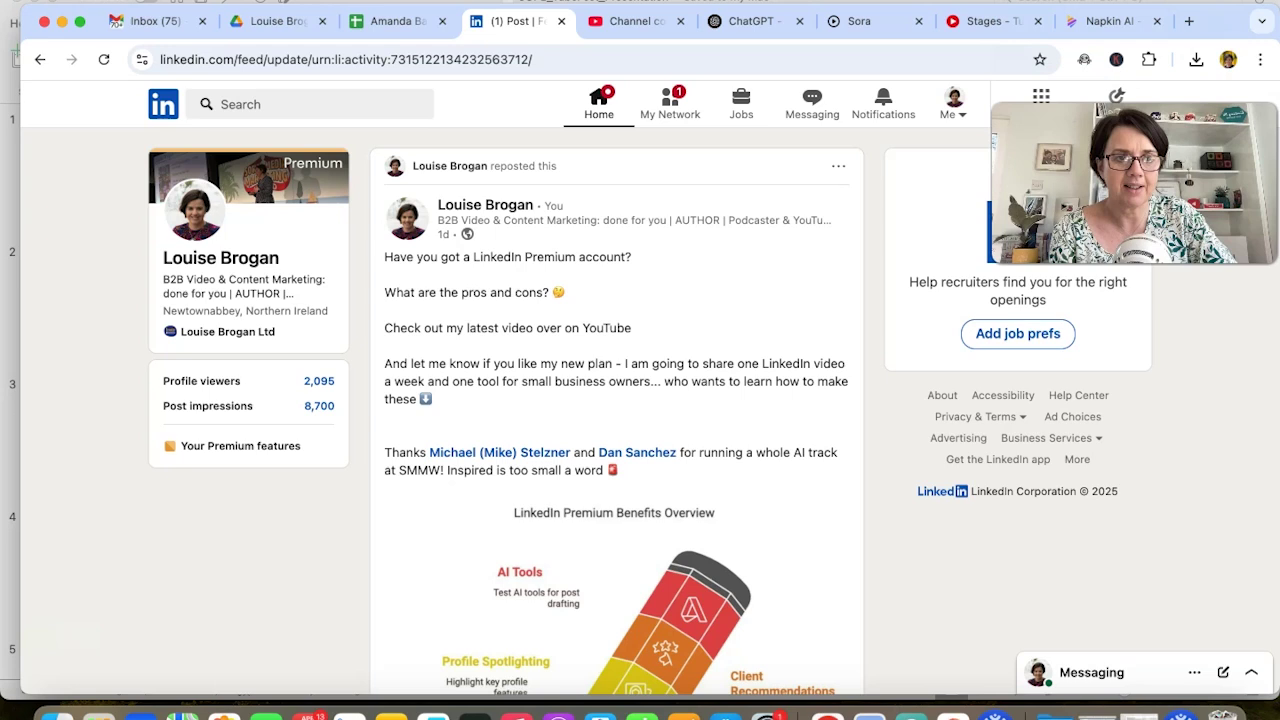
# Switch to the Napkin AI homepage and make the browser fill the whole screen
pyautogui.click(1108, 24)
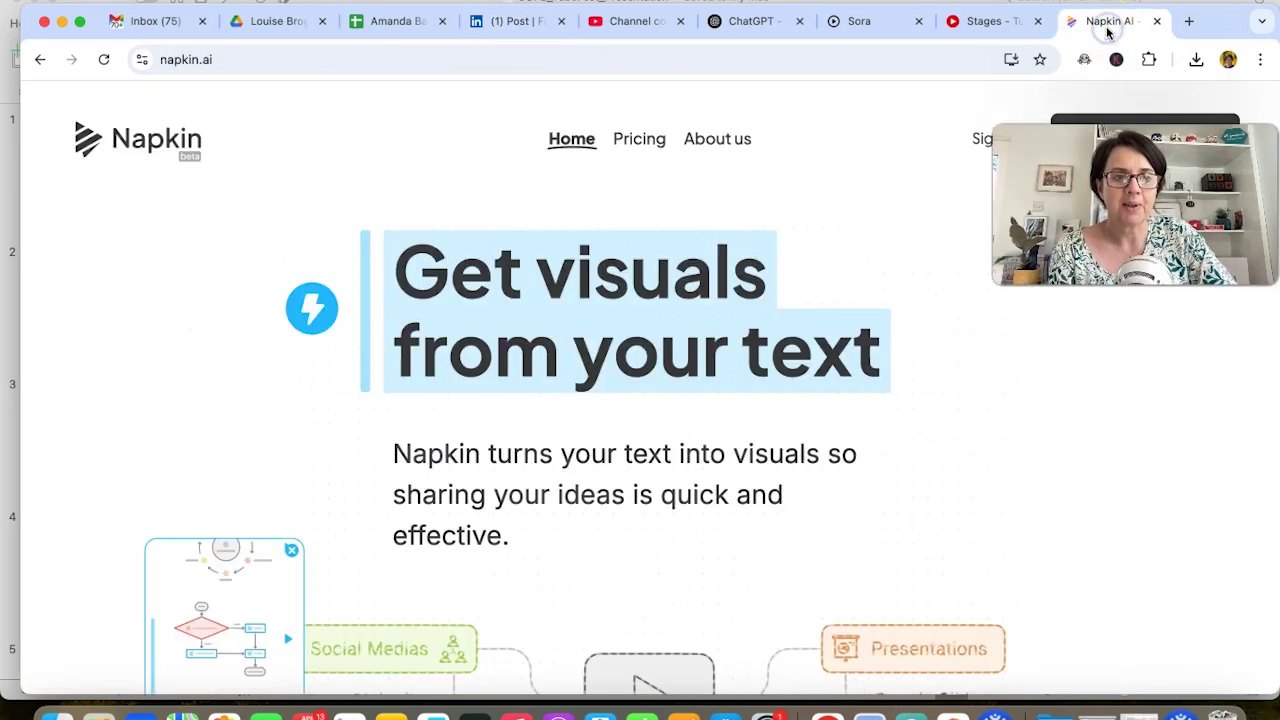
pyautogui.click(81, 22)
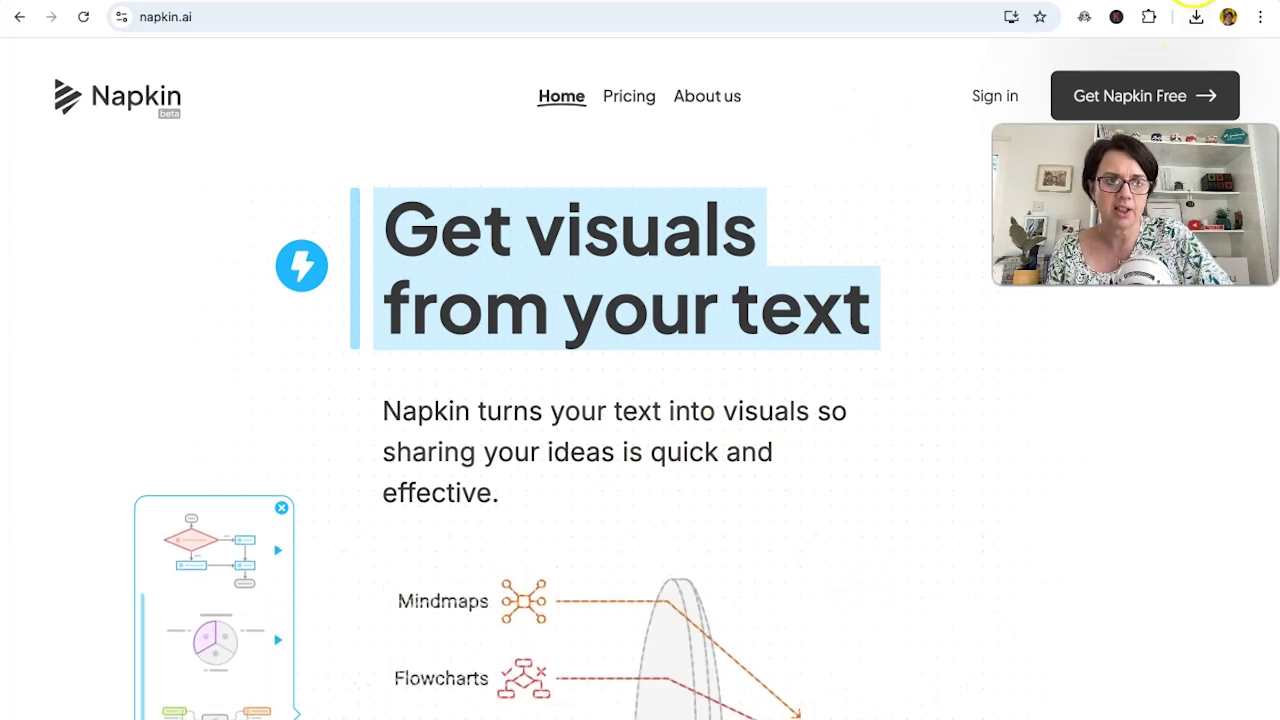
# In a new tab, go to louisebrogan.com's Blog and open the How to use LinkedIn Events post
pyautogui.hotkey('ctrl', 't')
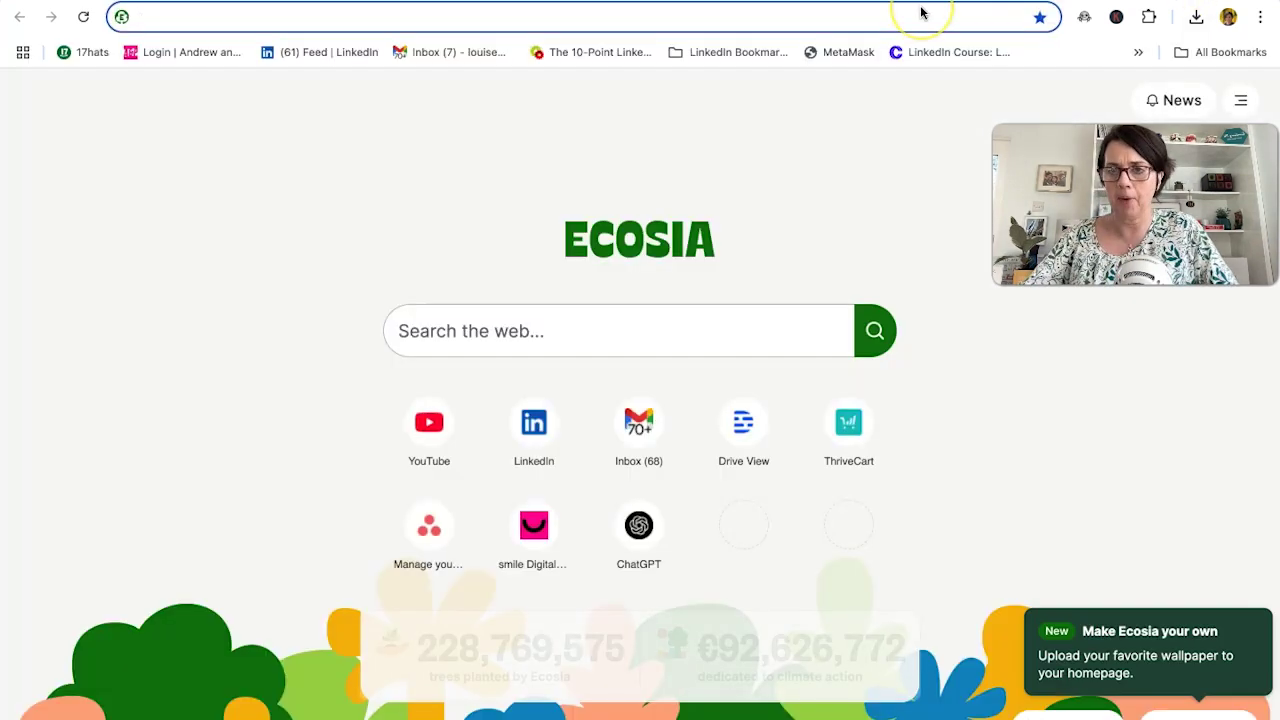
pyautogui.write('louisebrogan.com')
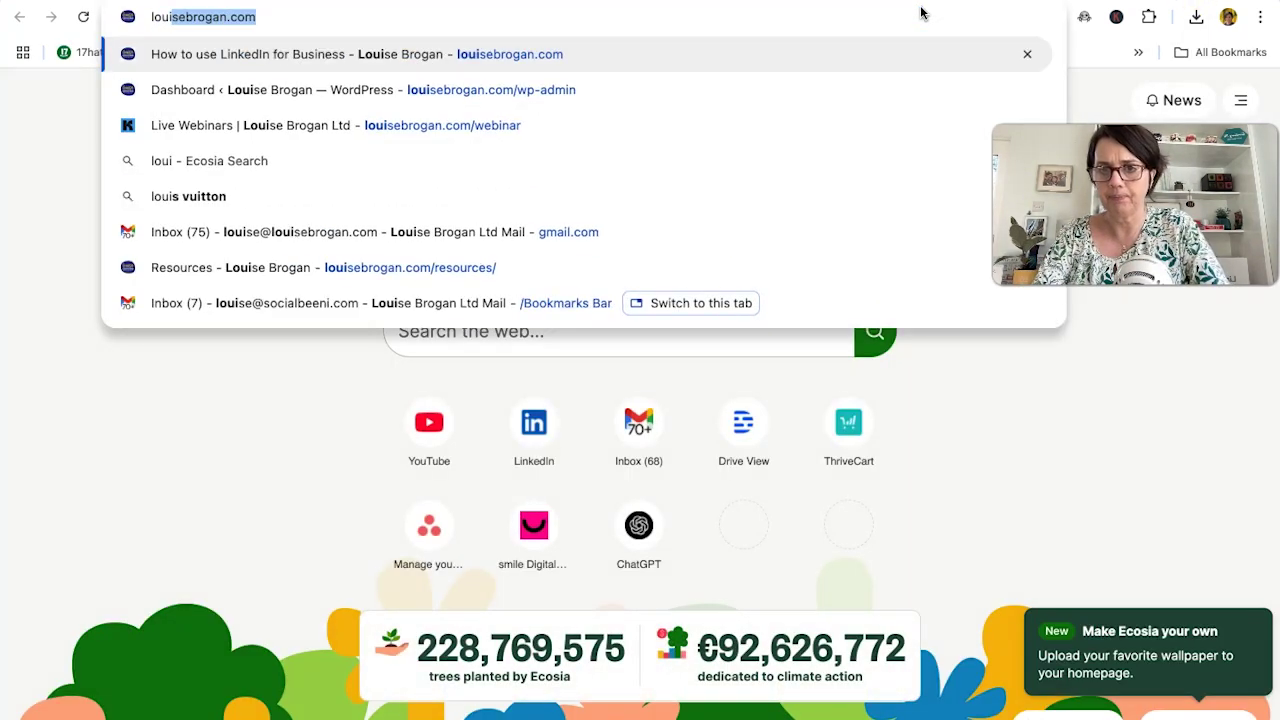
pyautogui.press('Return')
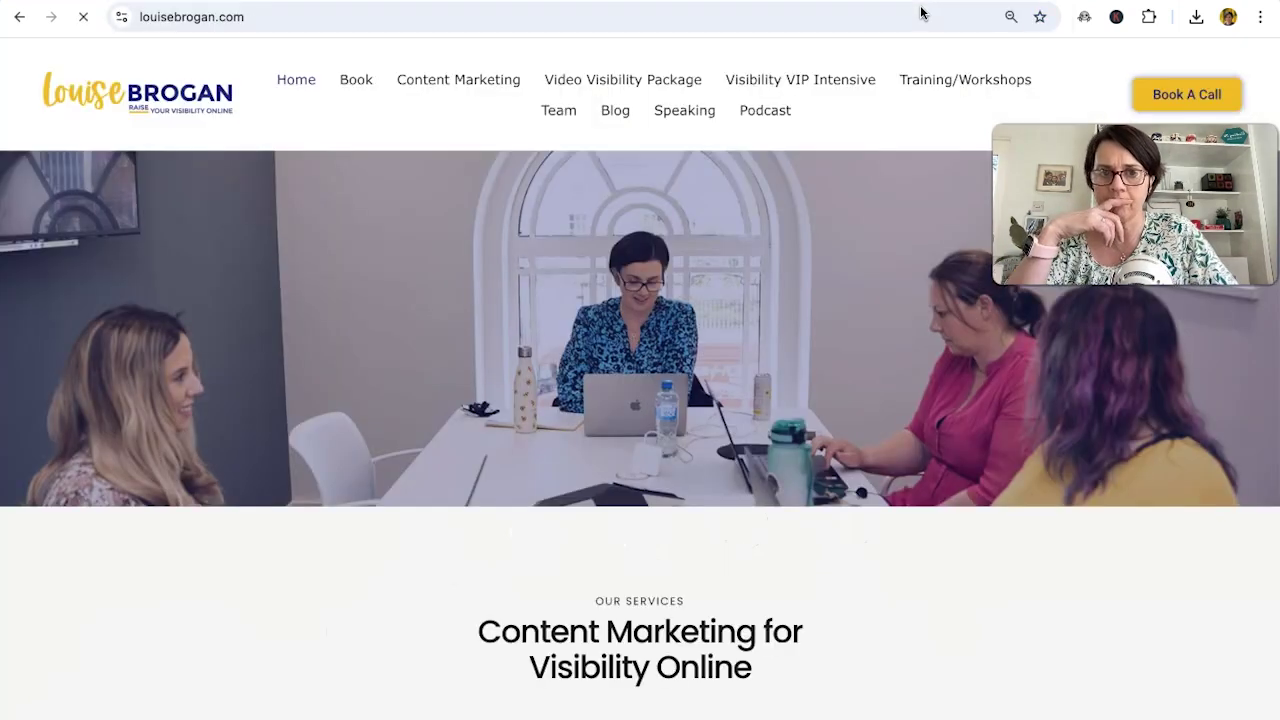
pyautogui.click(616, 112)
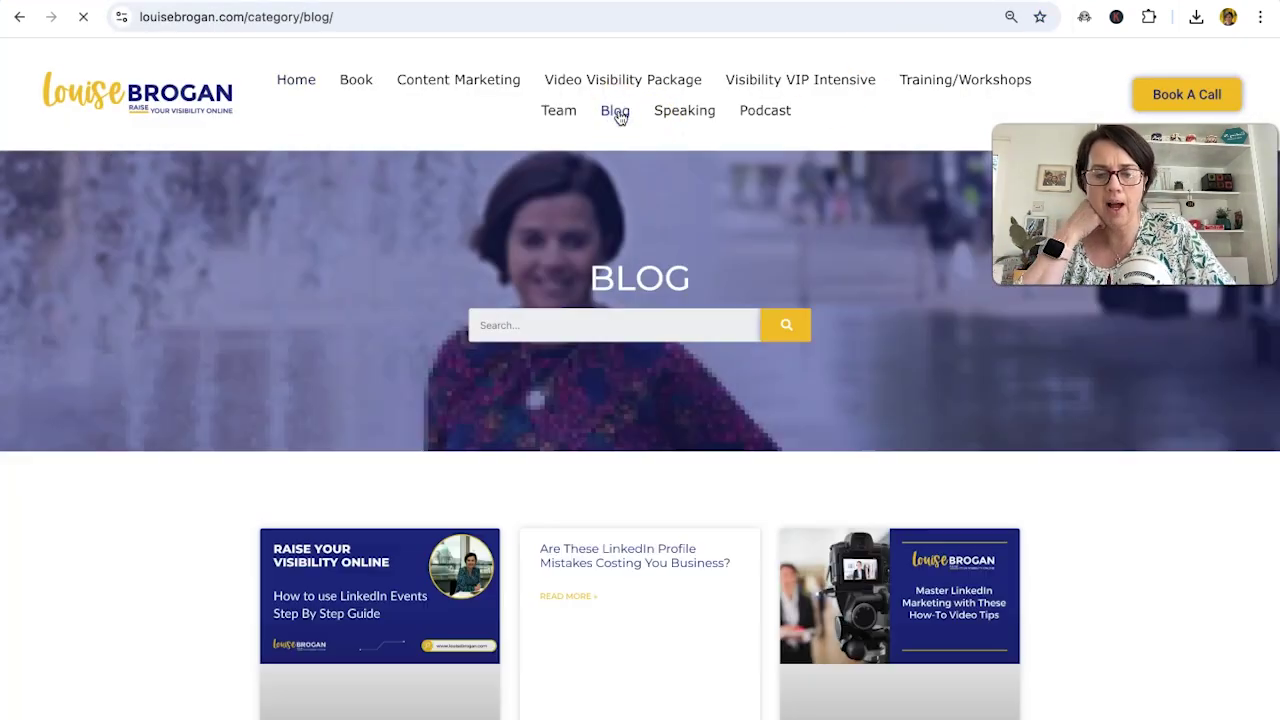
pyautogui.scroll(-3, 480, 520)
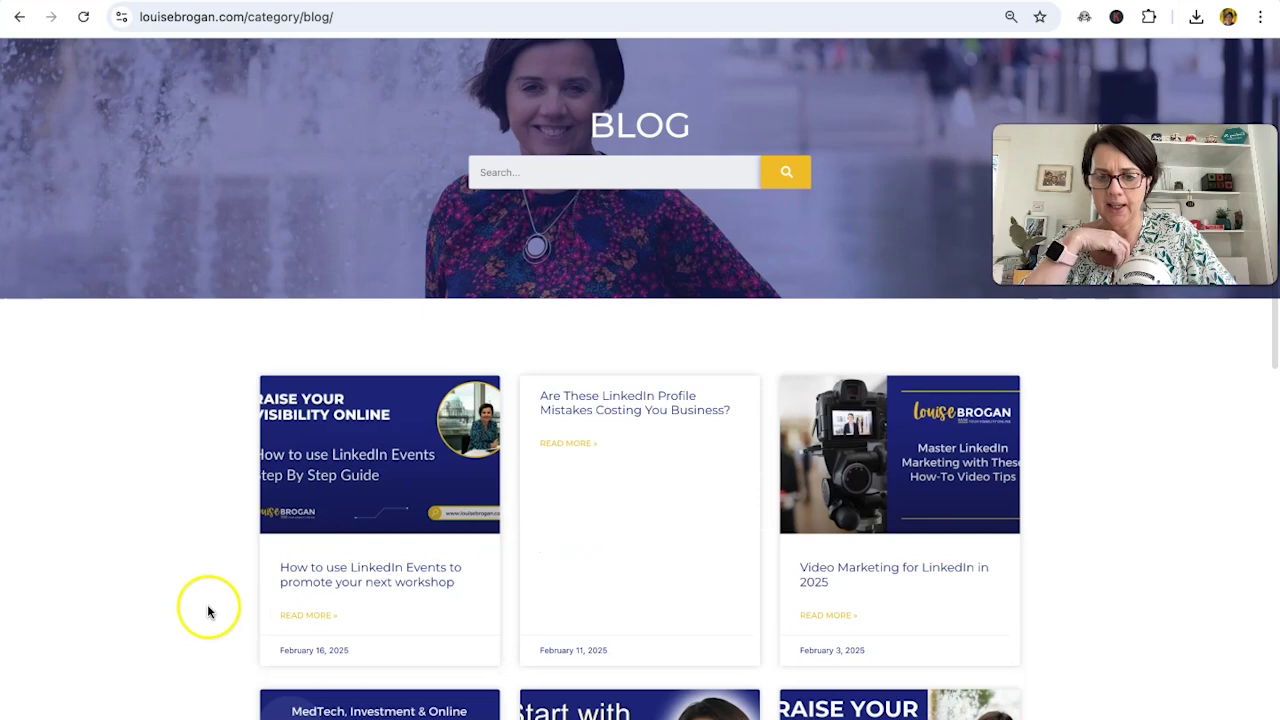
pyautogui.click(383, 578)
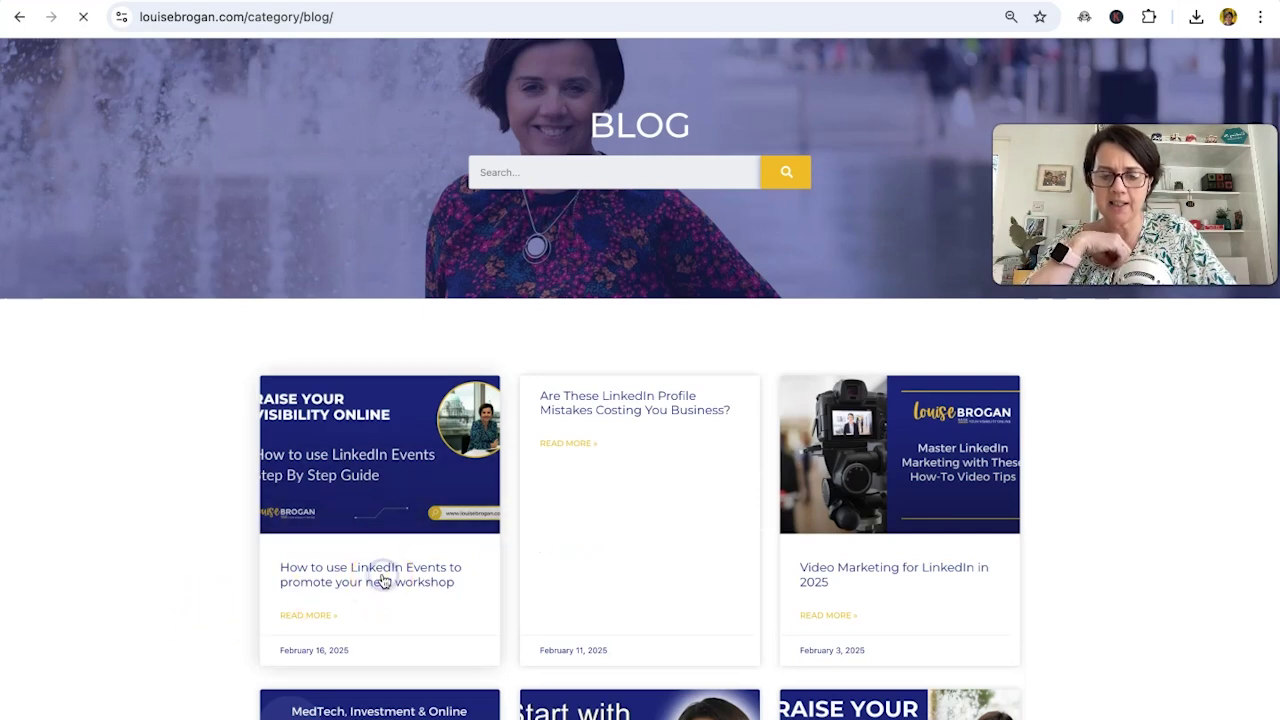
# Select the post's steps from 'Create an event' down to the speakers bullet, then return to Napkin AI
pyautogui.scroll(-6, 381, 578)
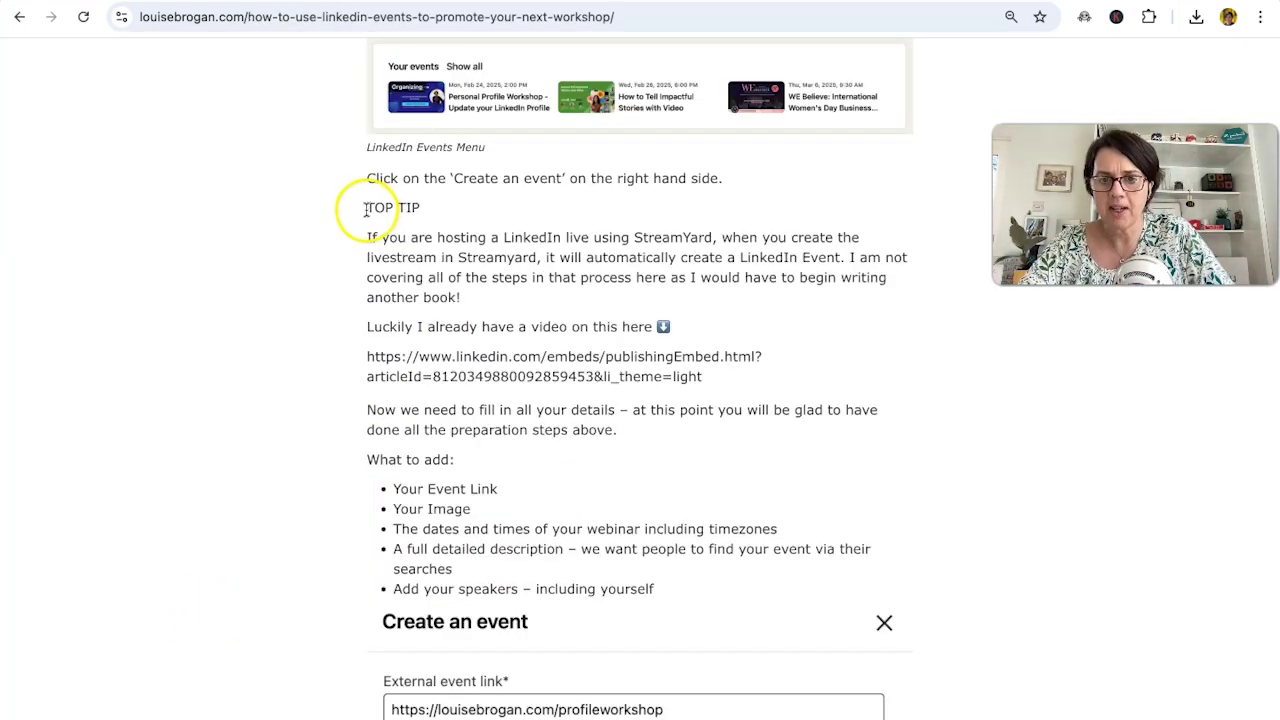
pyautogui.click(370, 178)
pyautogui.moveTo(370, 178); pyautogui.dragTo(678, 592)
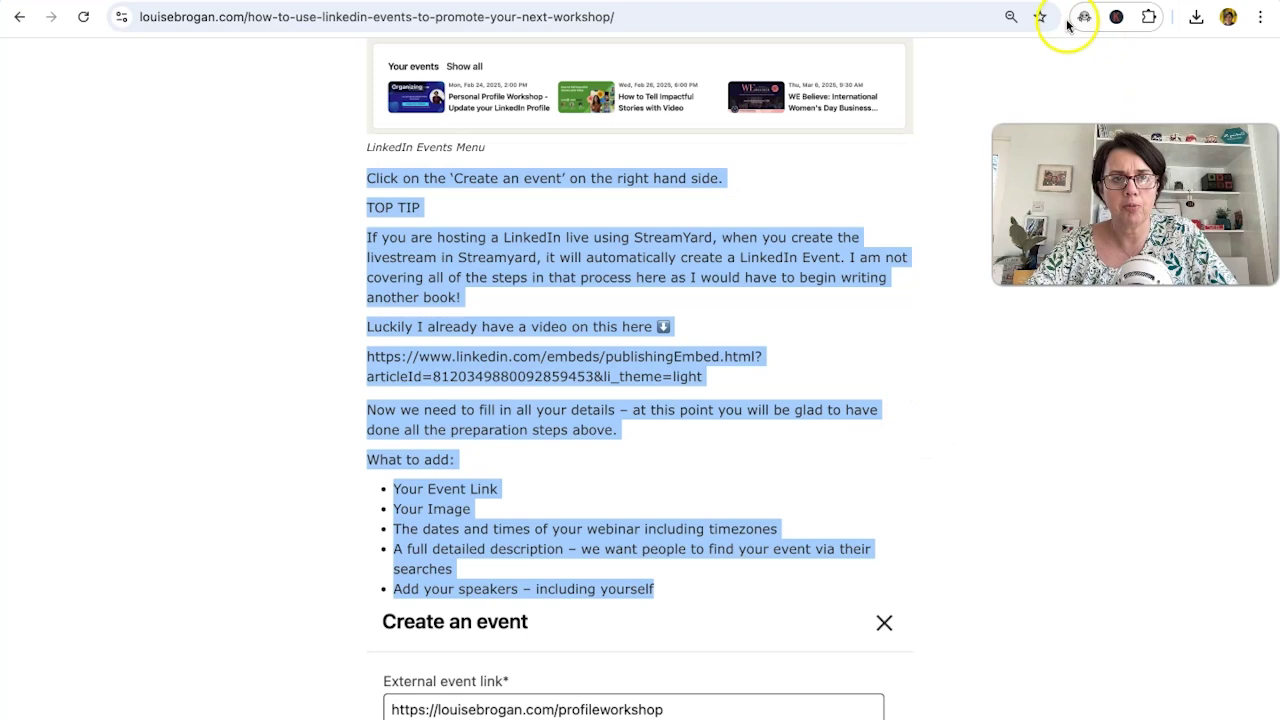
pyautogui.click(1003, 4)
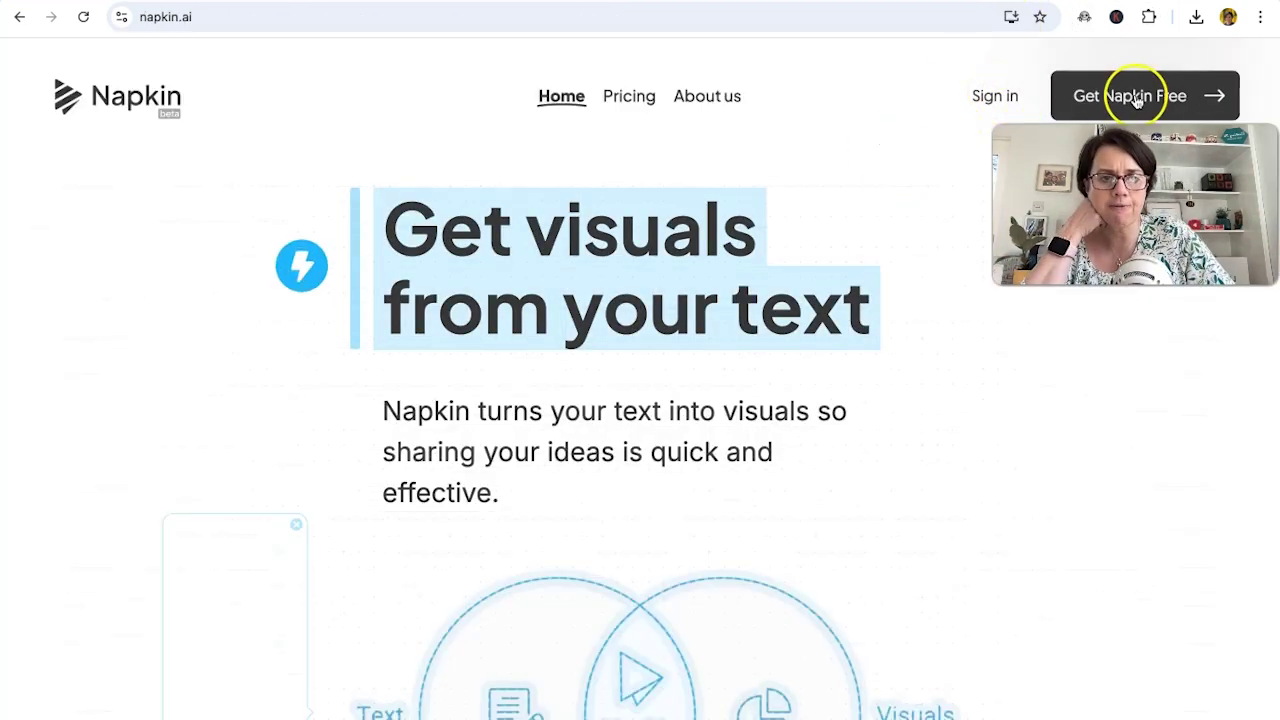
# Sign in to Napkin and create a new Blank Napkin
pyautogui.click(1000, 96)
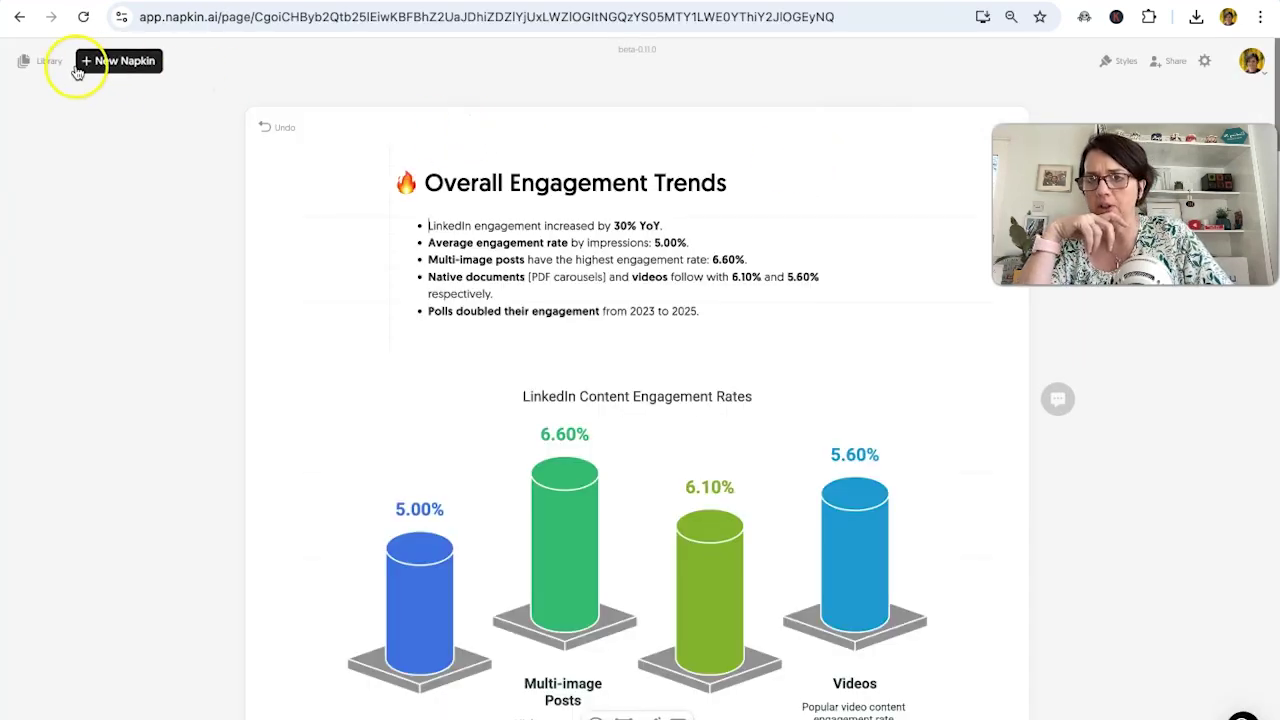
pyautogui.click(103, 64)
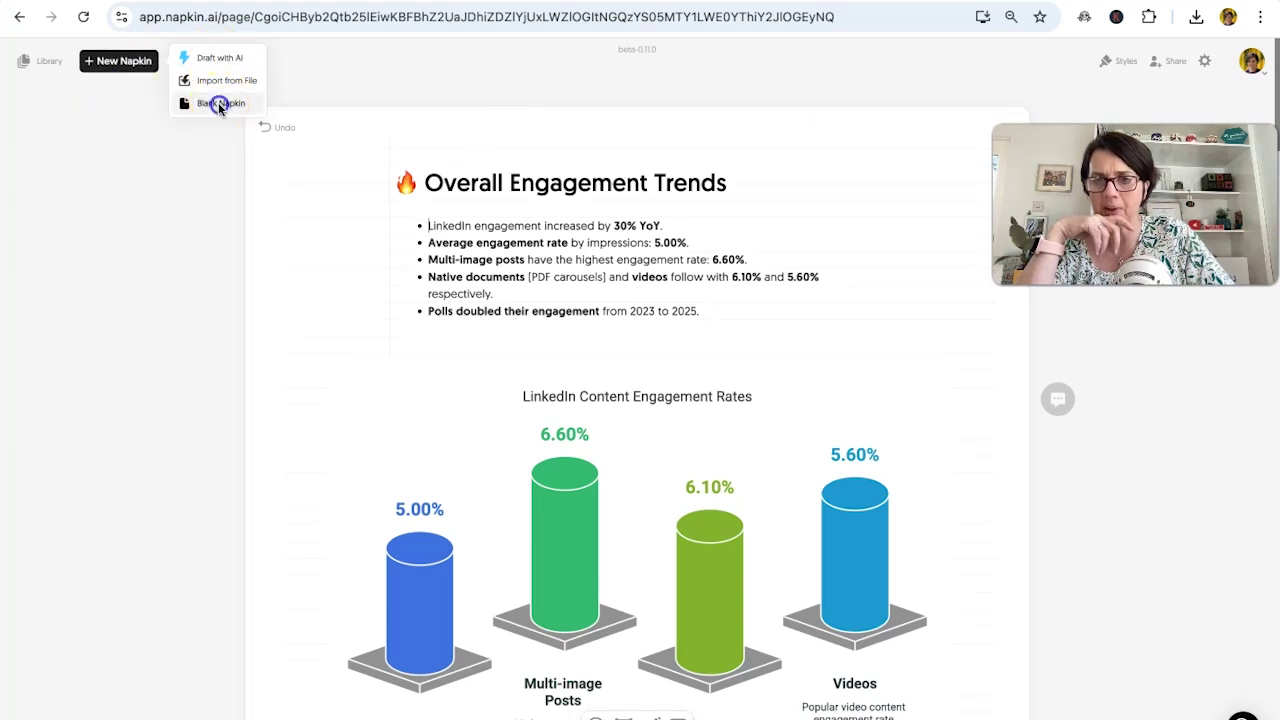
pyautogui.click(220, 106)
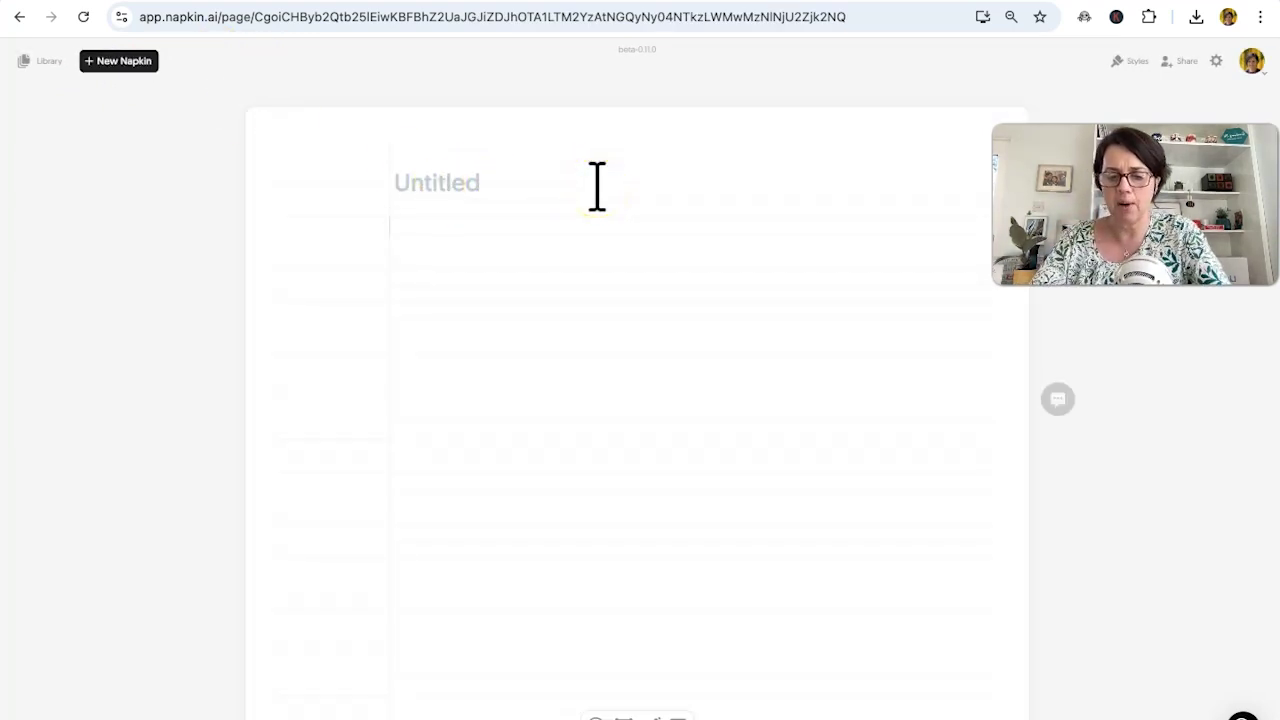
# Title the napkin 'LinkedIn Events' and paste the blog's event-creation steps below it
pyautogui.write('LinkedIn Events')
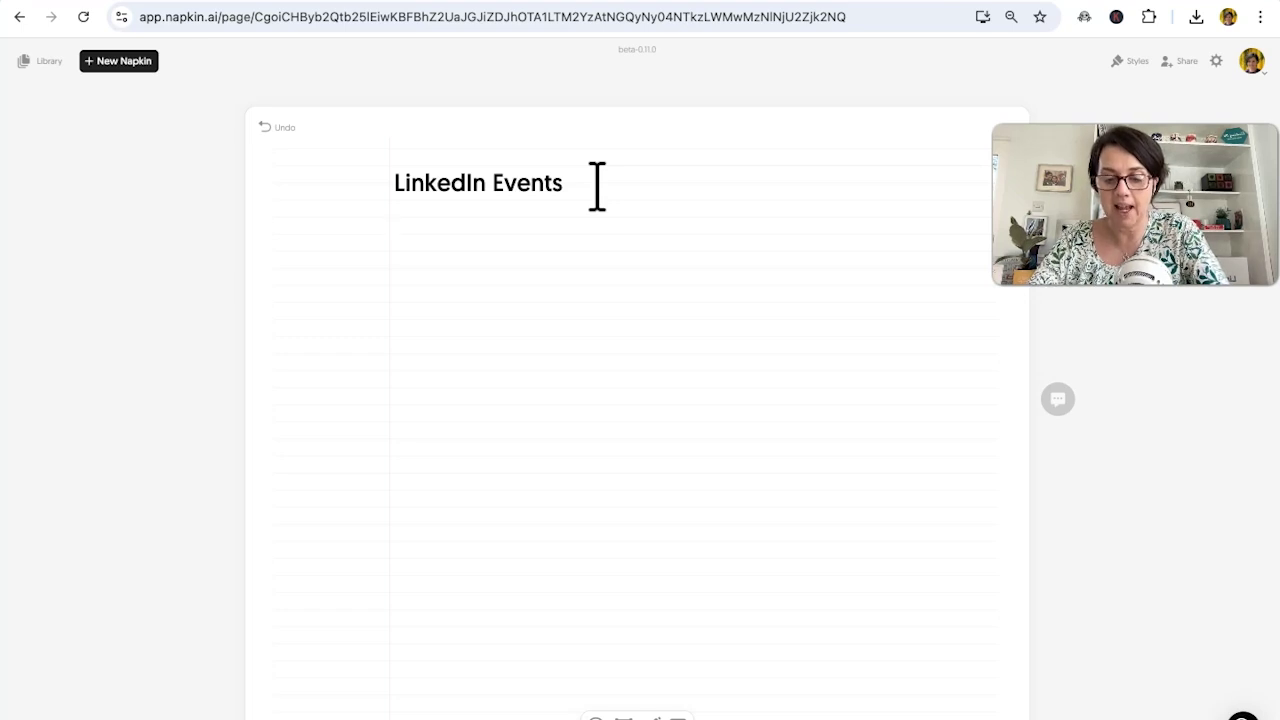
pyautogui.hotkey('ctrl', 'v')
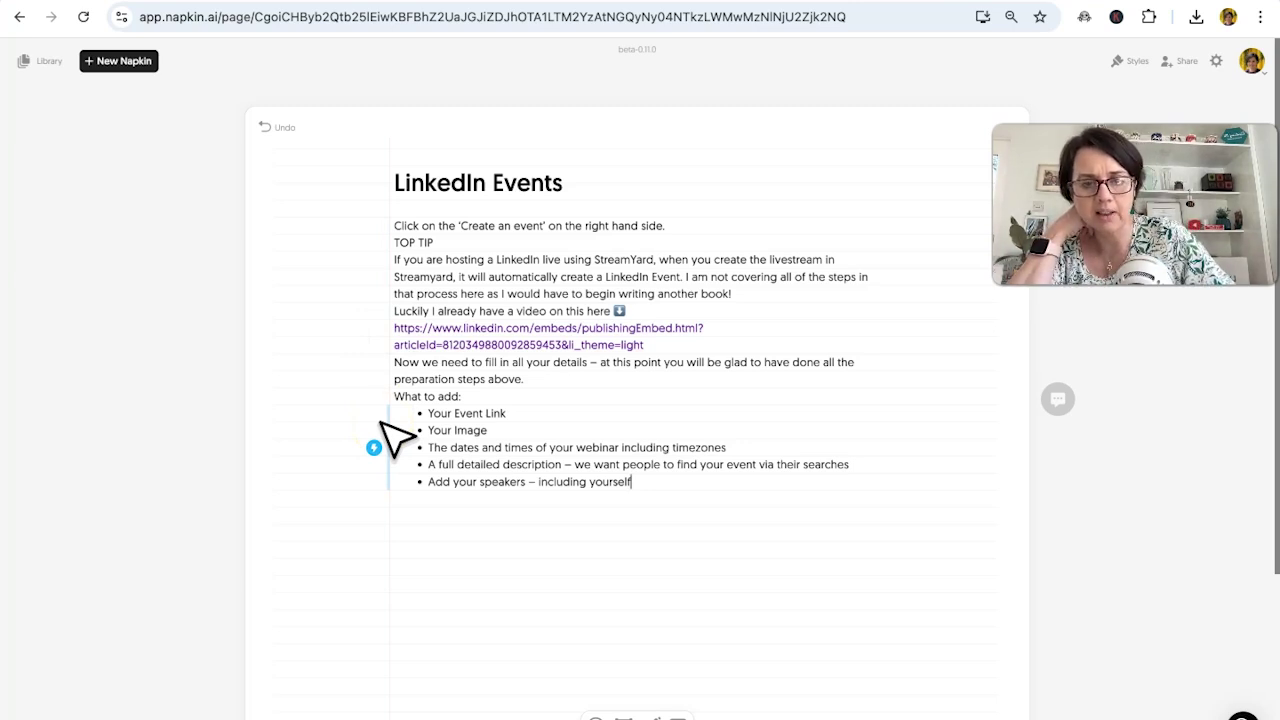
pyautogui.click(375, 452)
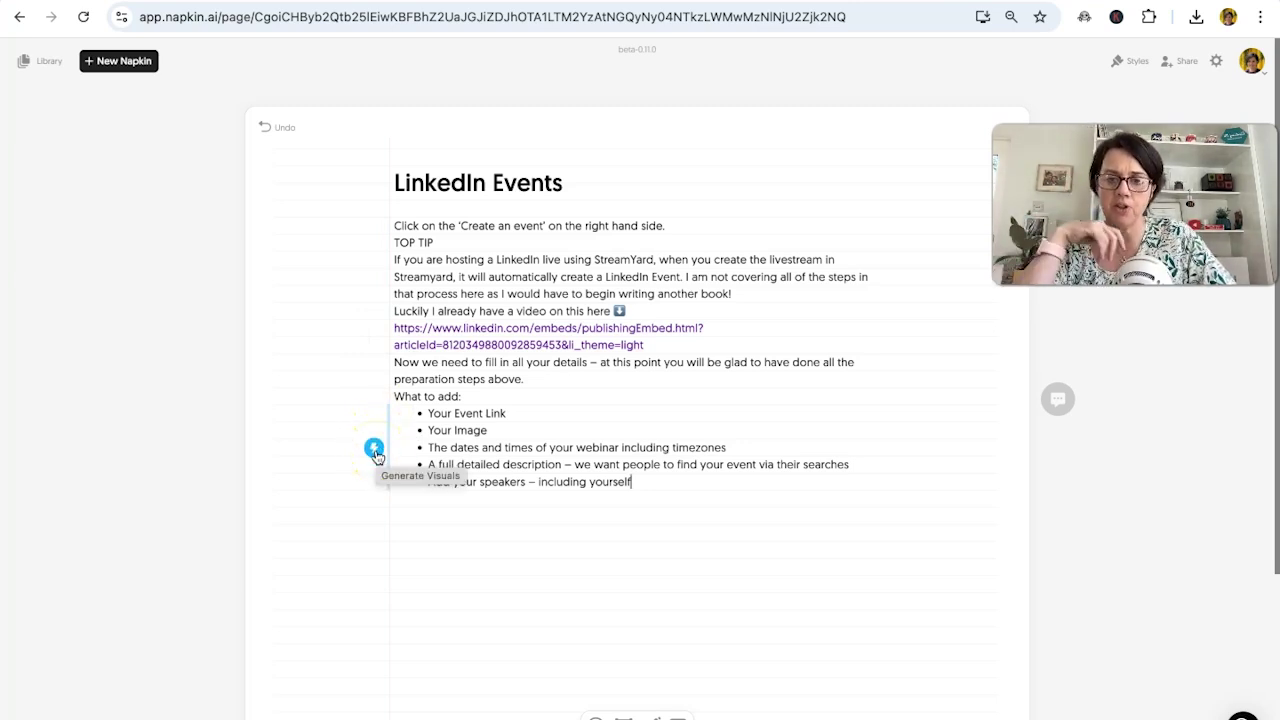
# Generate a 'Webinar Preparation' visual from the bullet list, browsing layouts to settle on stacked pink-purple pills
pyautogui.click(374, 451)
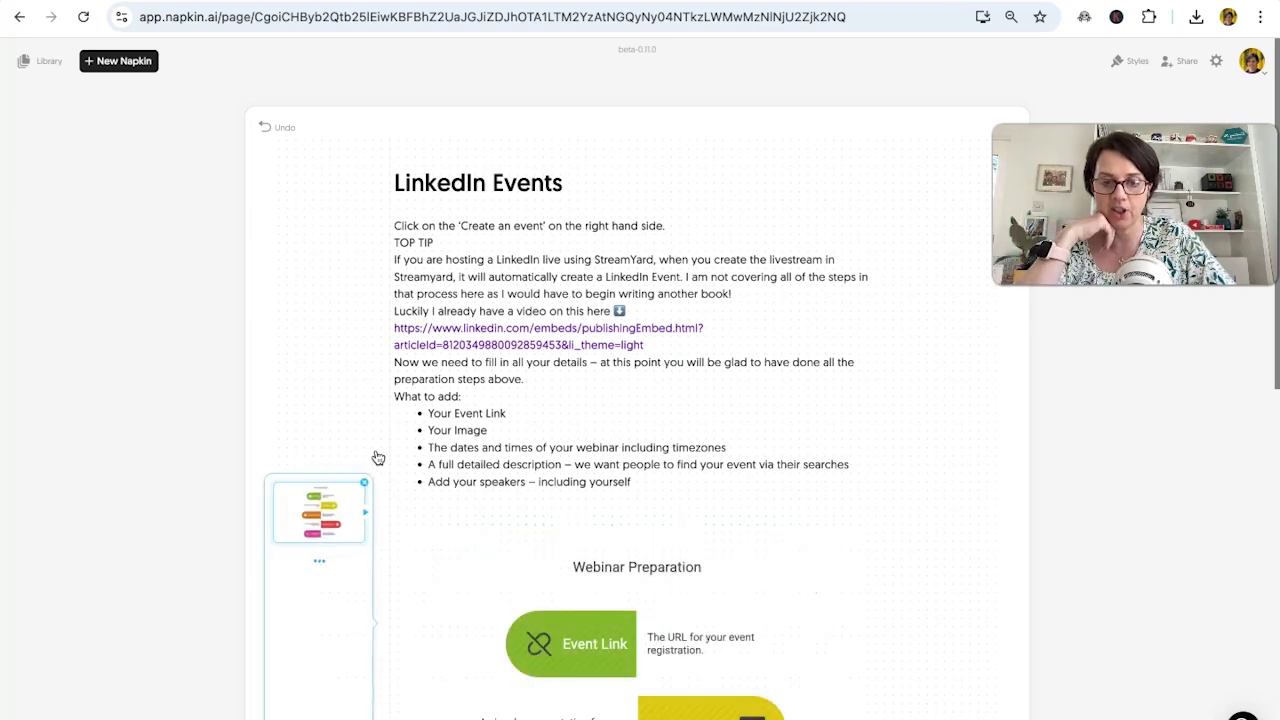
pyautogui.scroll(-5, 395, 478)
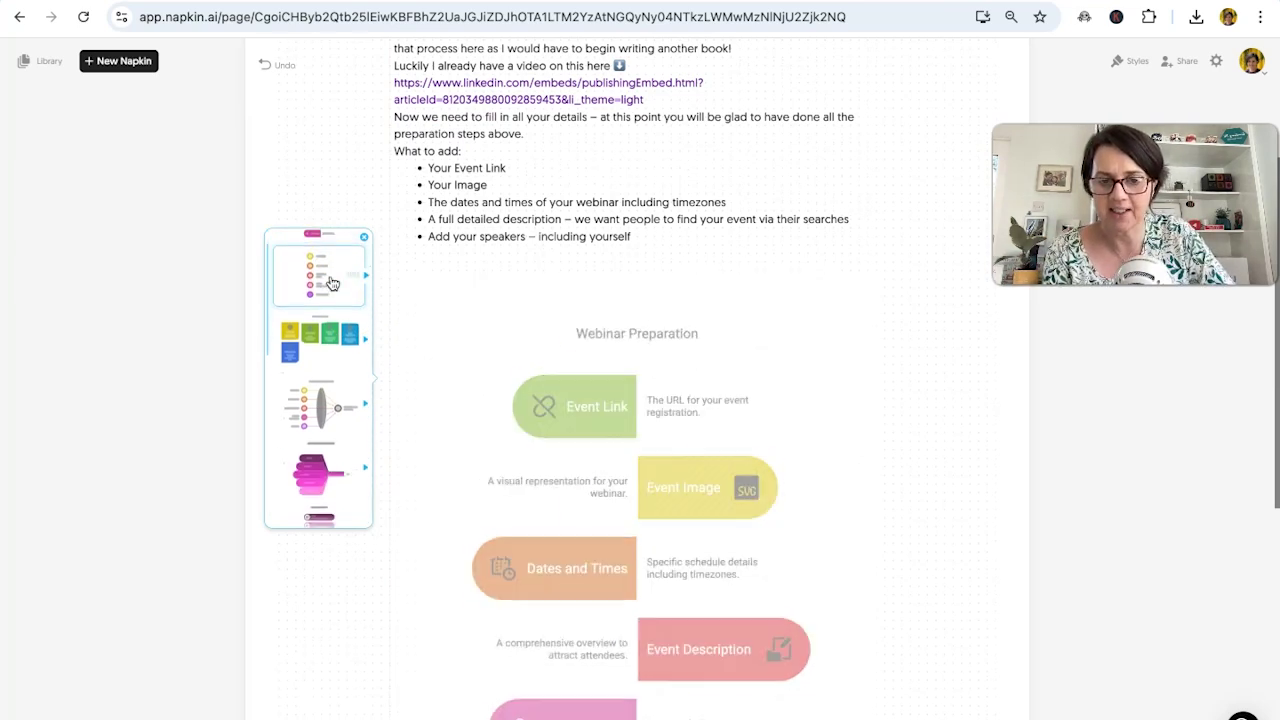
pyautogui.scroll(-1, 331, 300)
pyautogui.click(331, 330)
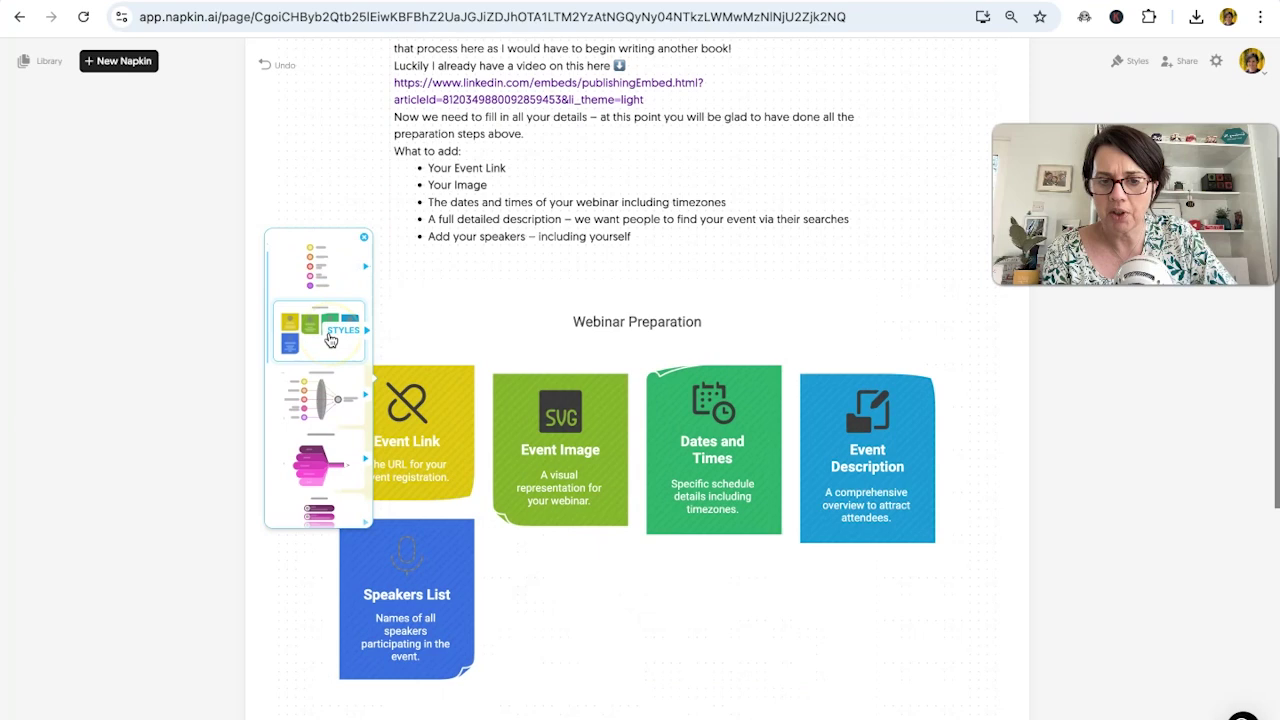
pyautogui.click(329, 392)
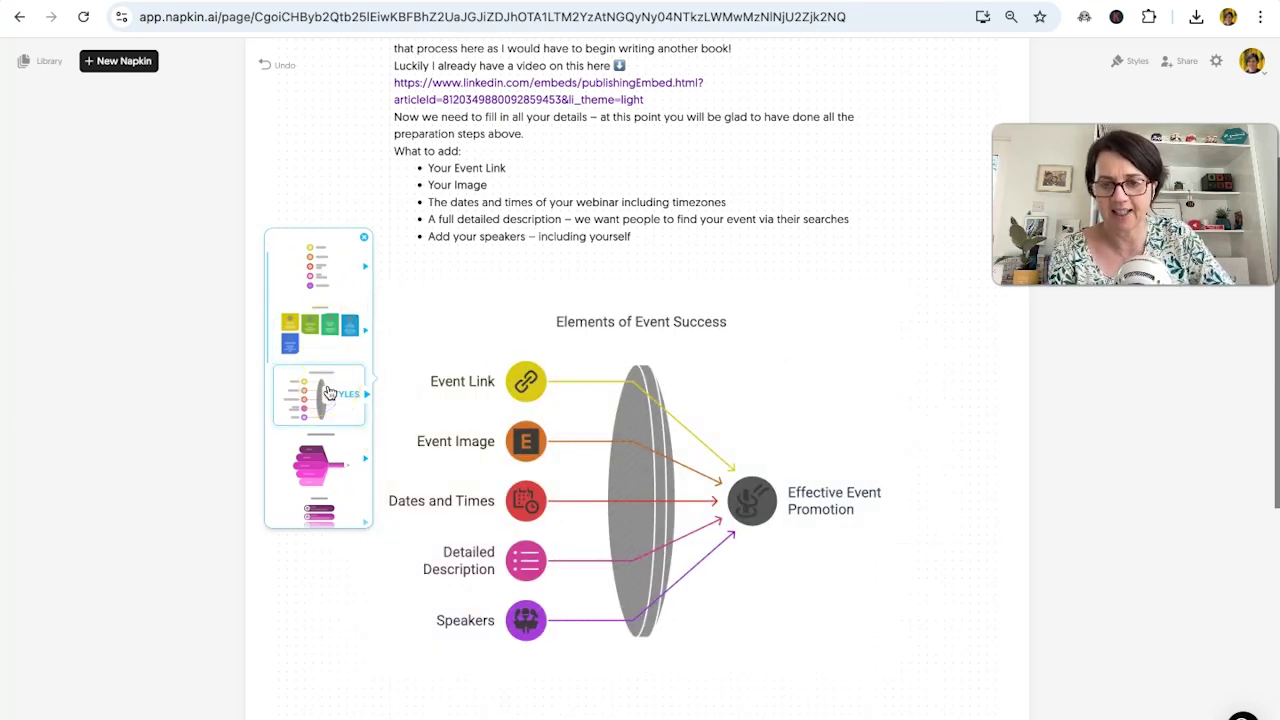
pyautogui.click(323, 456)
pyautogui.click(320, 508)
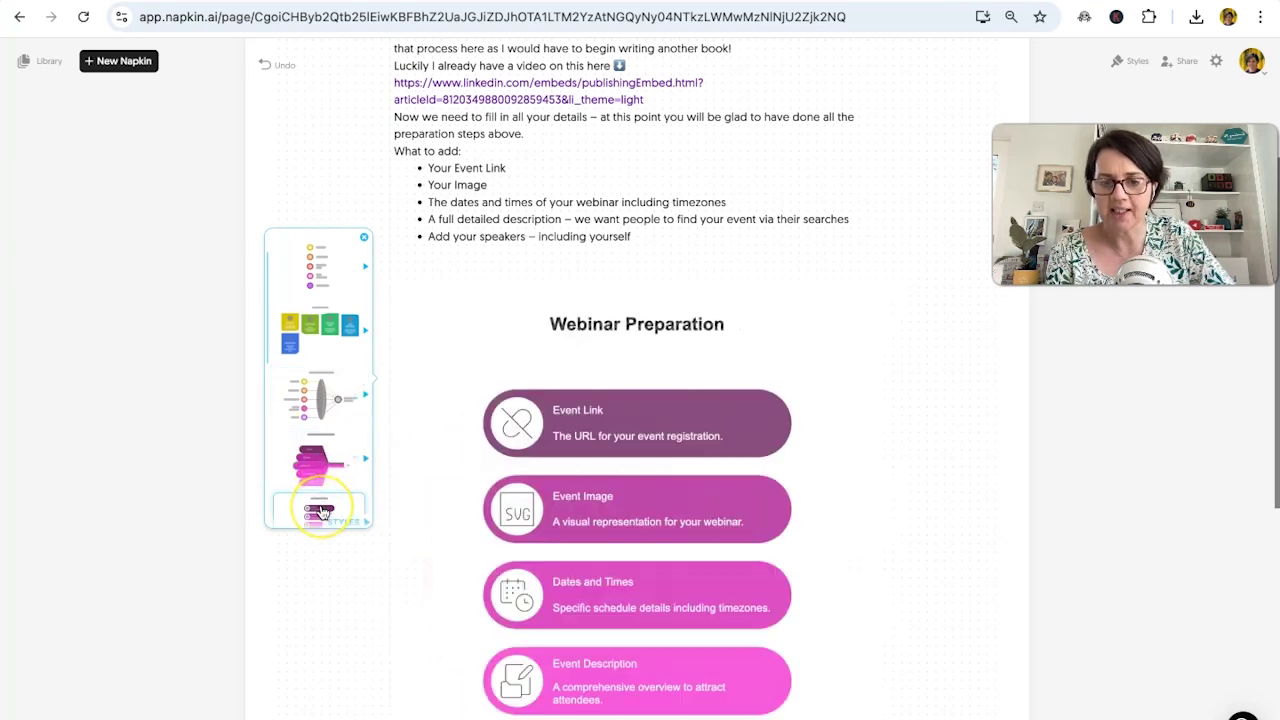
pyautogui.scroll(-1, 320, 460)
pyautogui.click(320, 458)
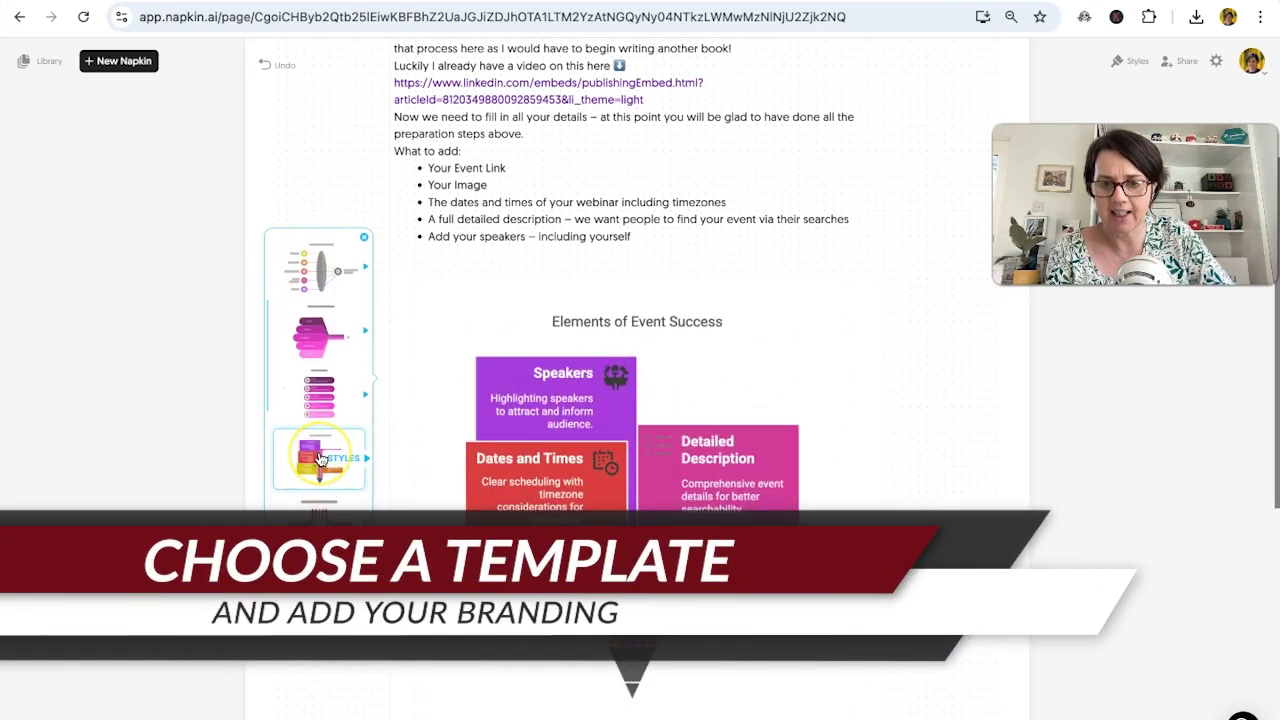
pyautogui.click(313, 516)
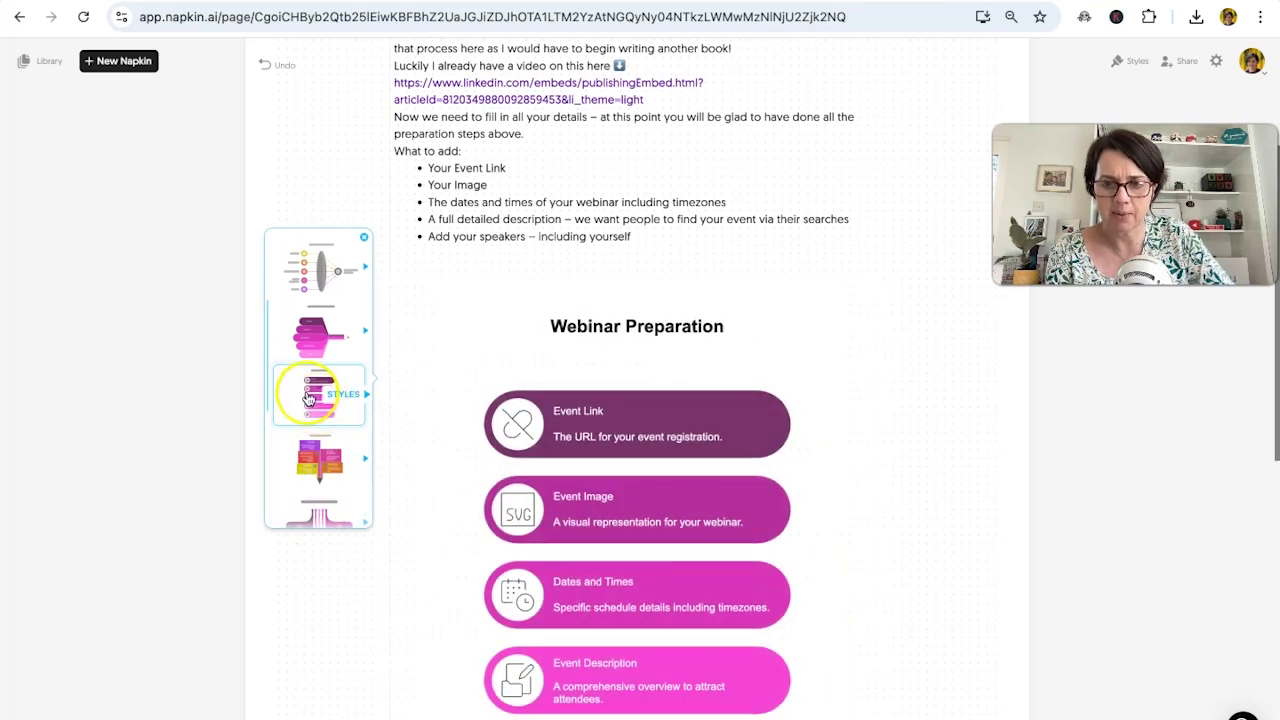
# Apply the yellow-orange-red-pink-purple colour variant to the stacked pill visual
pyautogui.click(363, 393)
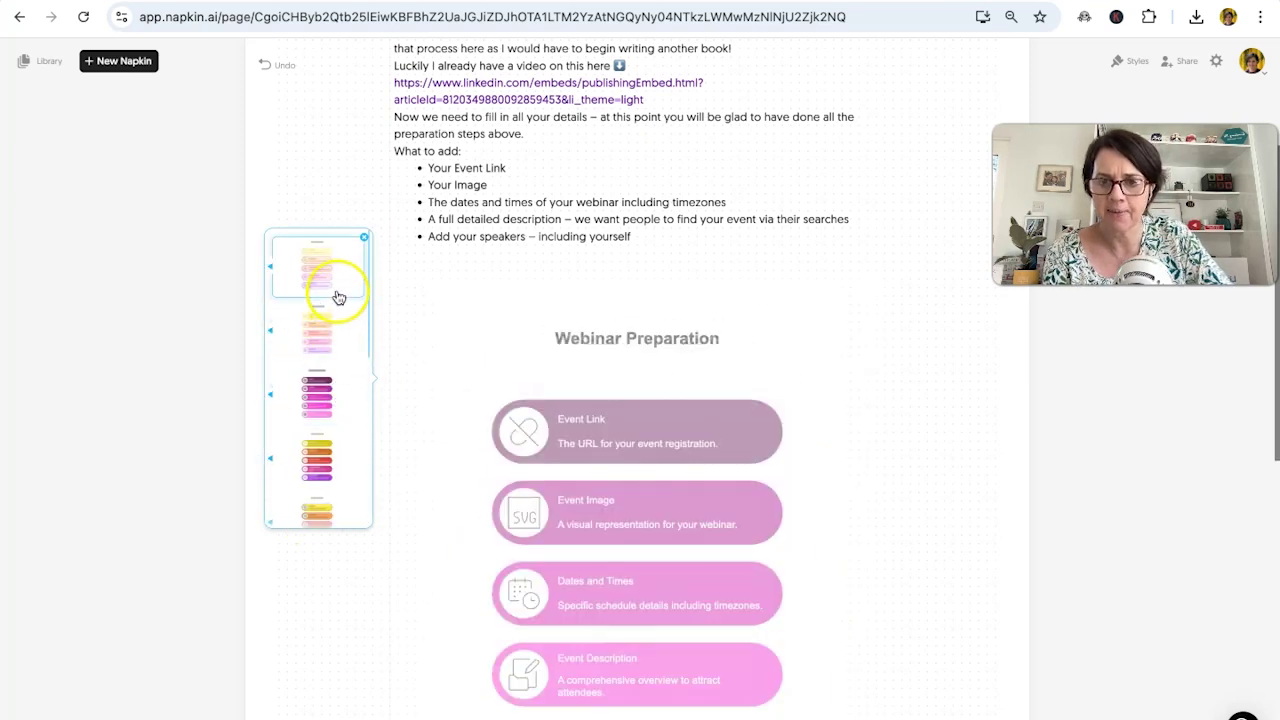
pyautogui.scroll(-2, 334, 388)
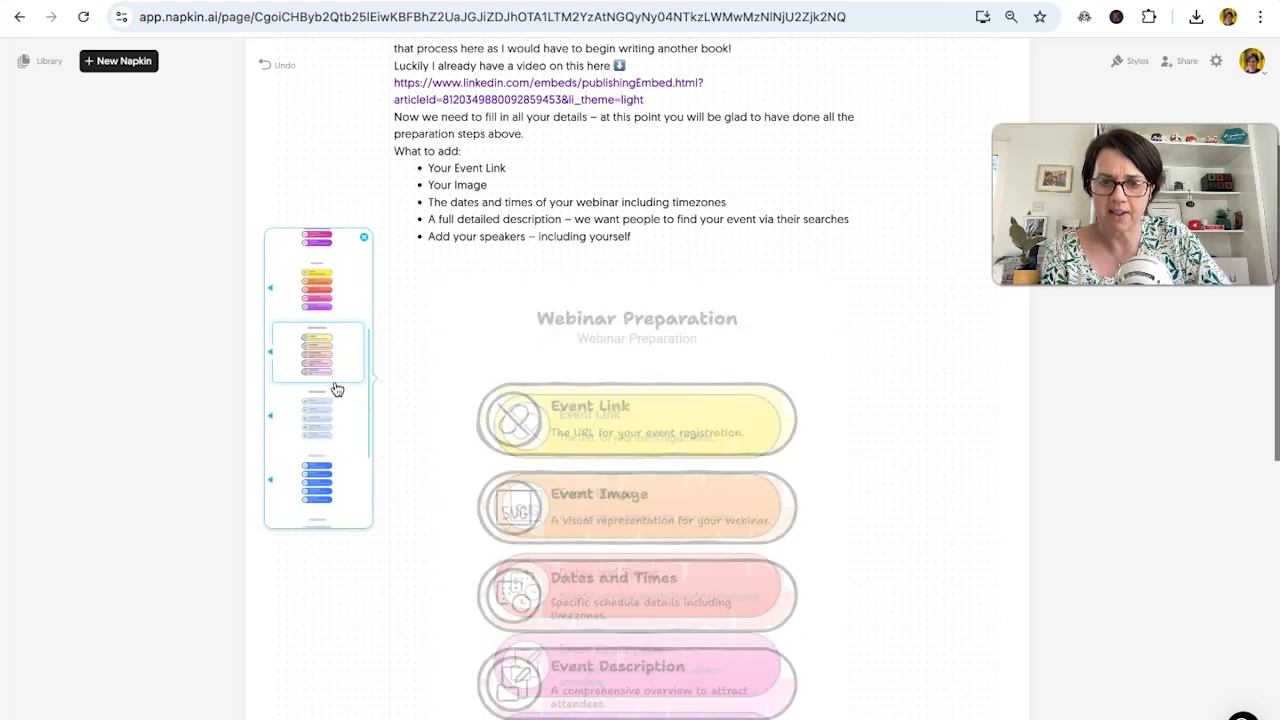
pyautogui.scroll(-1, 337, 389)
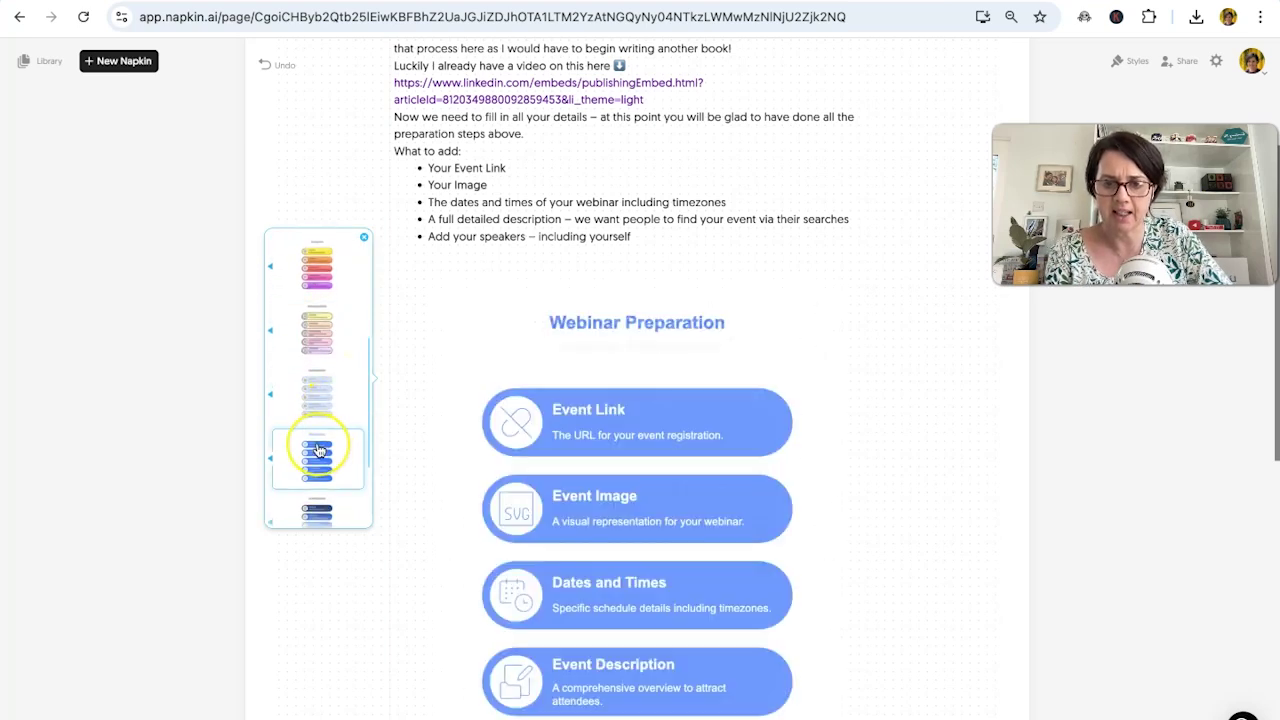
pyautogui.scroll(-1, 318, 451)
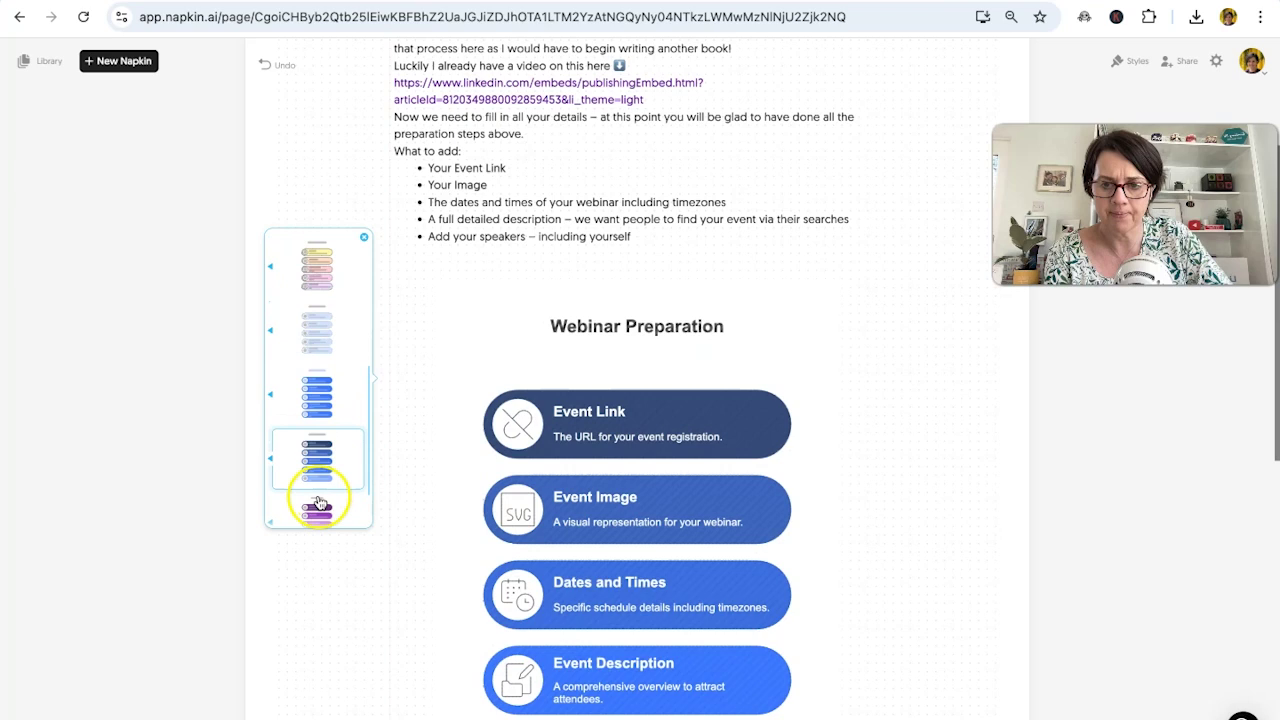
pyautogui.click(318, 517)
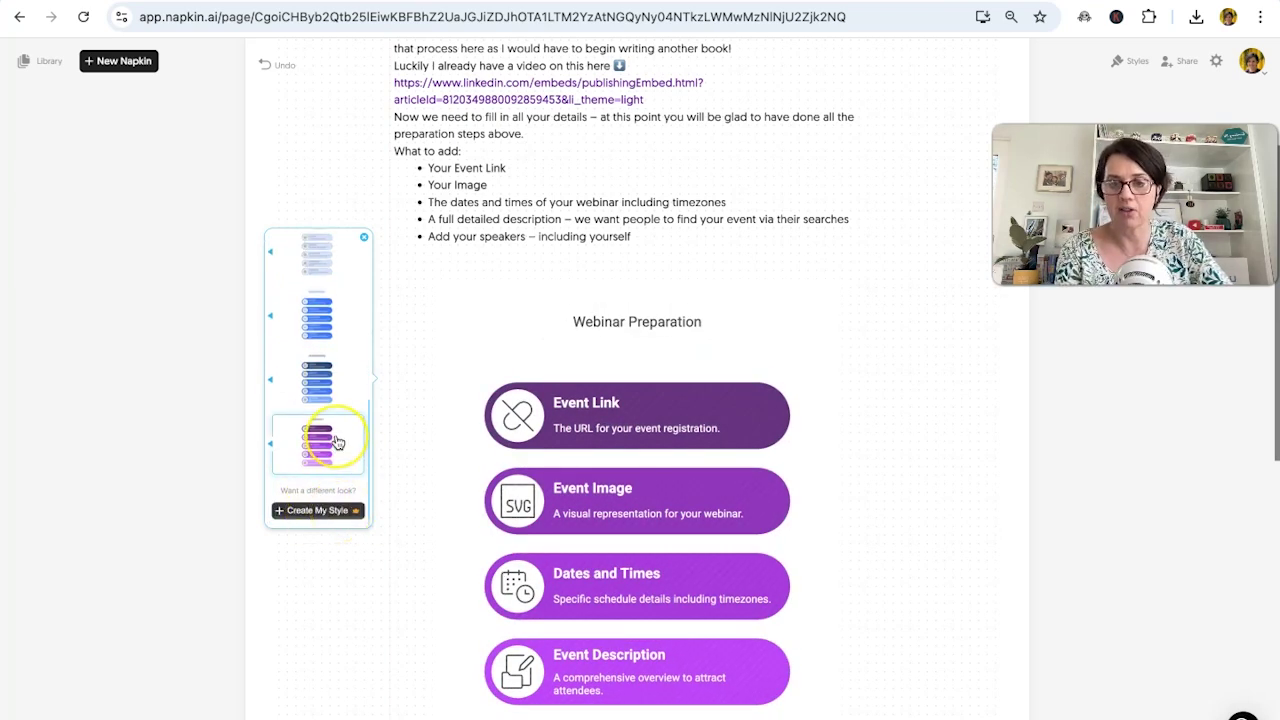
pyautogui.scroll(-3, 338, 442)
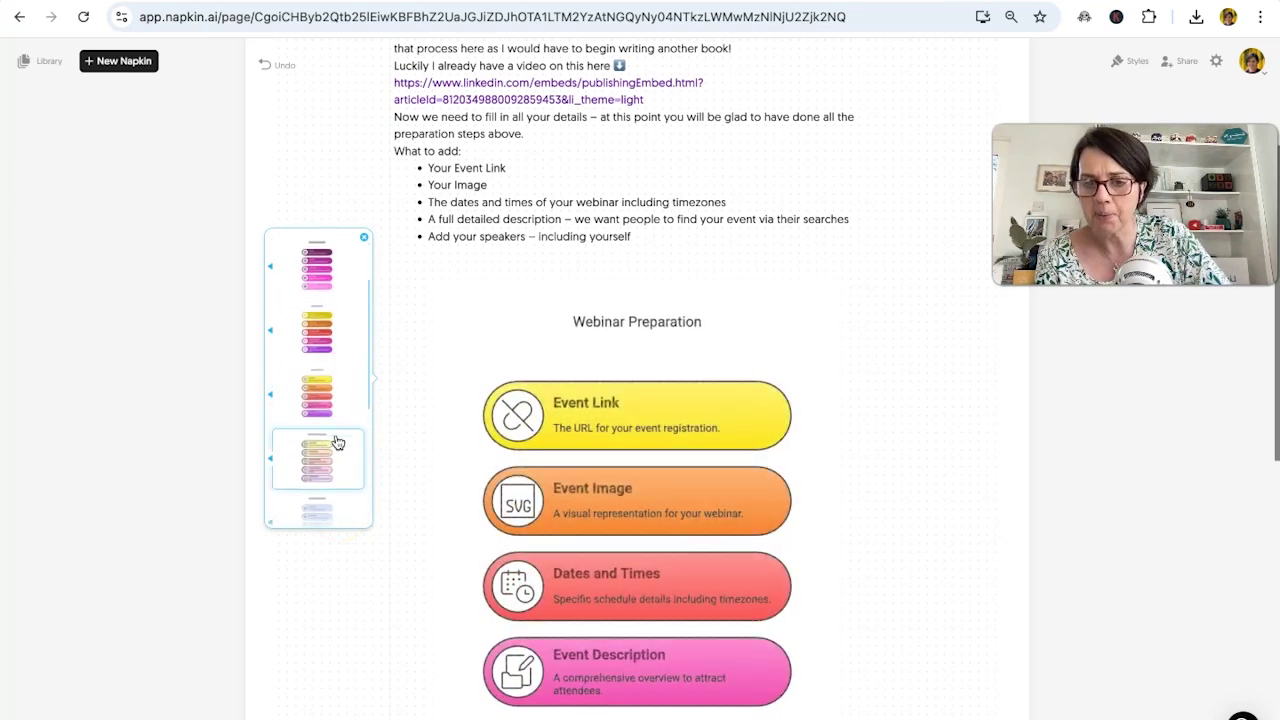
pyautogui.click(320, 394)
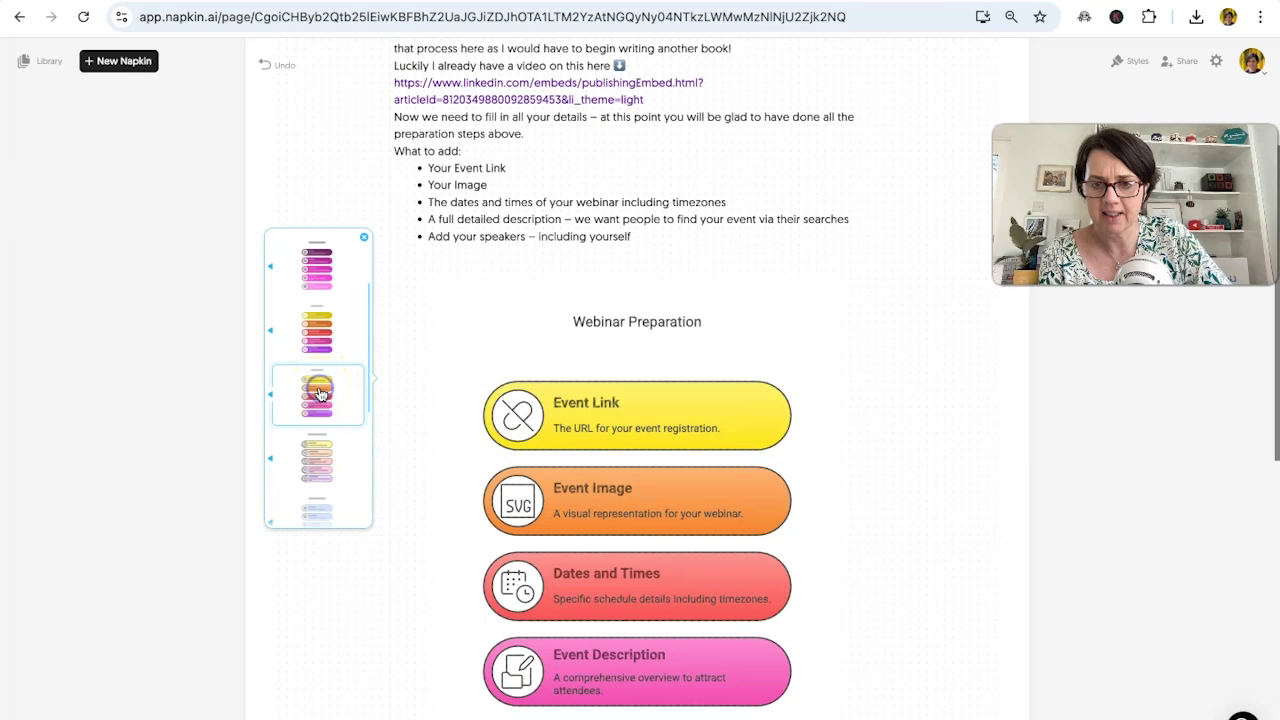
pyautogui.click(320, 394)
pyautogui.scroll(-3, 966, 400)
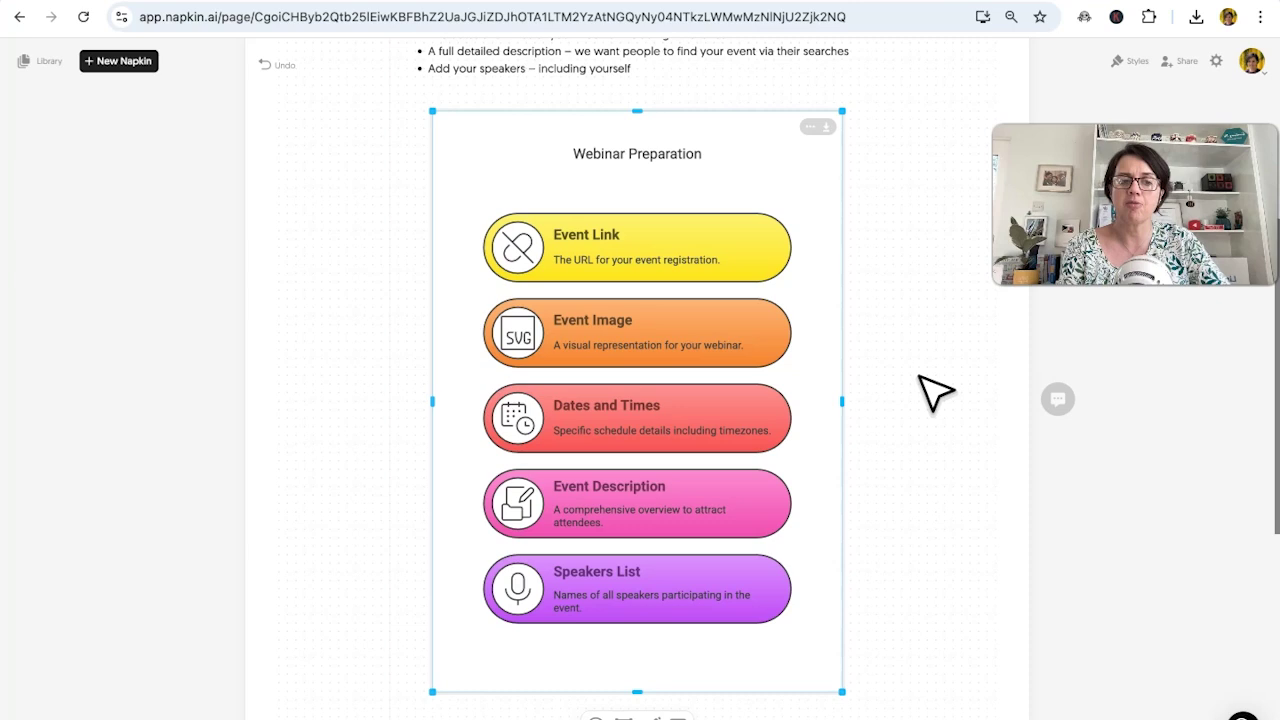
# Replace the 'Webinar Preparation' title with 'Key Elements for your LinkedIn Live'
pyautogui.click(695, 156)
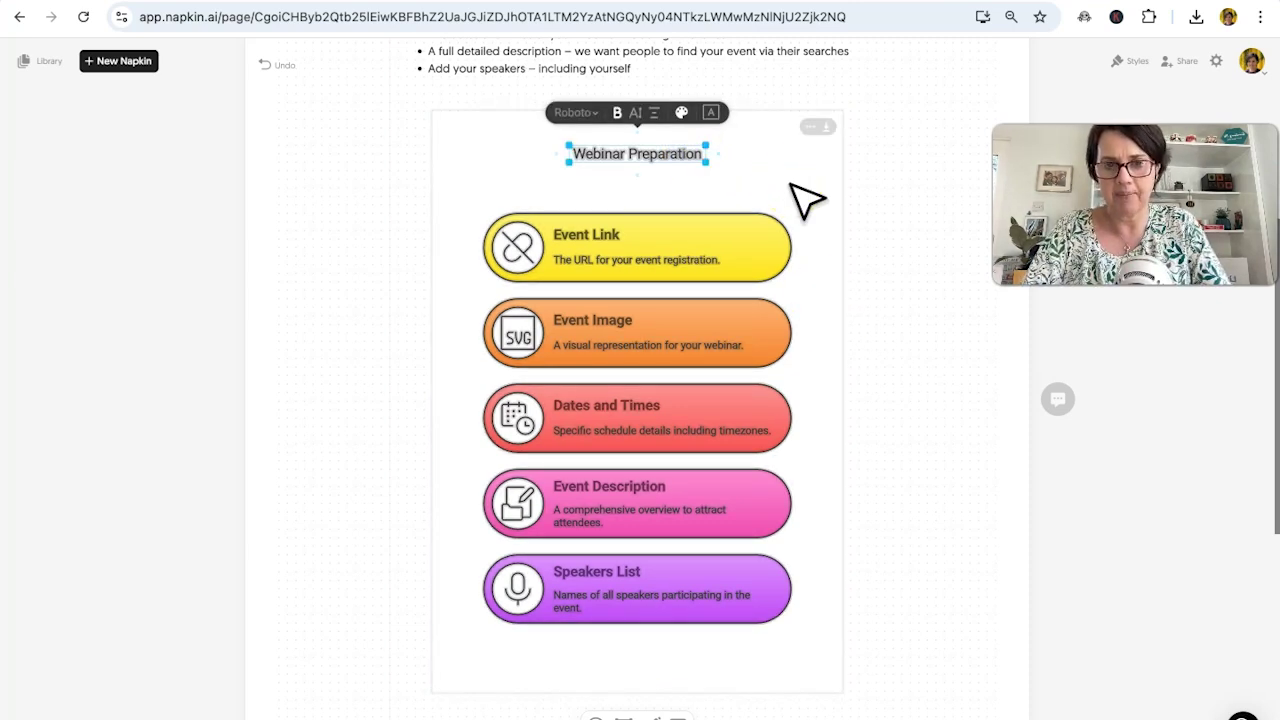
pyautogui.write('ey')
pyautogui.press('BackSpace')
pyautogui.press('BackSpace')
pyautogui.press('BackSpace')
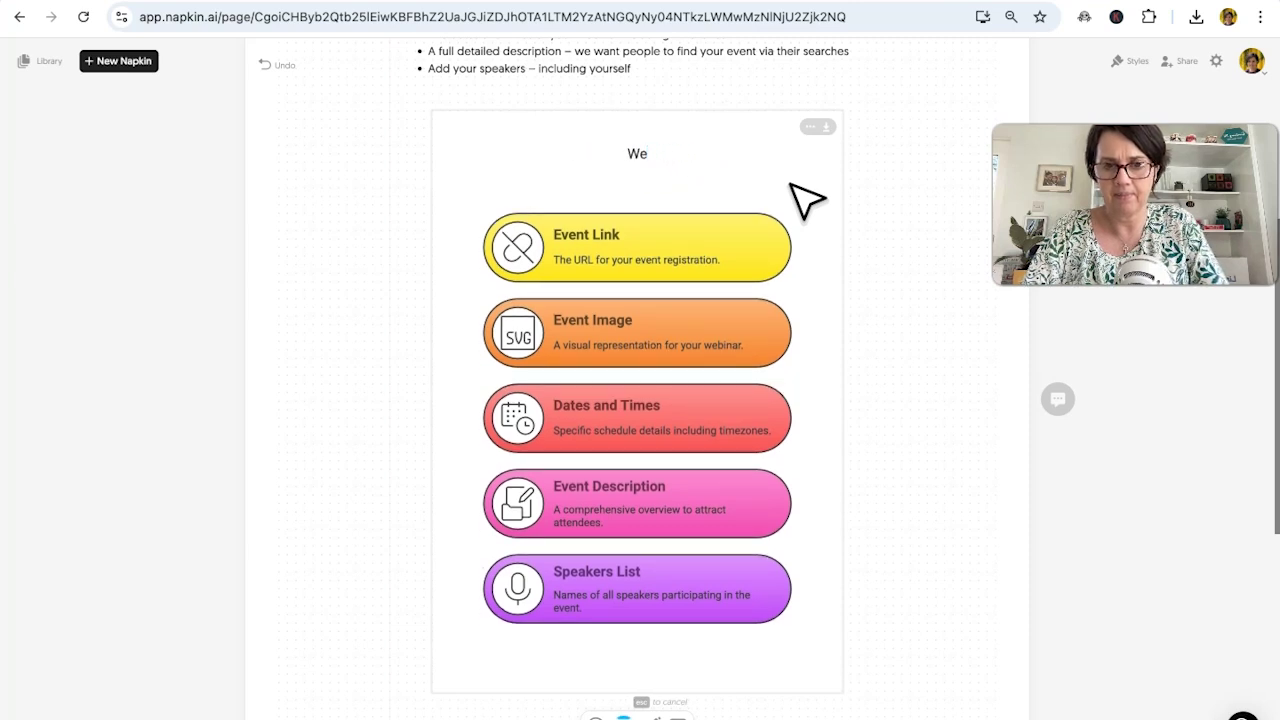
pyautogui.press('BackSpace')
pyautogui.press('BackSpace')
pyautogui.write('Key Elements for your LinkedIn Live')
pyautogui.click(686, 176)
pyautogui.moveTo(686, 170); pyautogui.dragTo(572, 153)
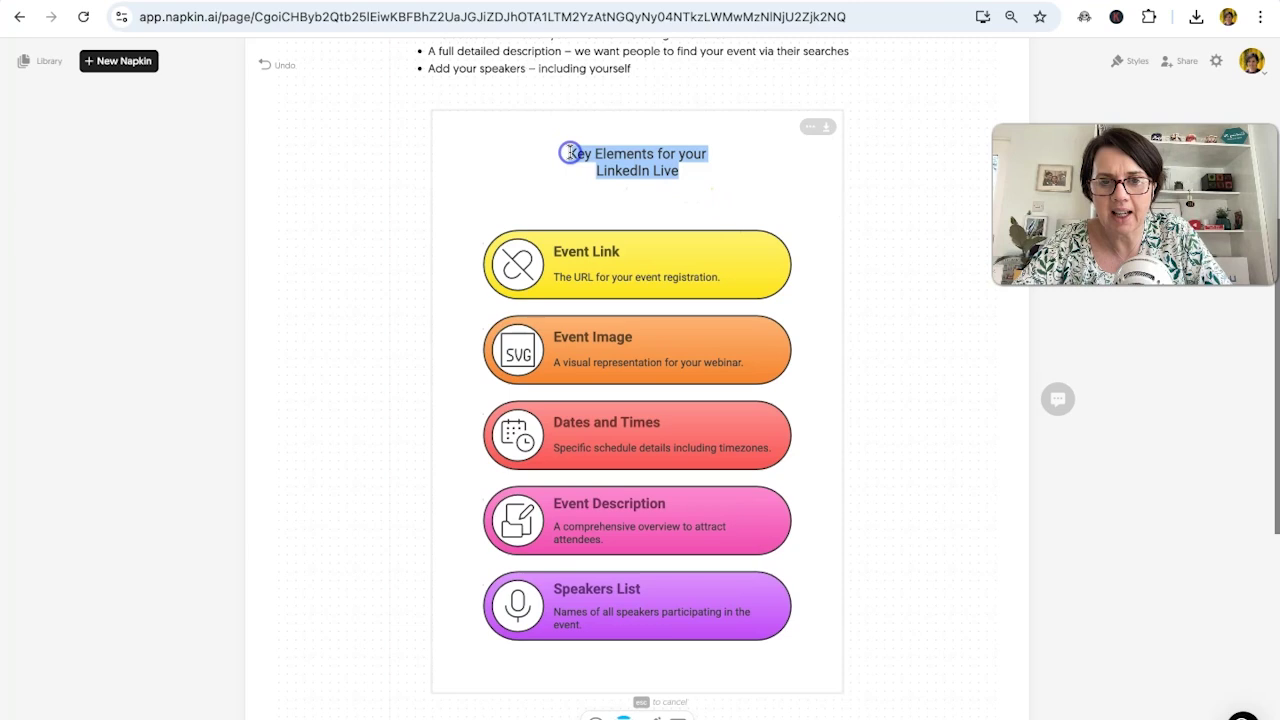
pyautogui.click(932, 170)
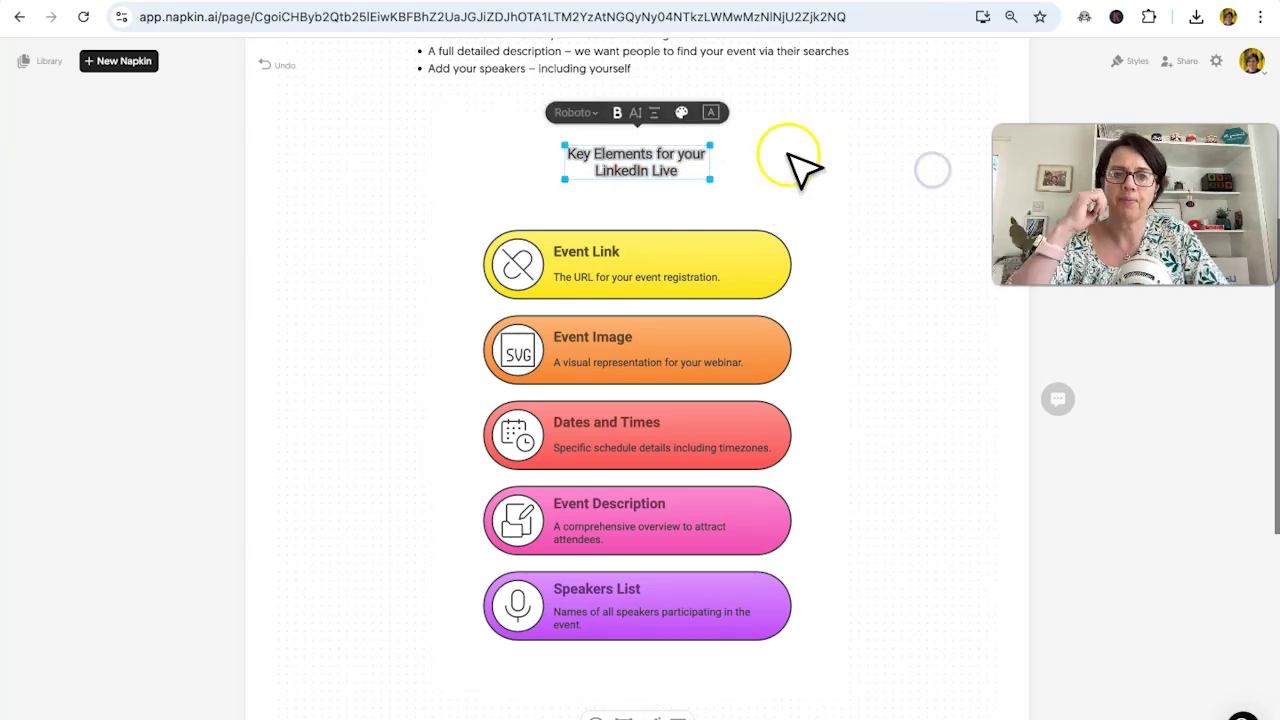
# Set the title font to Arial, make it bold and adjust its alignment
pyautogui.click(574, 113)
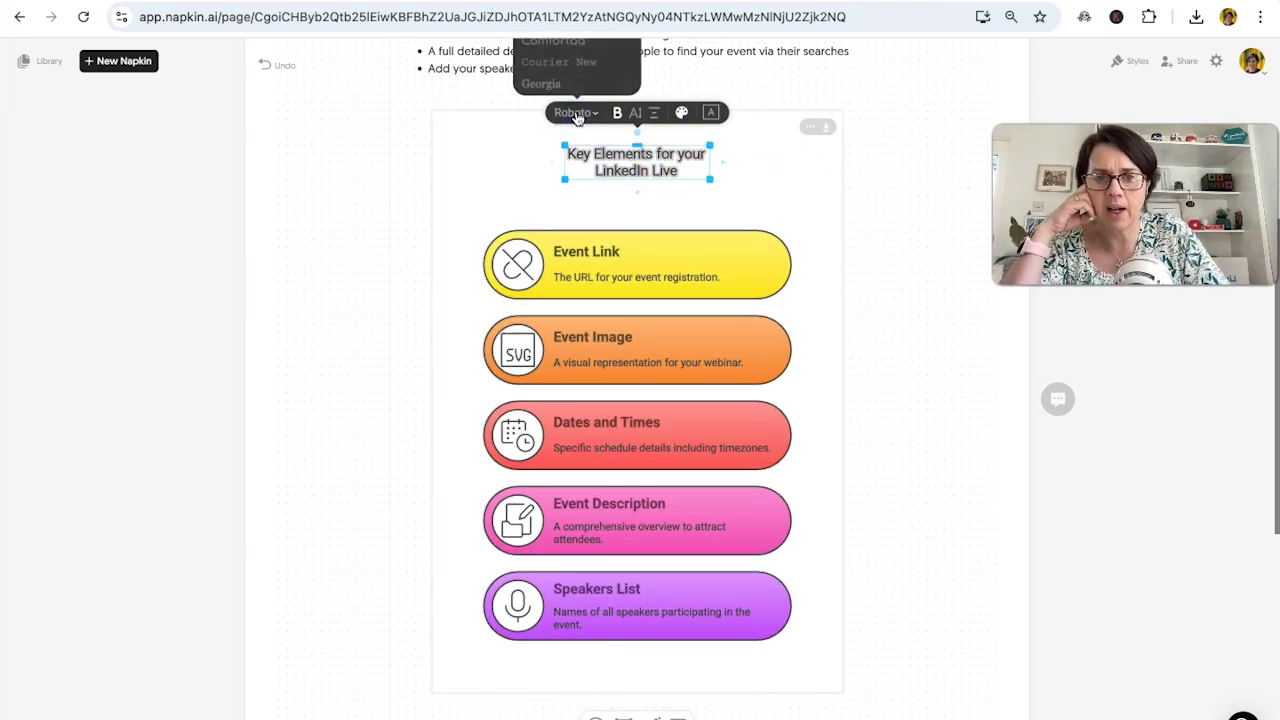
pyautogui.scroll(2, 576, 100)
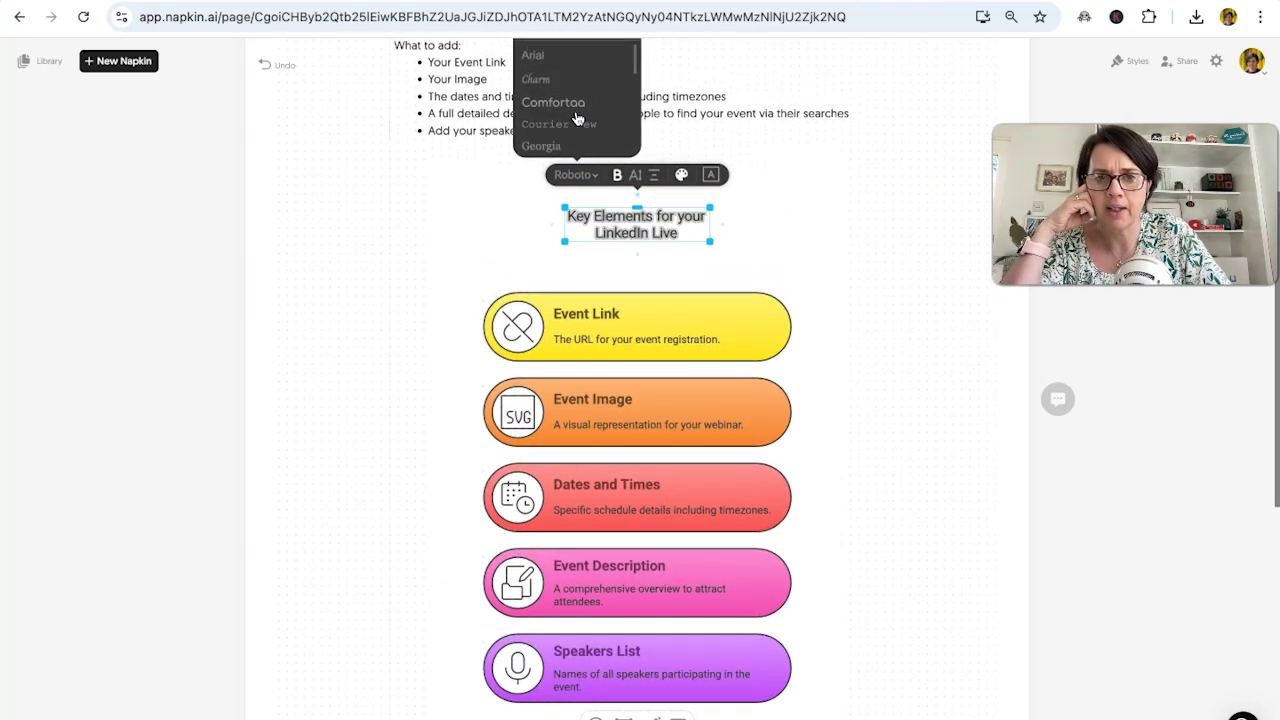
pyautogui.click(548, 62)
pyautogui.click(547, 58)
pyautogui.click(609, 180)
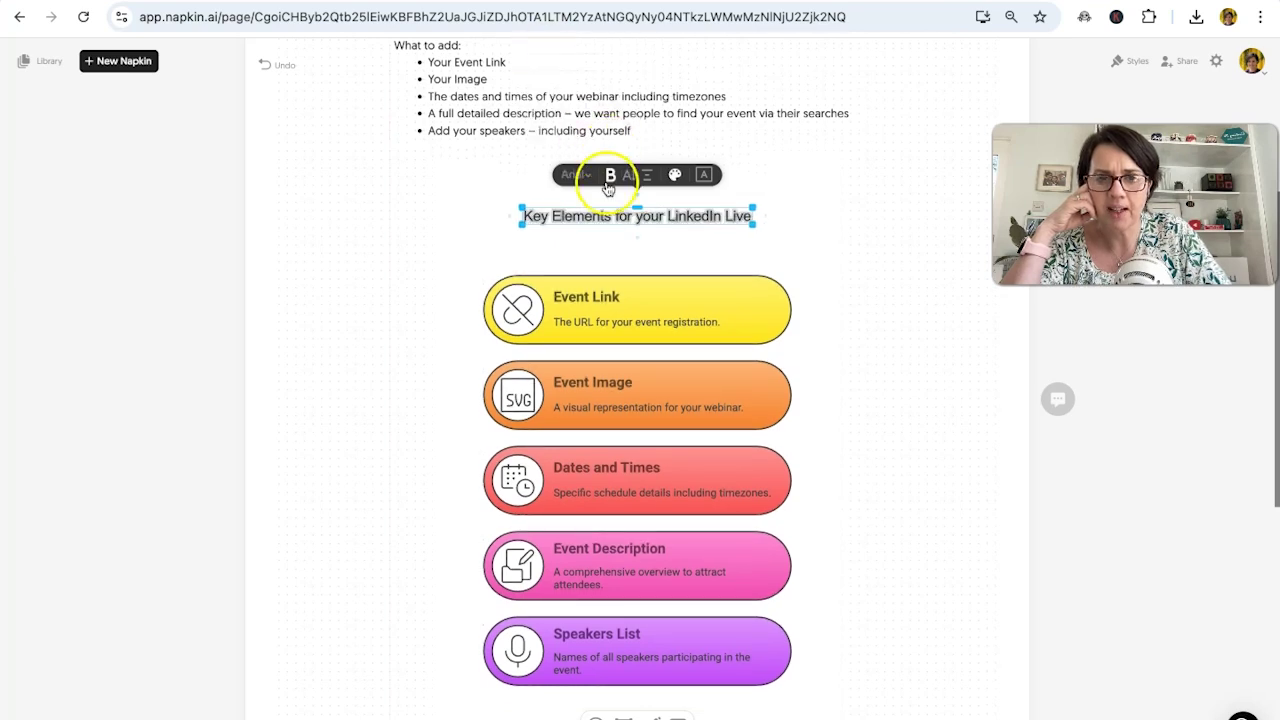
pyautogui.click(646, 175)
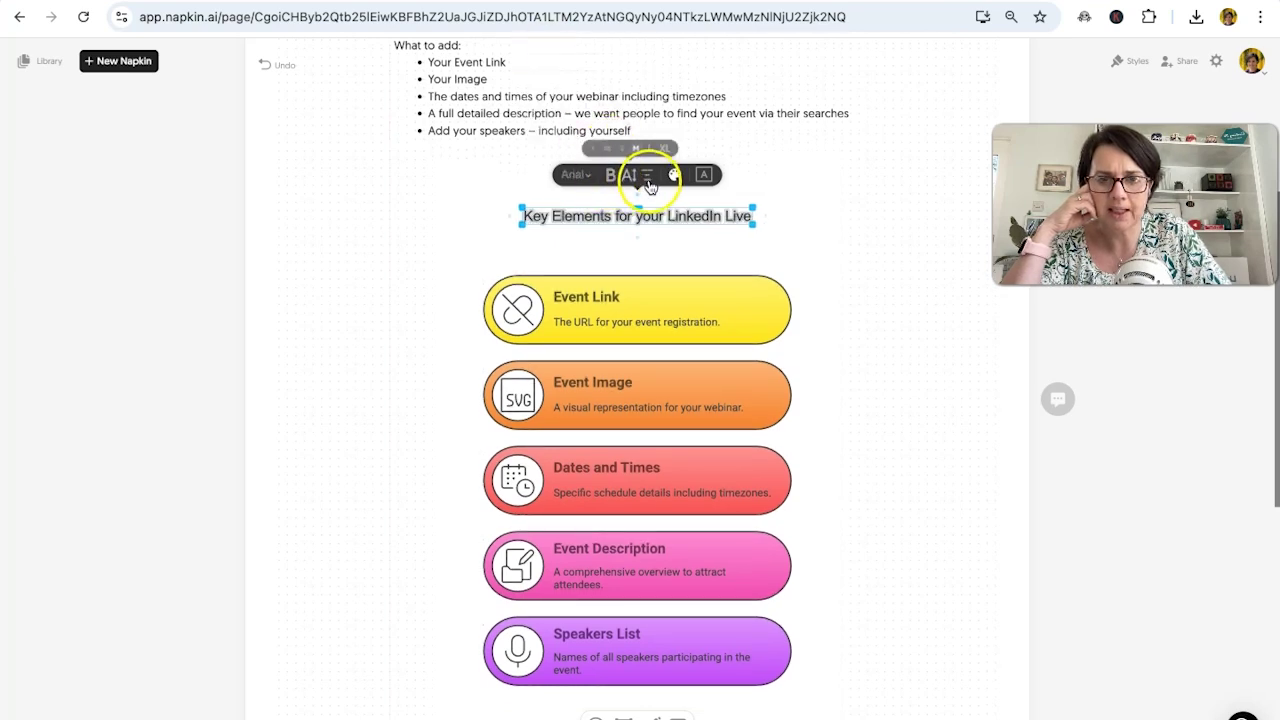
pyautogui.click(647, 112)
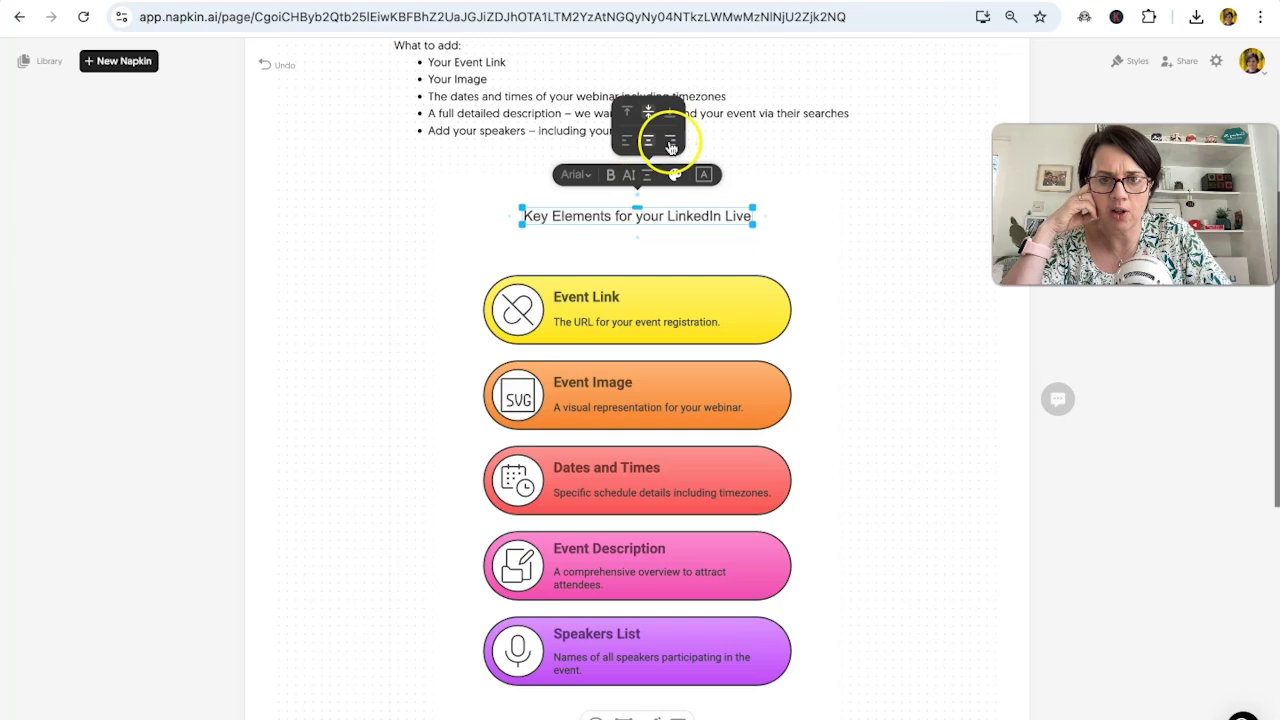
# Try colour and grey box styles on the title, then leave it as plain text with no box
pyautogui.click(675, 175)
pyautogui.click(705, 176)
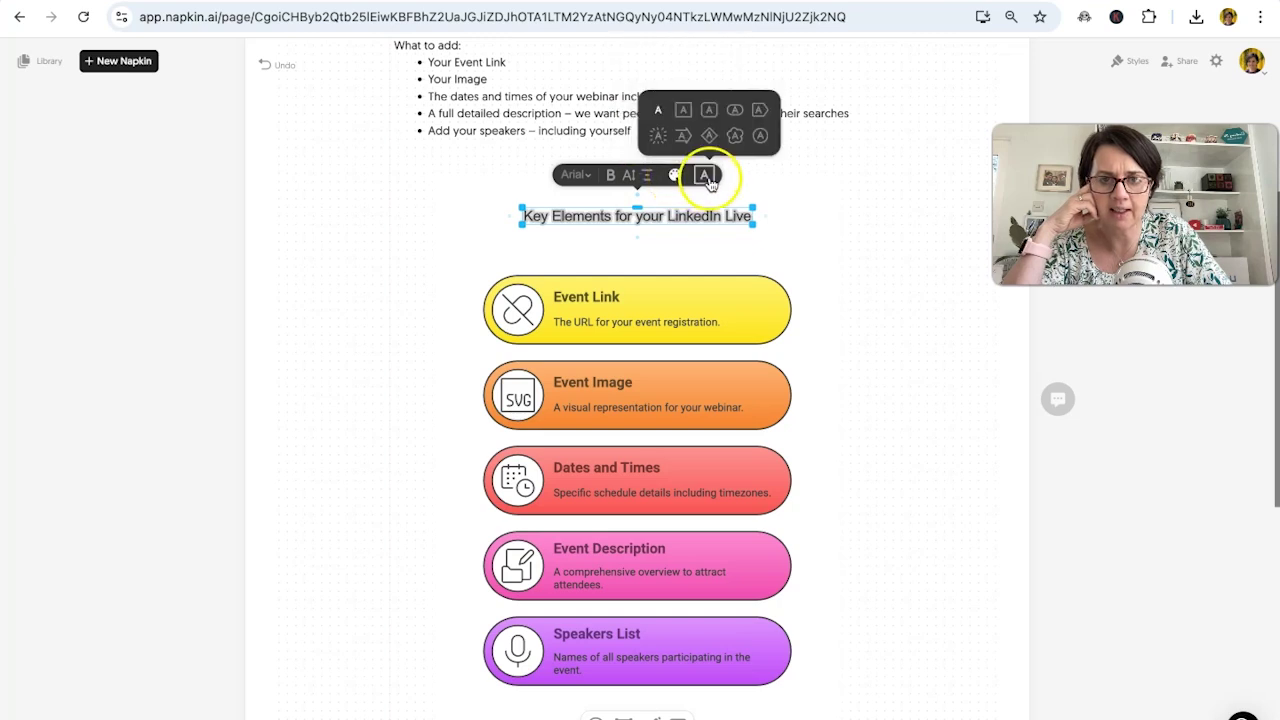
pyautogui.click(675, 176)
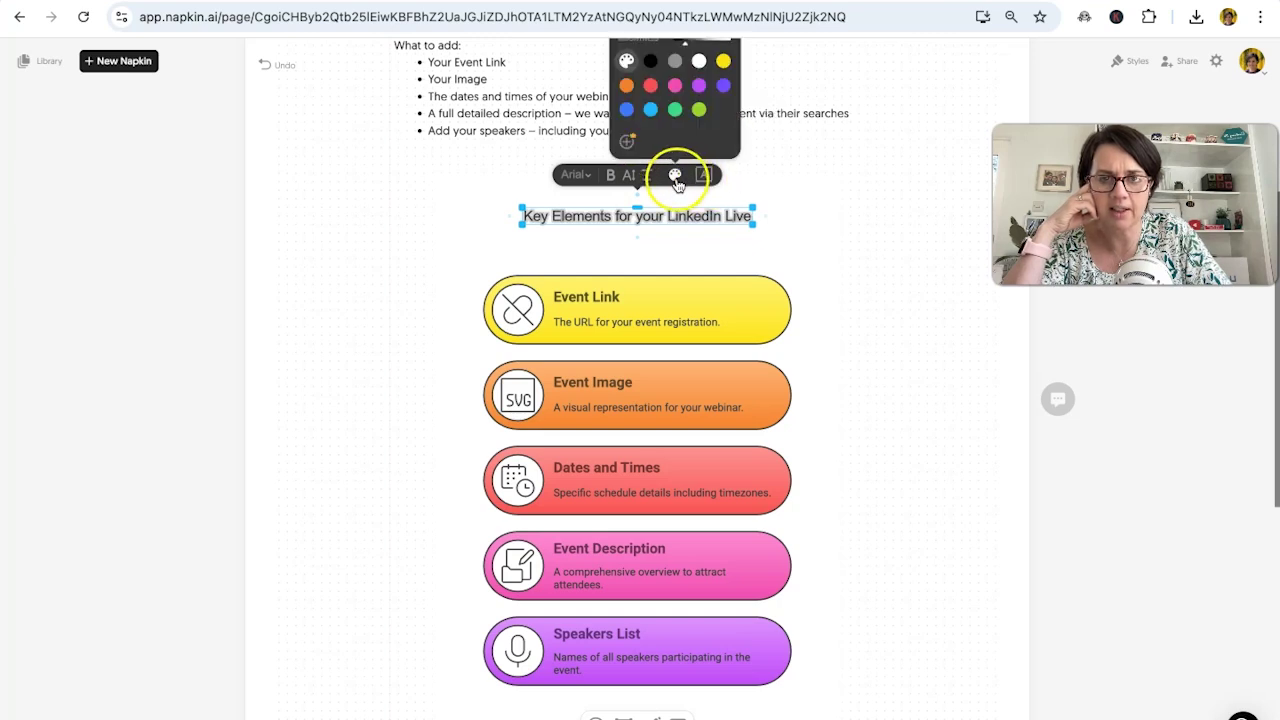
pyautogui.click(704, 176)
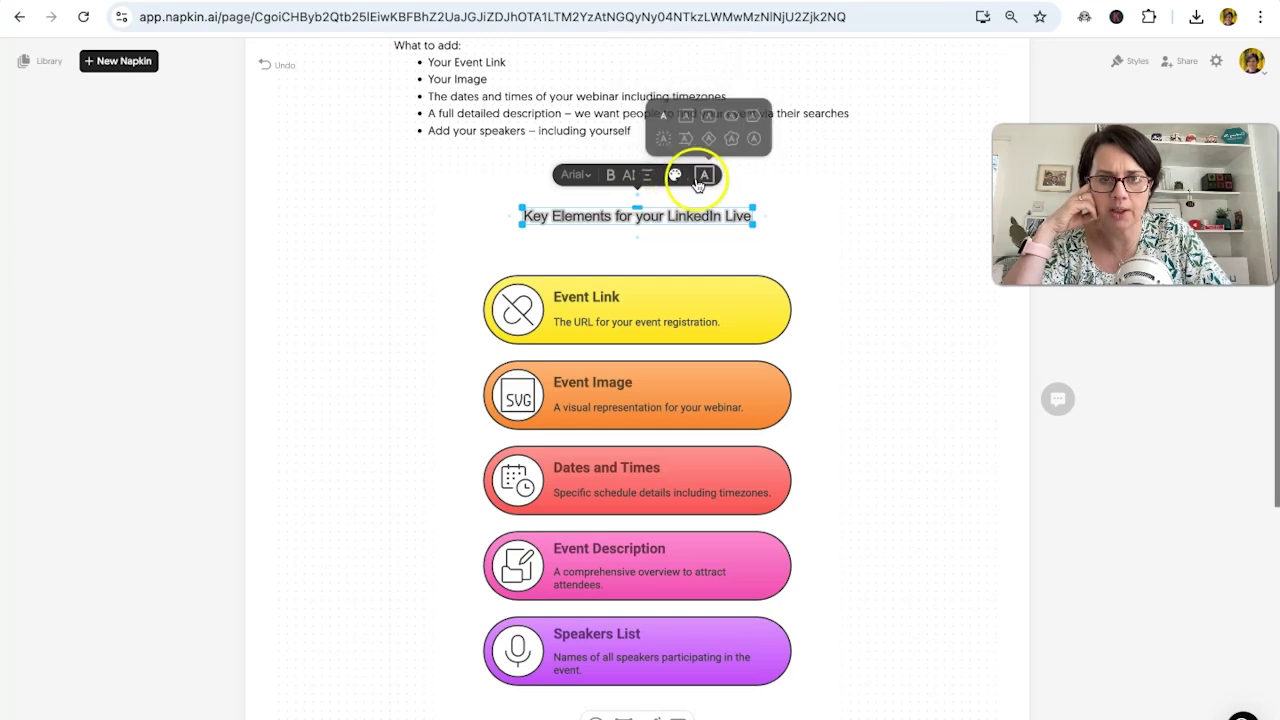
pyautogui.click(707, 111)
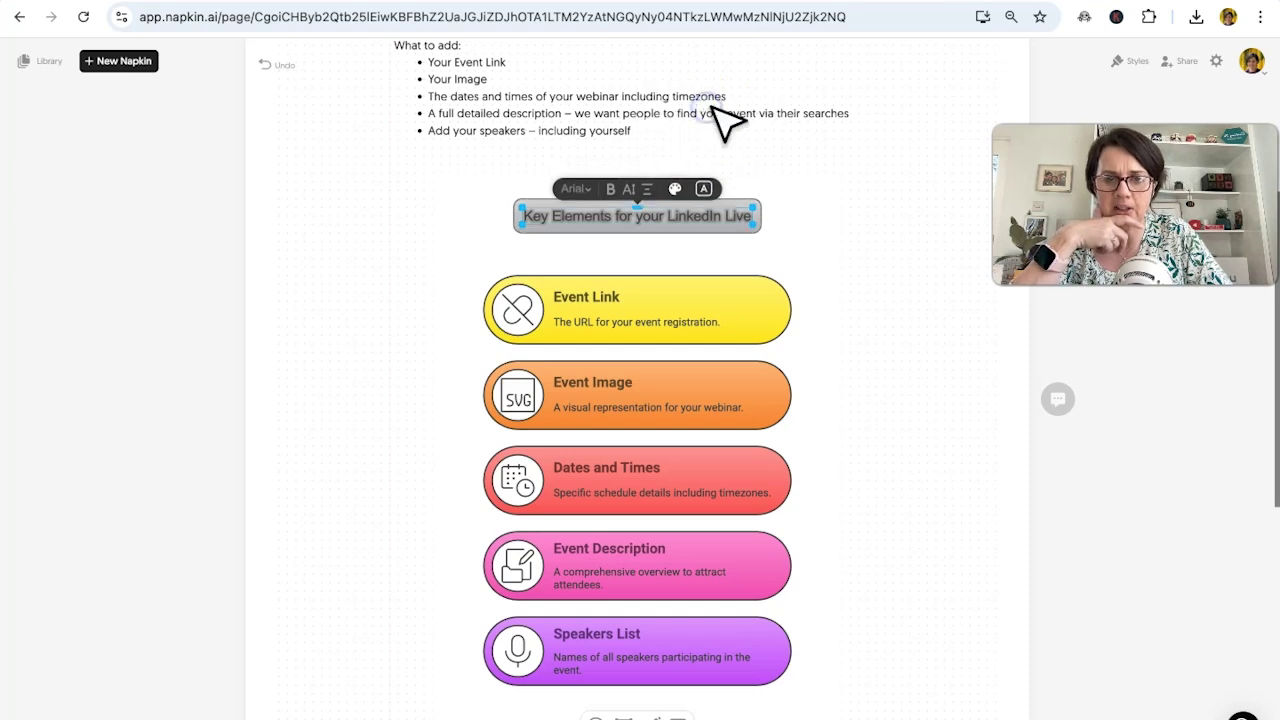
pyautogui.click(911, 191)
pyautogui.click(948, 226)
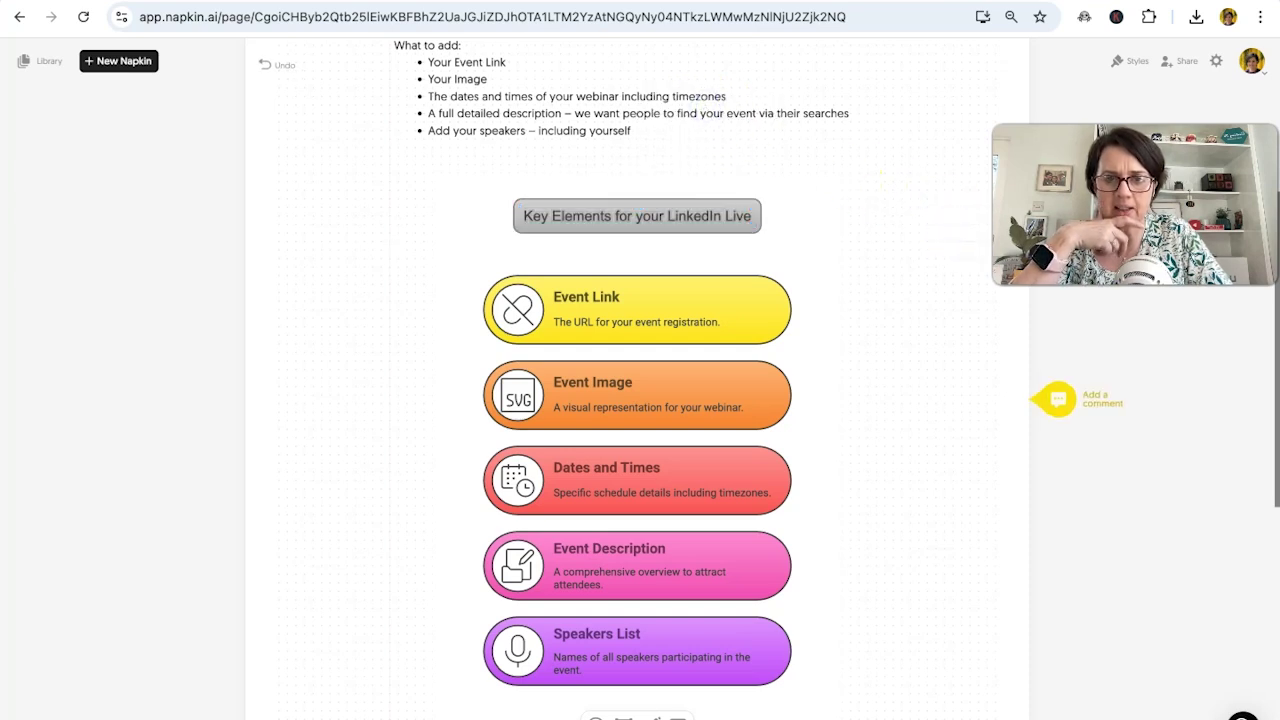
pyautogui.click(729, 222)
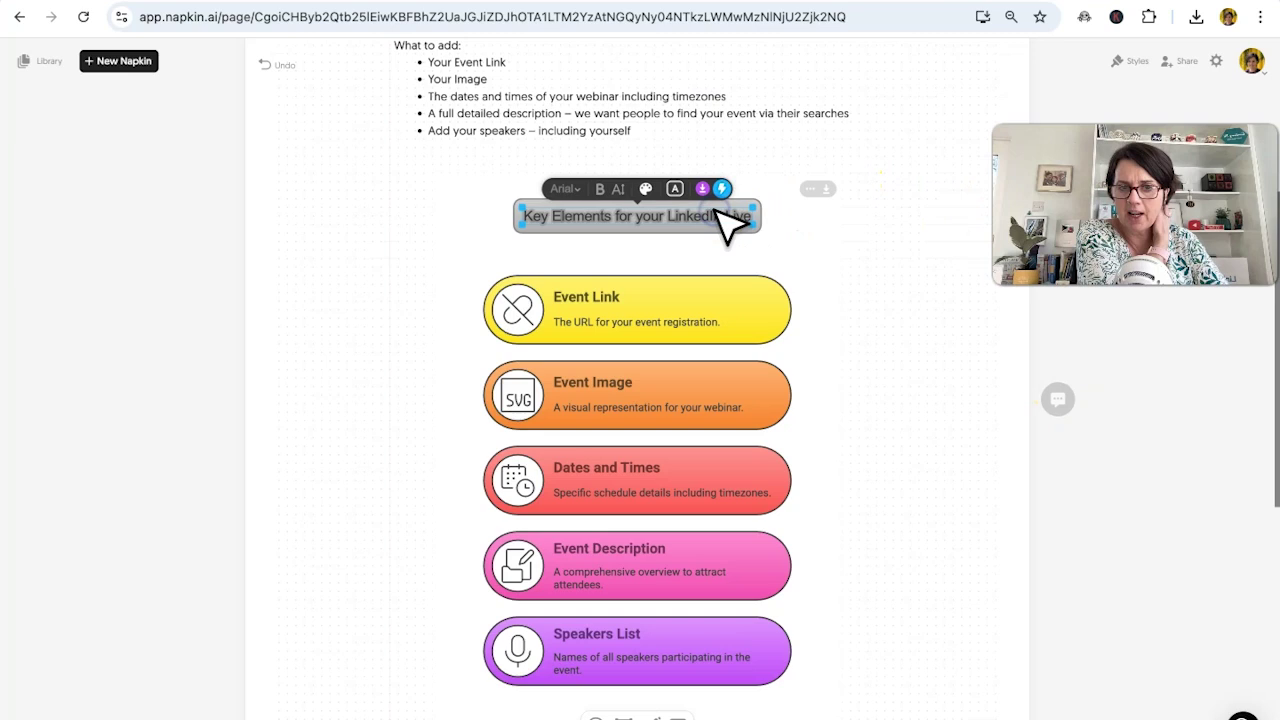
pyautogui.click(675, 190)
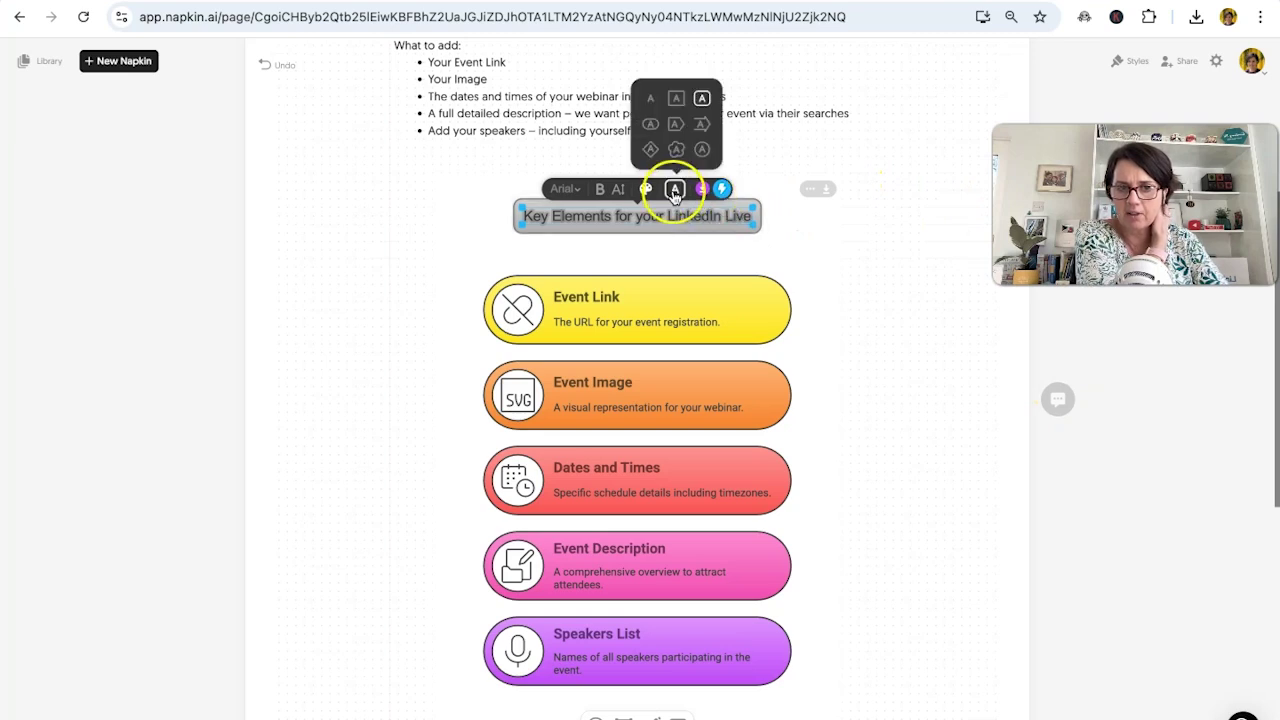
pyautogui.click(654, 102)
pyautogui.click(951, 251)
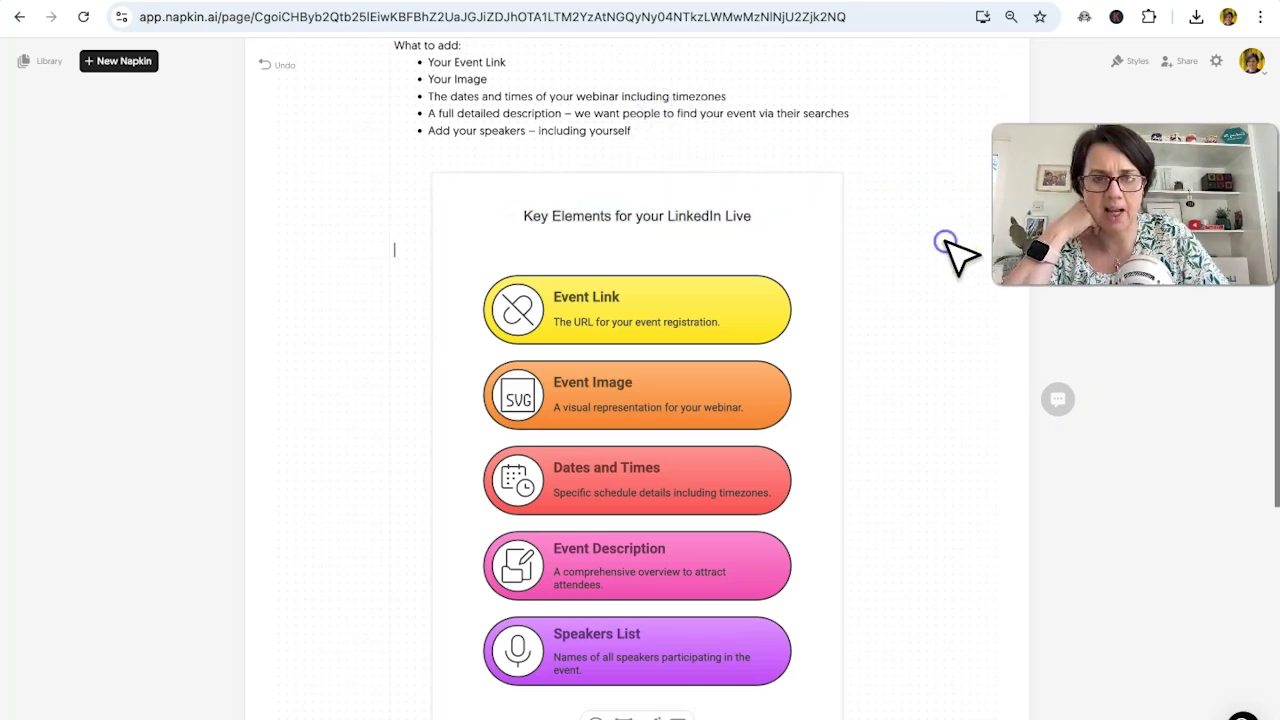
# Export the infographic as a 2x light-mode PNG with white background and save it to the Desktop
pyautogui.scroll(-1, 1090, 495)
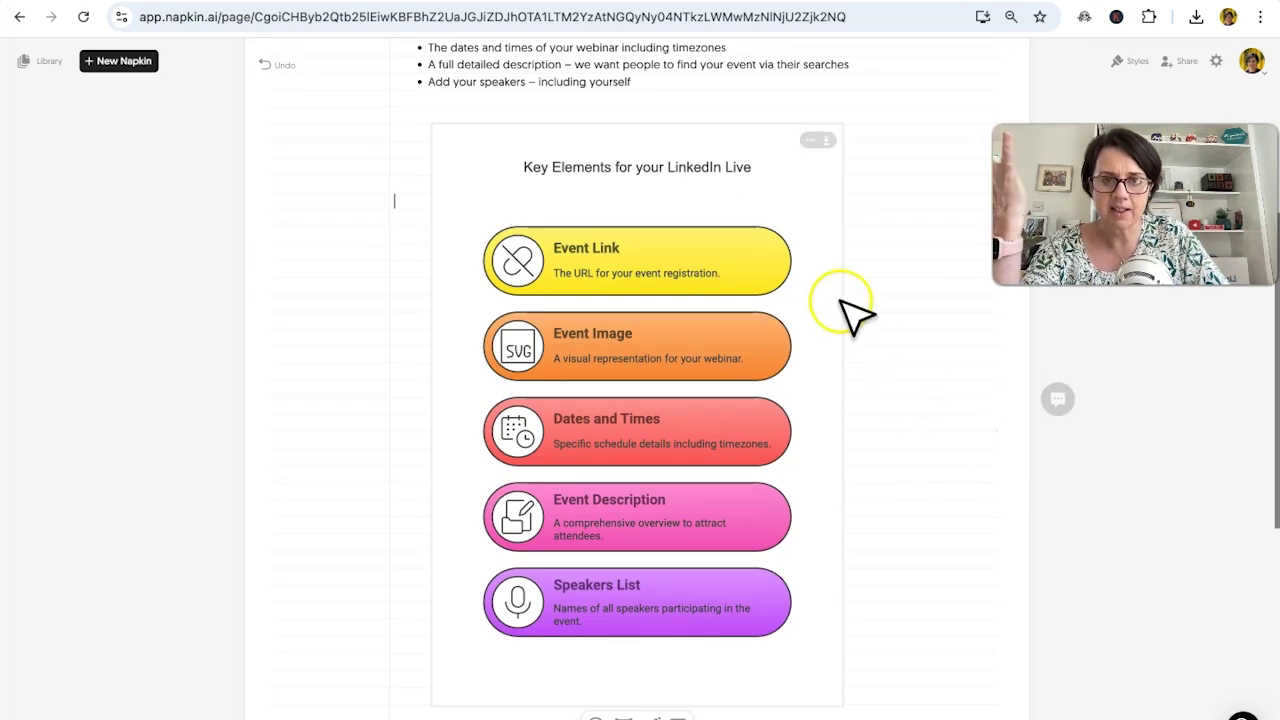
pyautogui.click(827, 142)
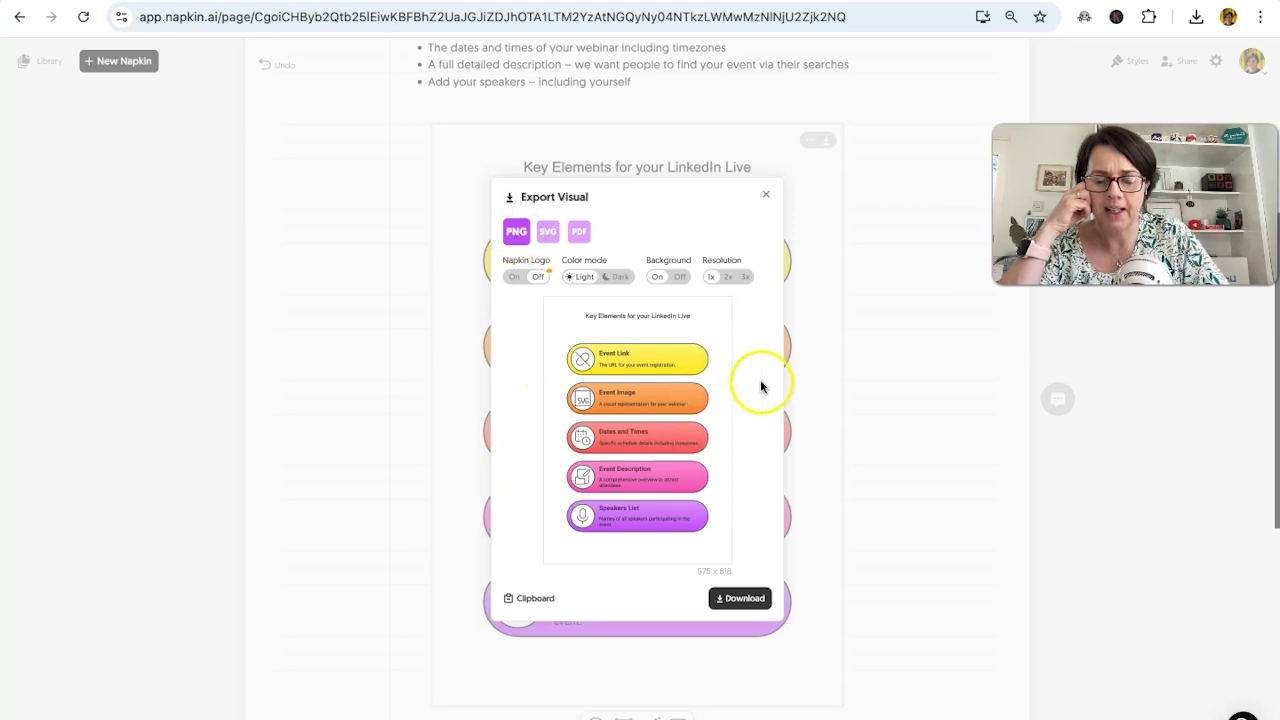
pyautogui.click(680, 277)
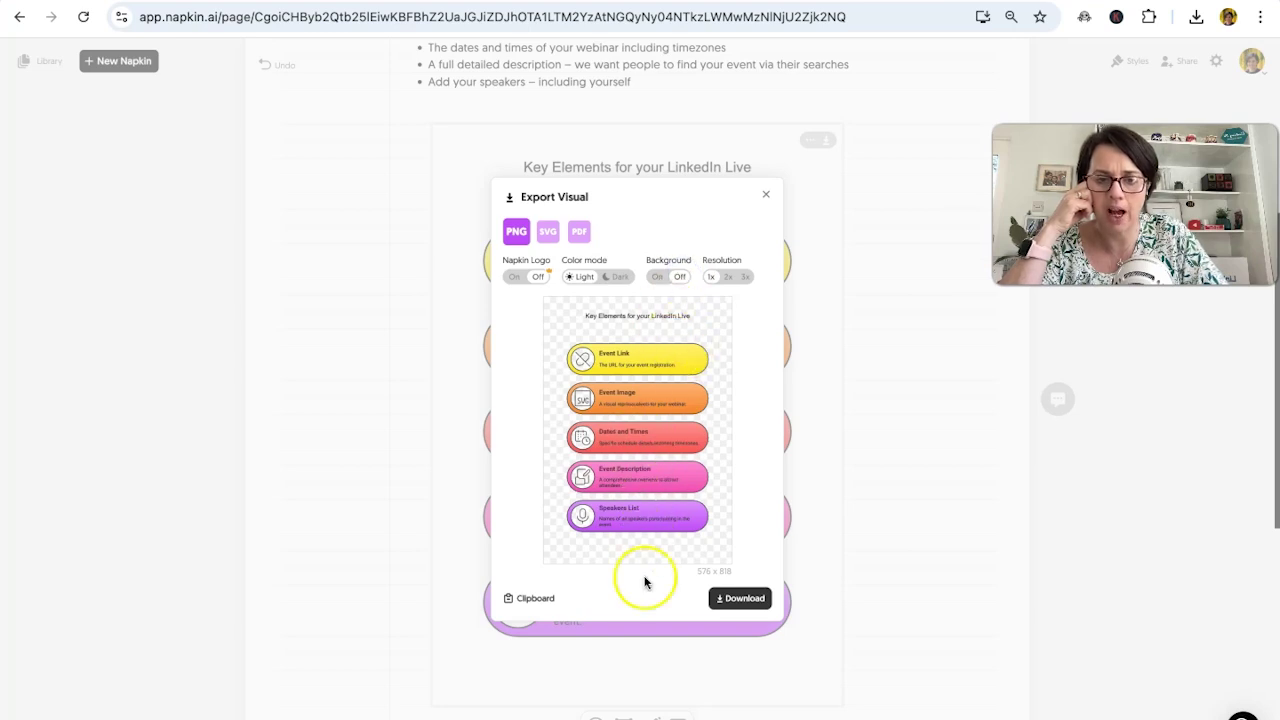
pyautogui.click(658, 277)
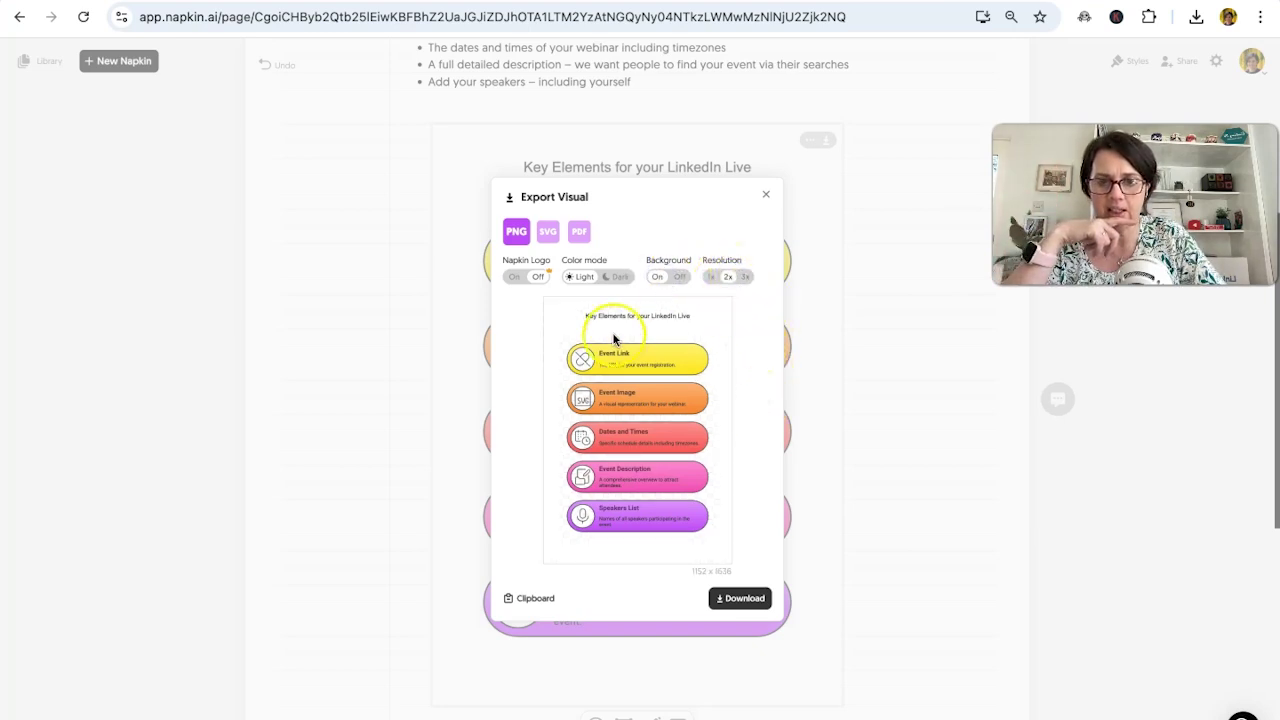
pyautogui.click(619, 277)
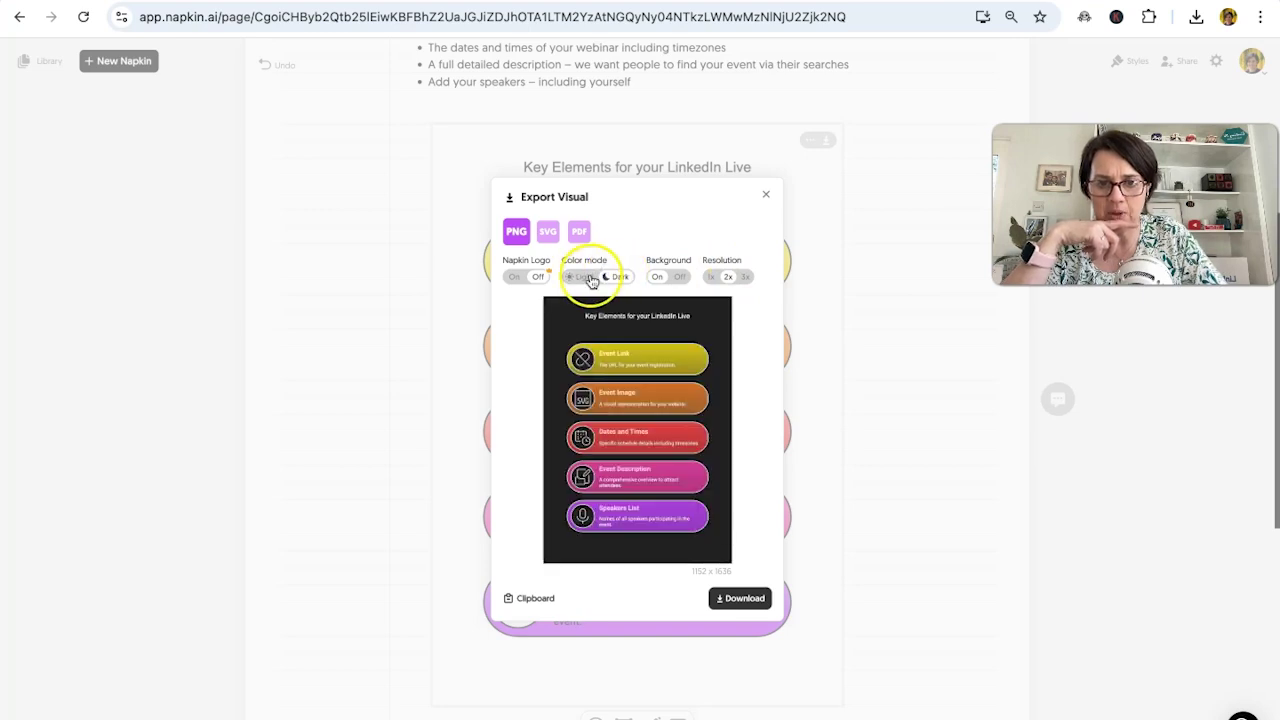
pyautogui.click(590, 278)
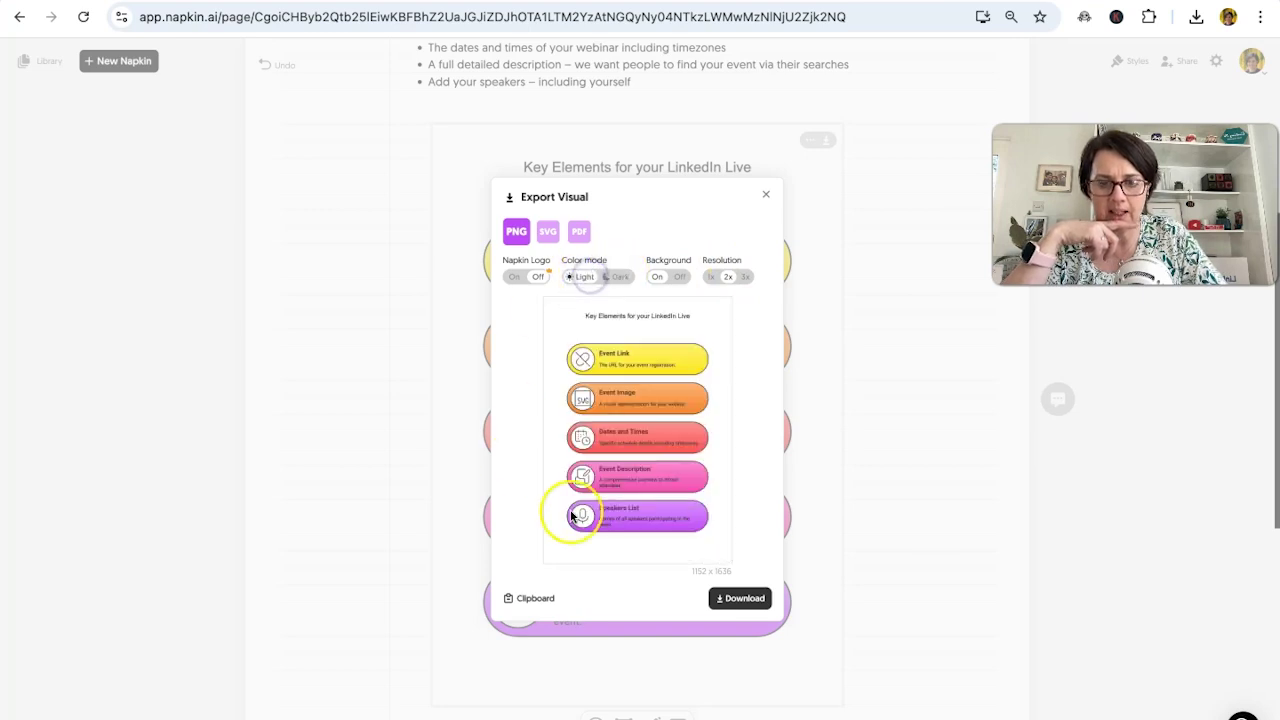
pyautogui.click(745, 600)
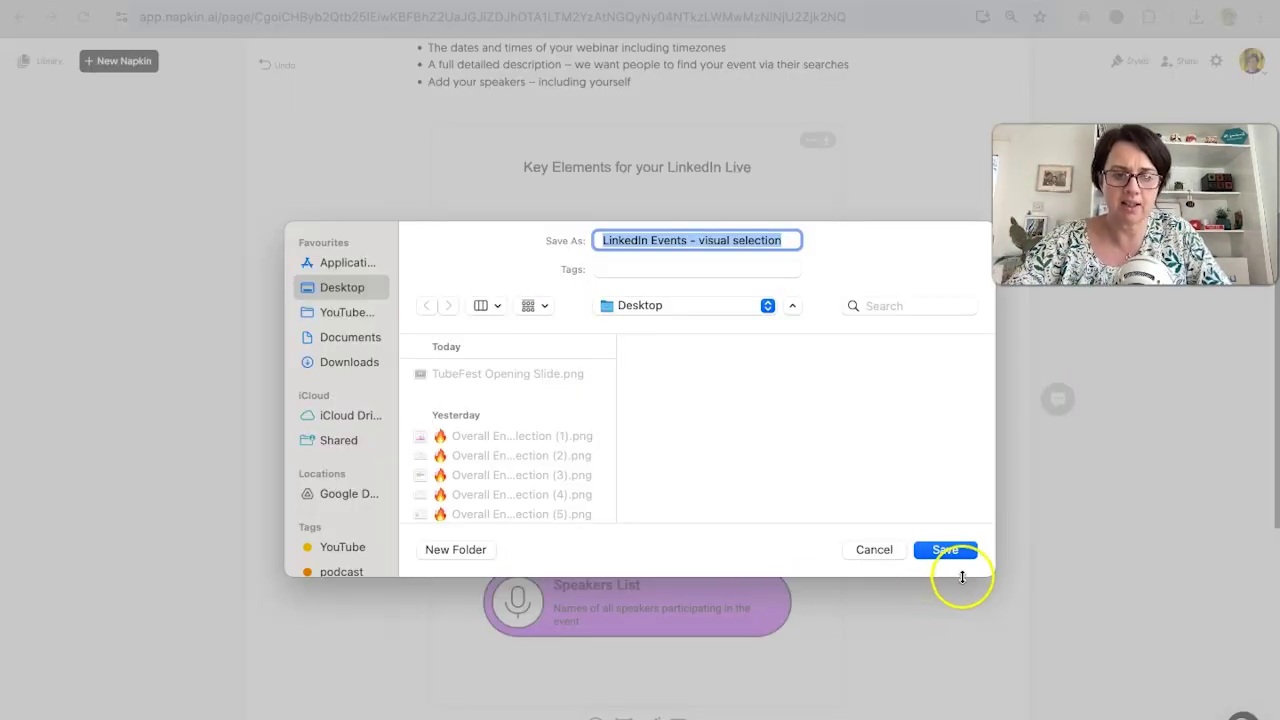
pyautogui.click(950, 549)
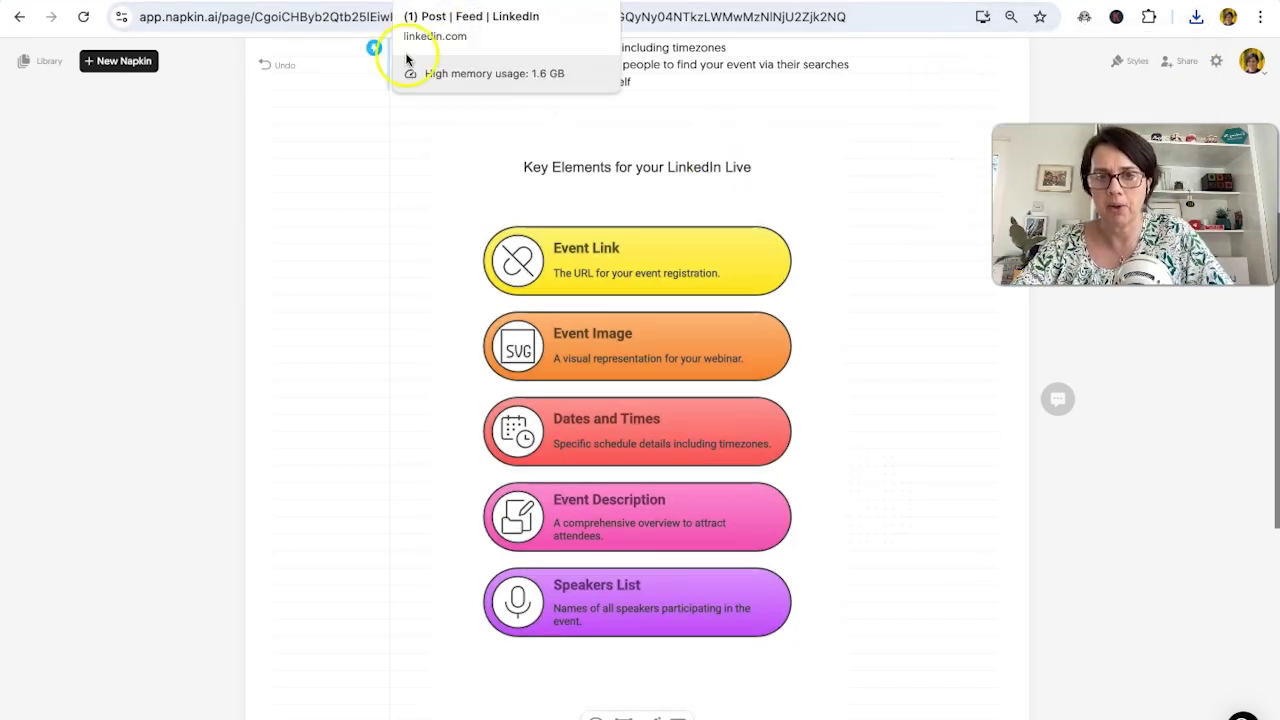
# Start a LinkedIn post by pasting the webinar-traffic question and the blog's event steps
pyautogui.click(455, 3)
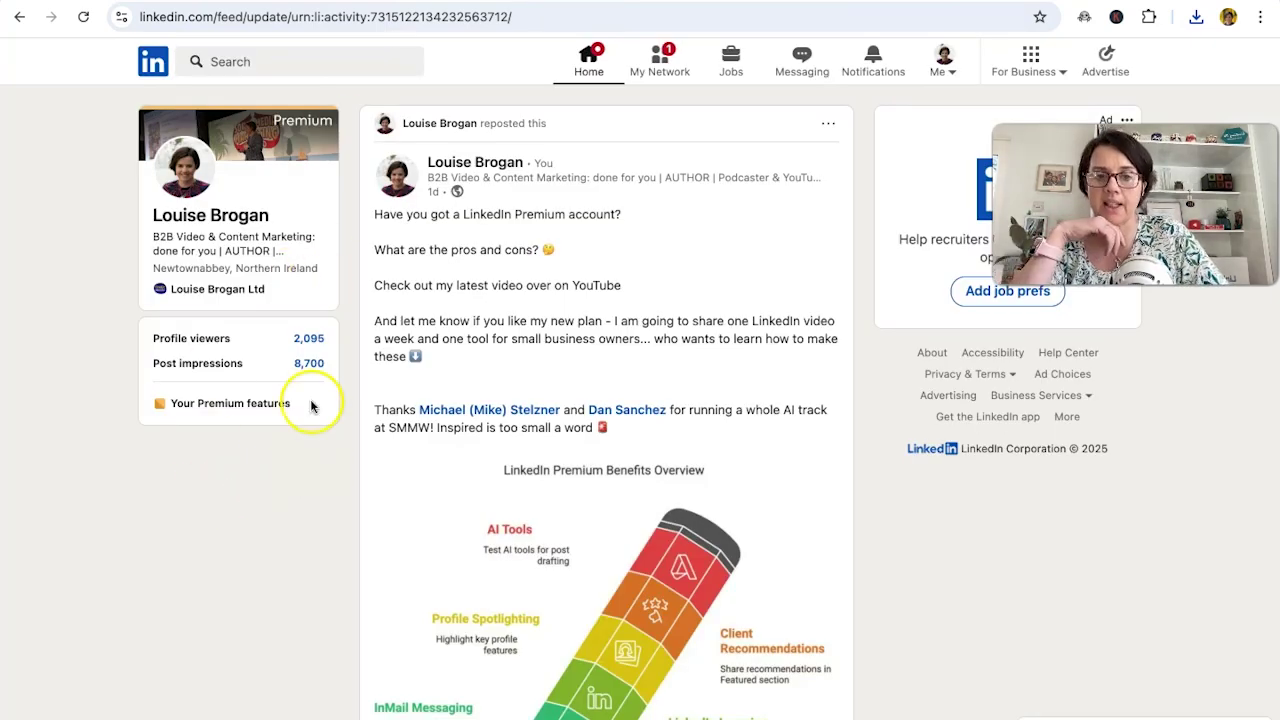
pyautogui.click(593, 60)
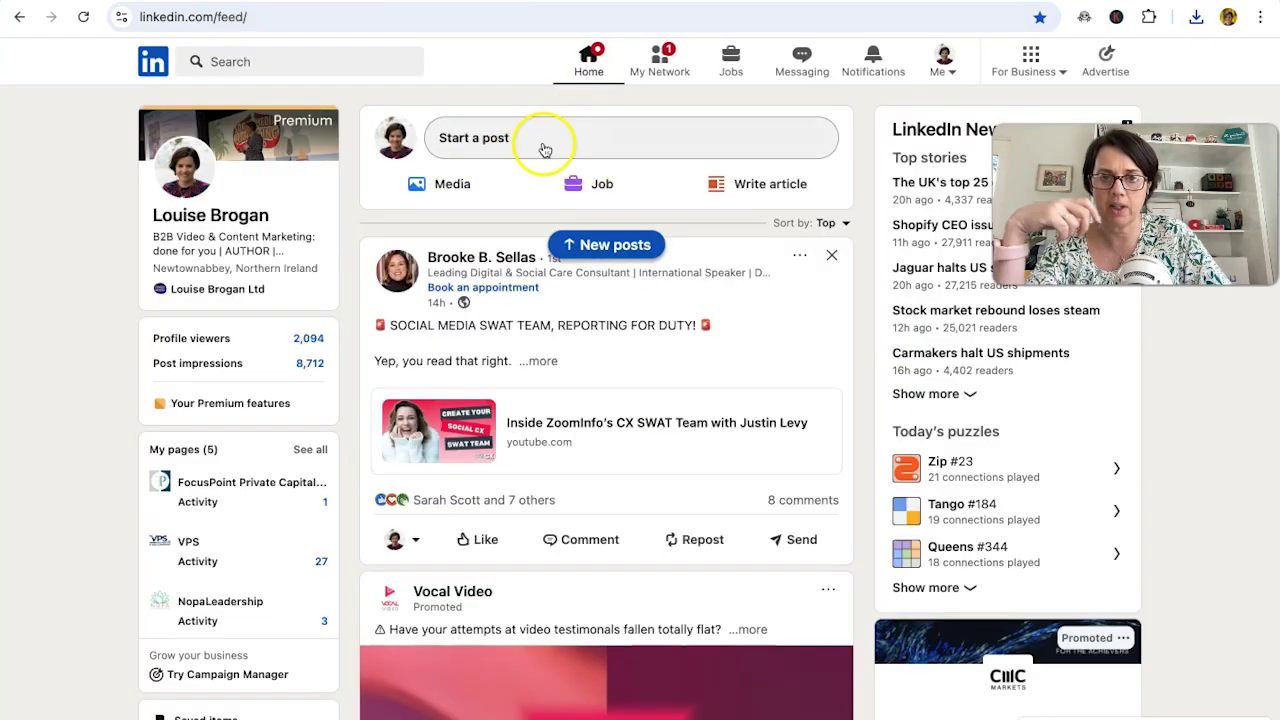
pyautogui.click(545, 140)
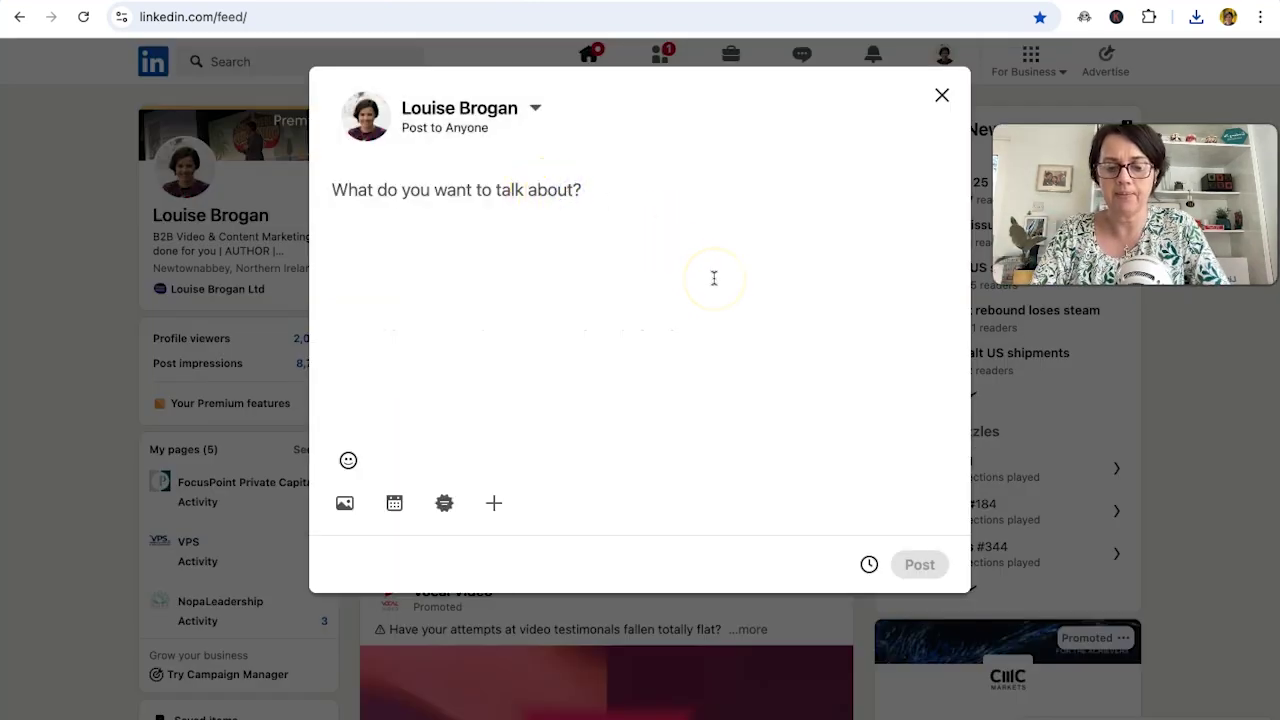
pyautogui.write('Are you using LinkedIn events to drive traffic to your next webinar?')
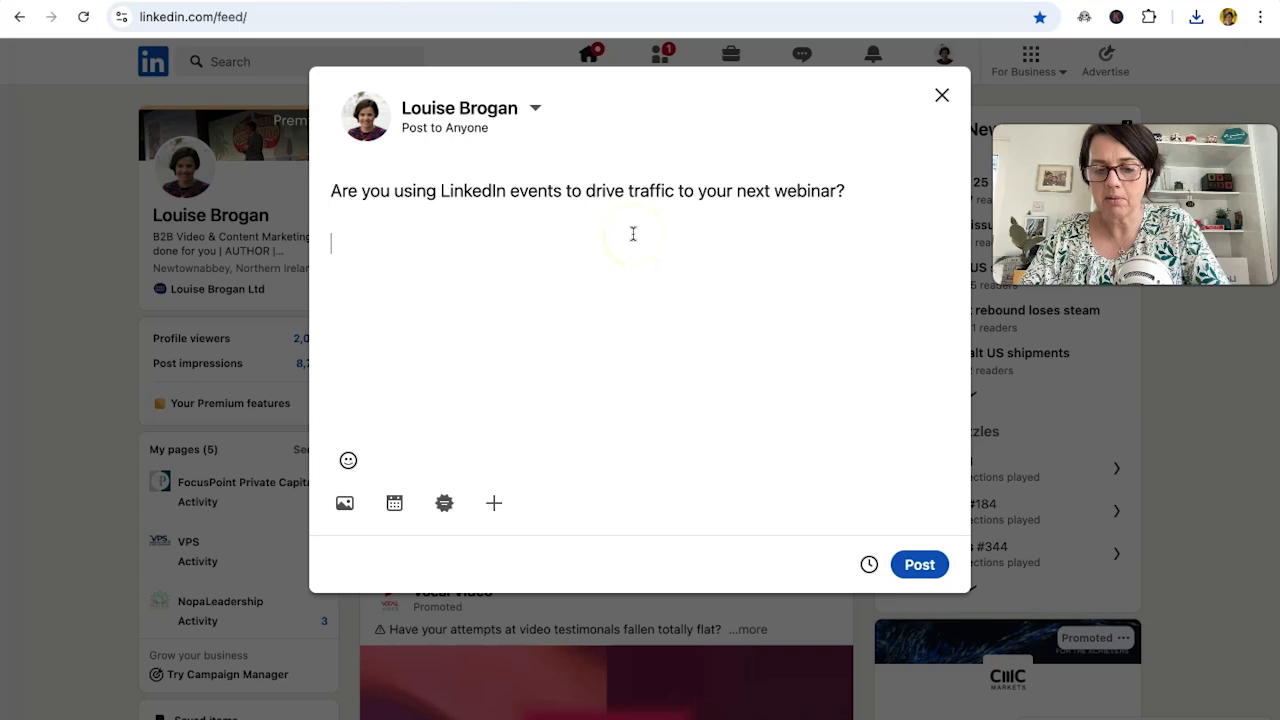
pyautogui.hotkey('ctrl', 'v')
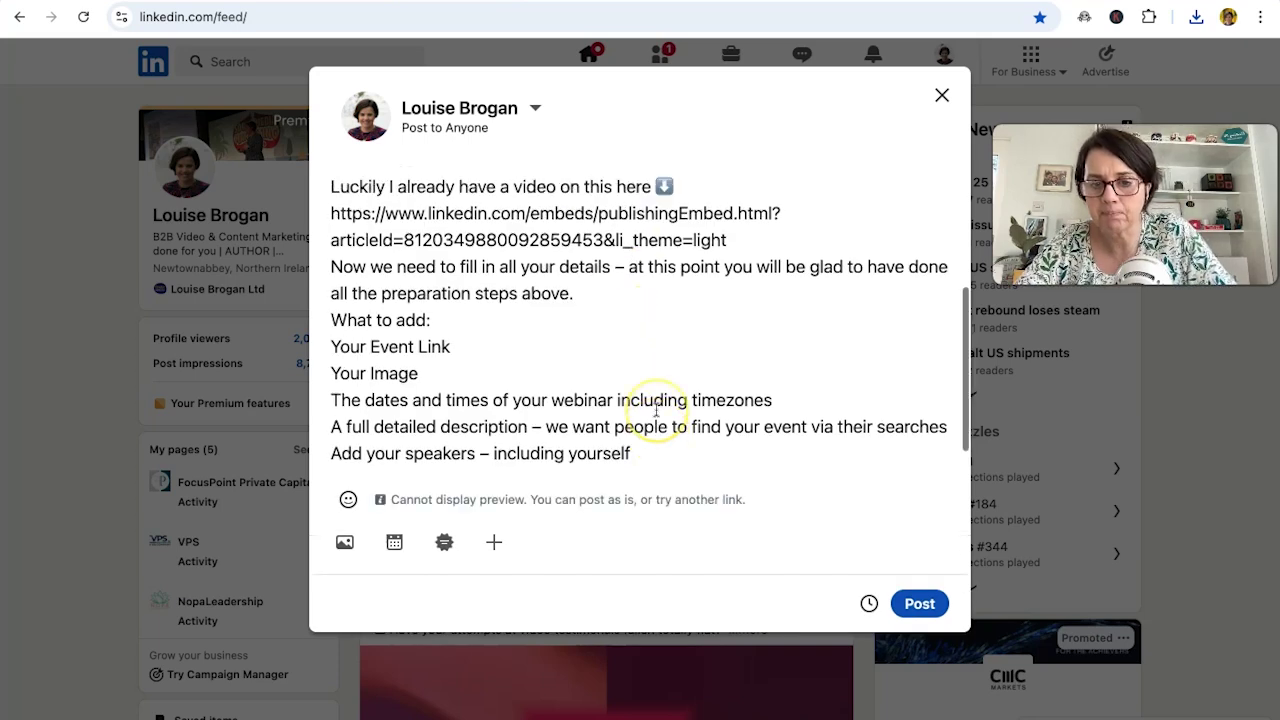
pyautogui.moveTo(669, 420); pyautogui.dragTo(322, 404)
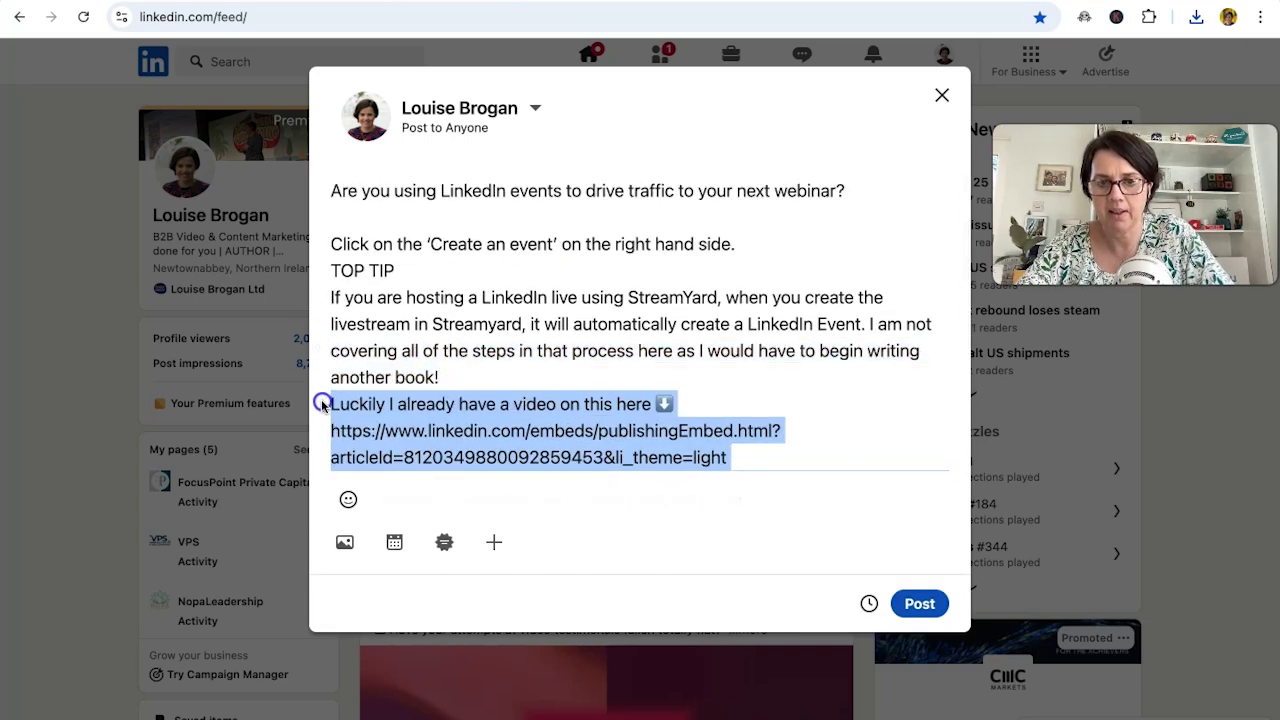
# Delete the video link paragraph and put a right-arrow emoji before 'Create an event'
pyautogui.press('BackSpace')
pyautogui.click(348, 499)
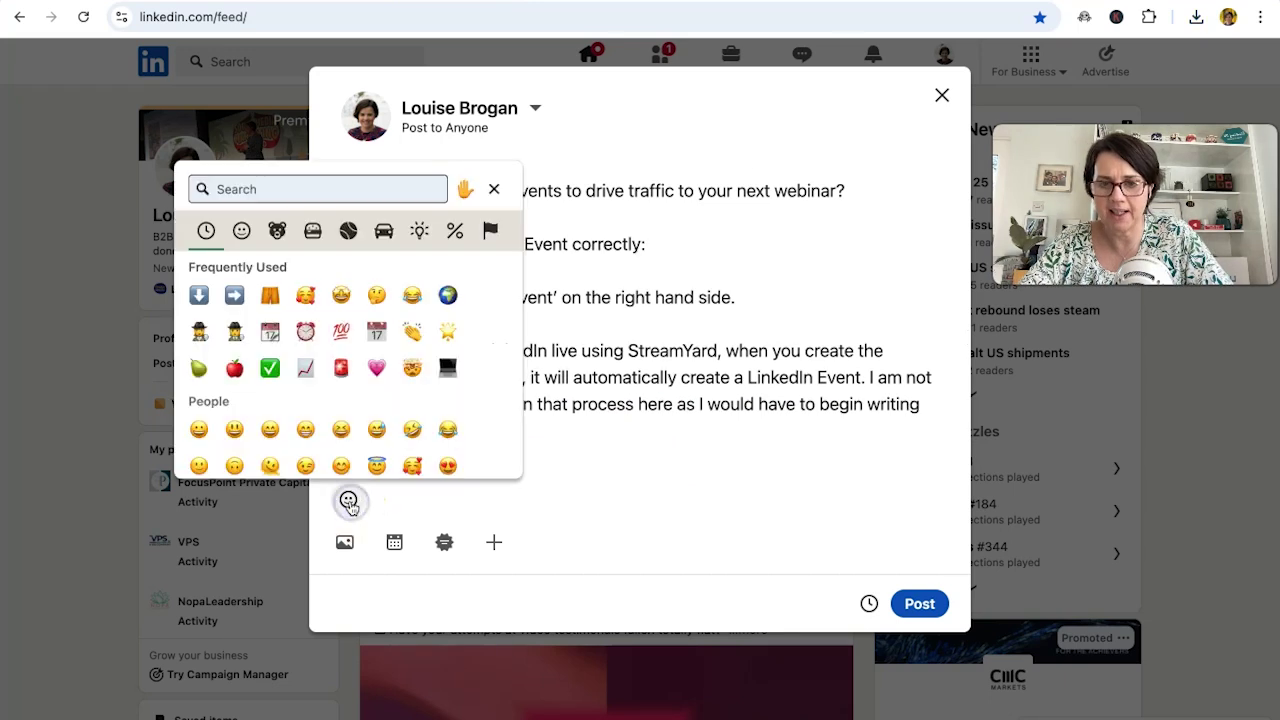
pyautogui.click(234, 295)
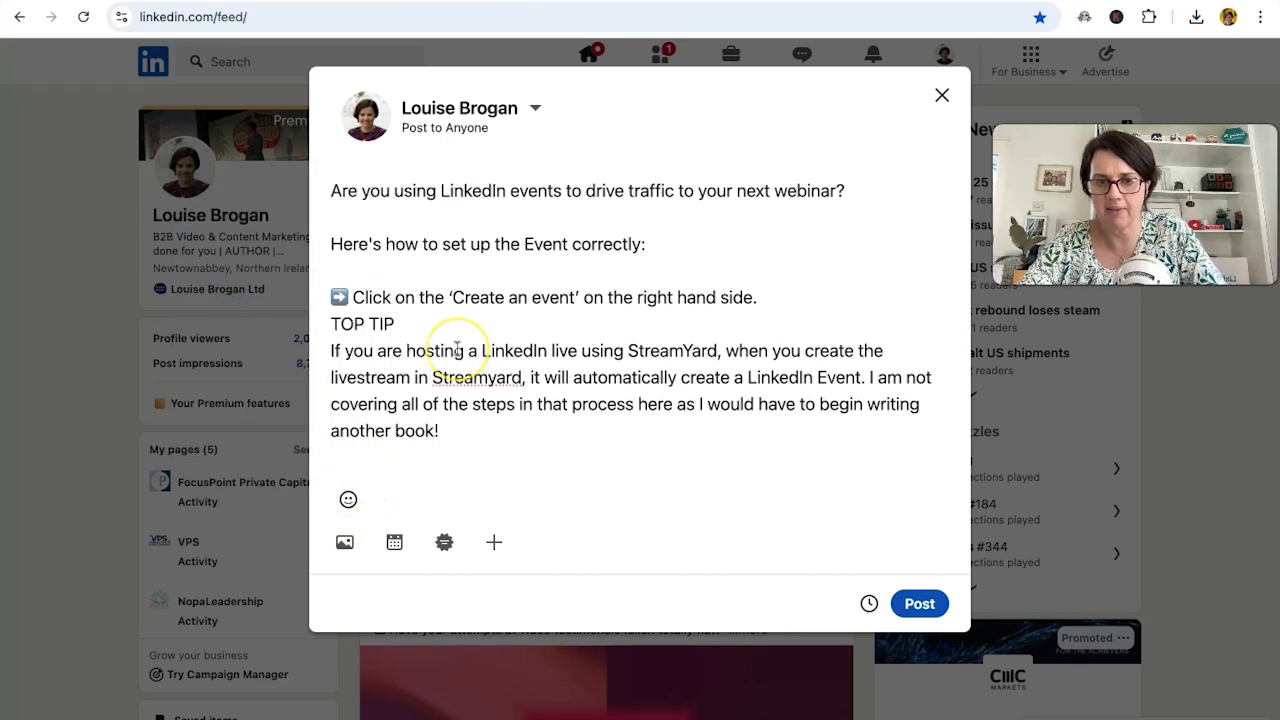
# Put 'TOP TIP' on its own line with a siren emoji on each side
pyautogui.click(330, 323)
pyautogui.press('Return')
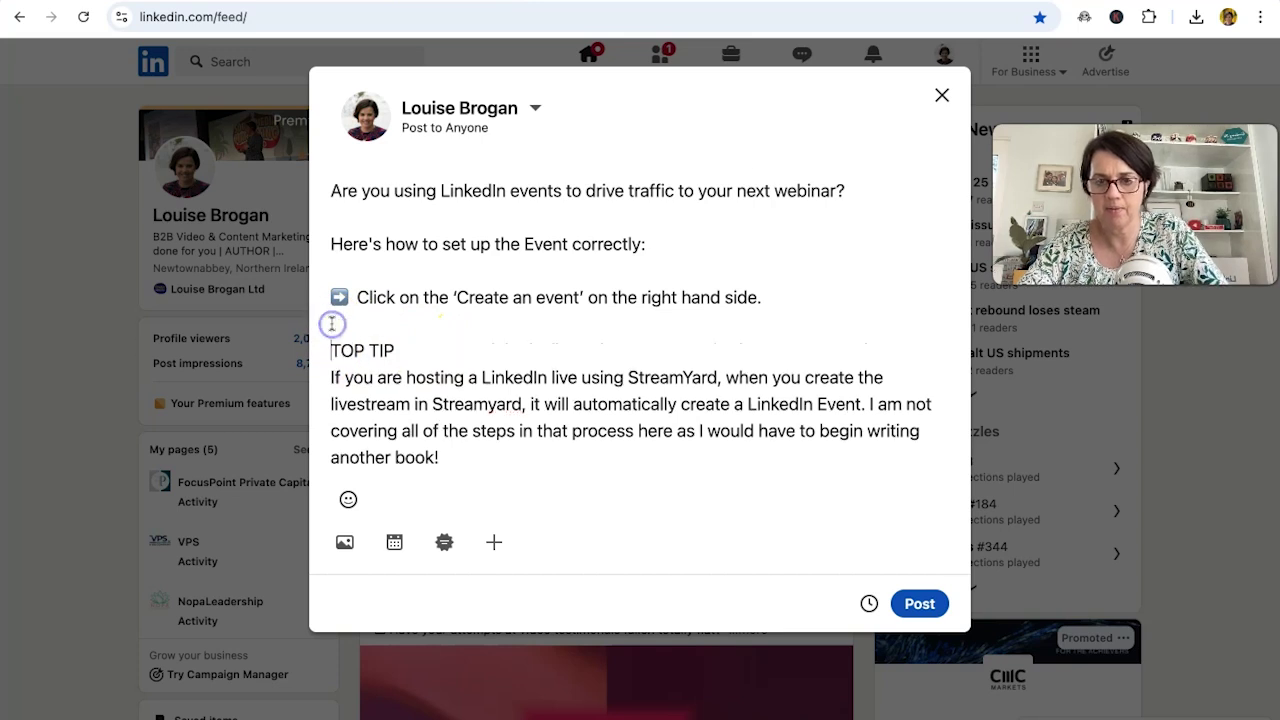
pyautogui.click(348, 500)
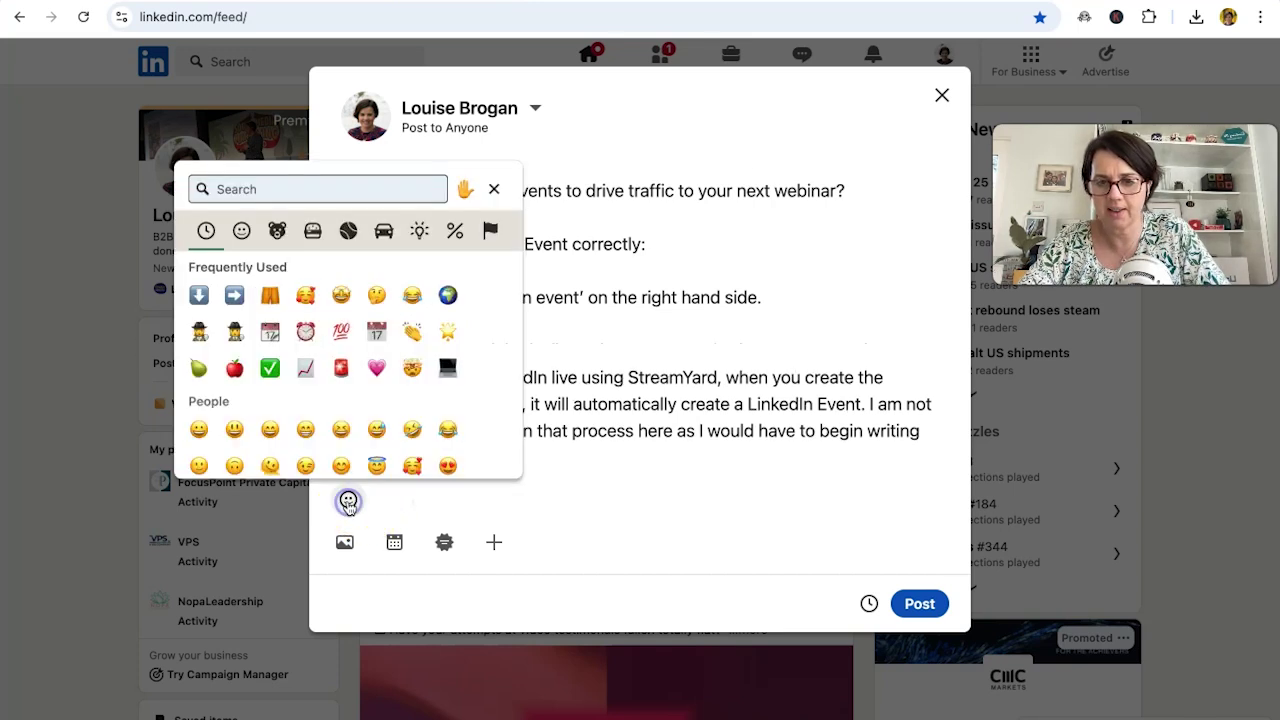
pyautogui.click(341, 370)
pyautogui.click(428, 352)
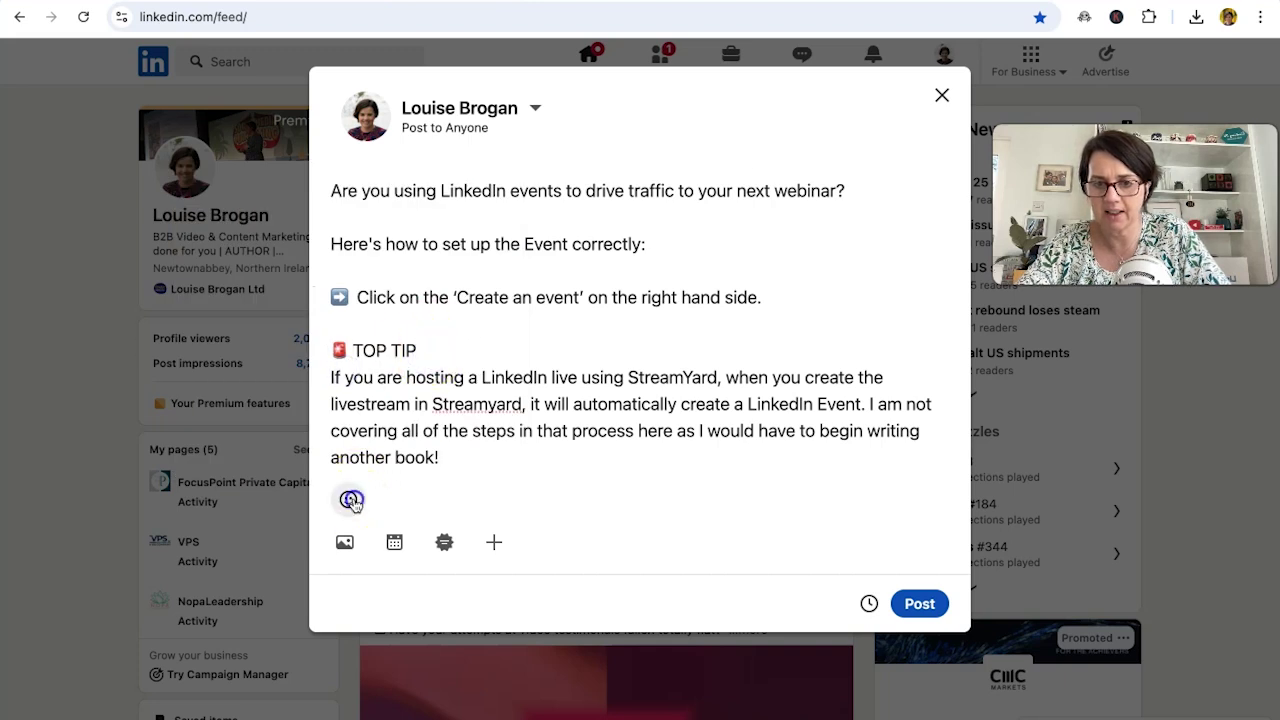
pyautogui.click(348, 499)
pyautogui.click(338, 370)
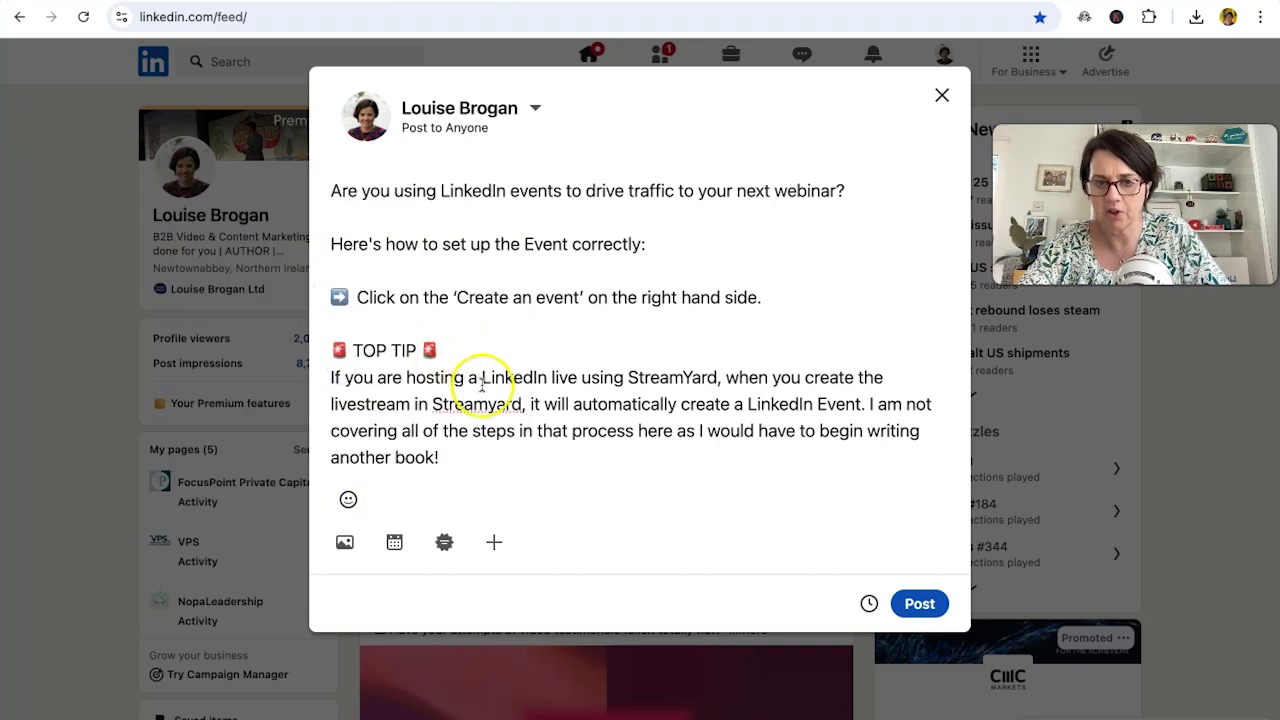
pyautogui.click(486, 352)
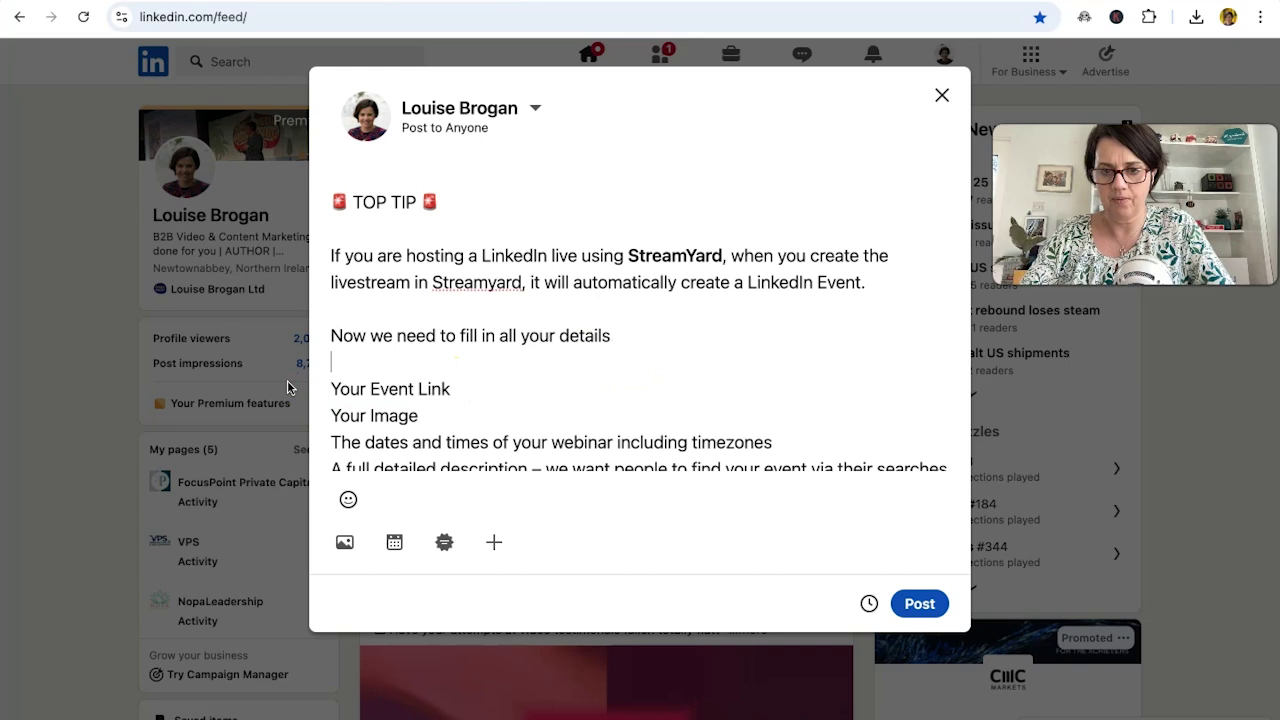
# Add green check emojis before Your Event Link, Your Image and The dates lines
pyautogui.scroll(-1, 337, 400)
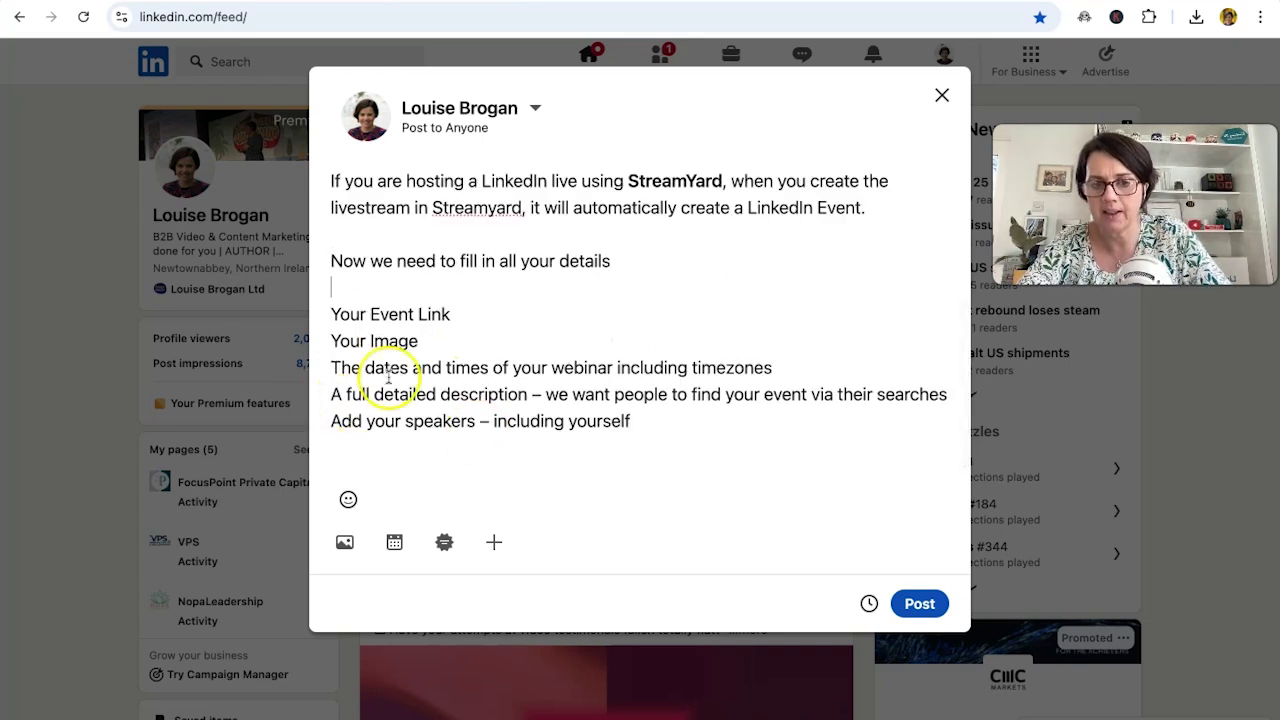
pyautogui.click(348, 499)
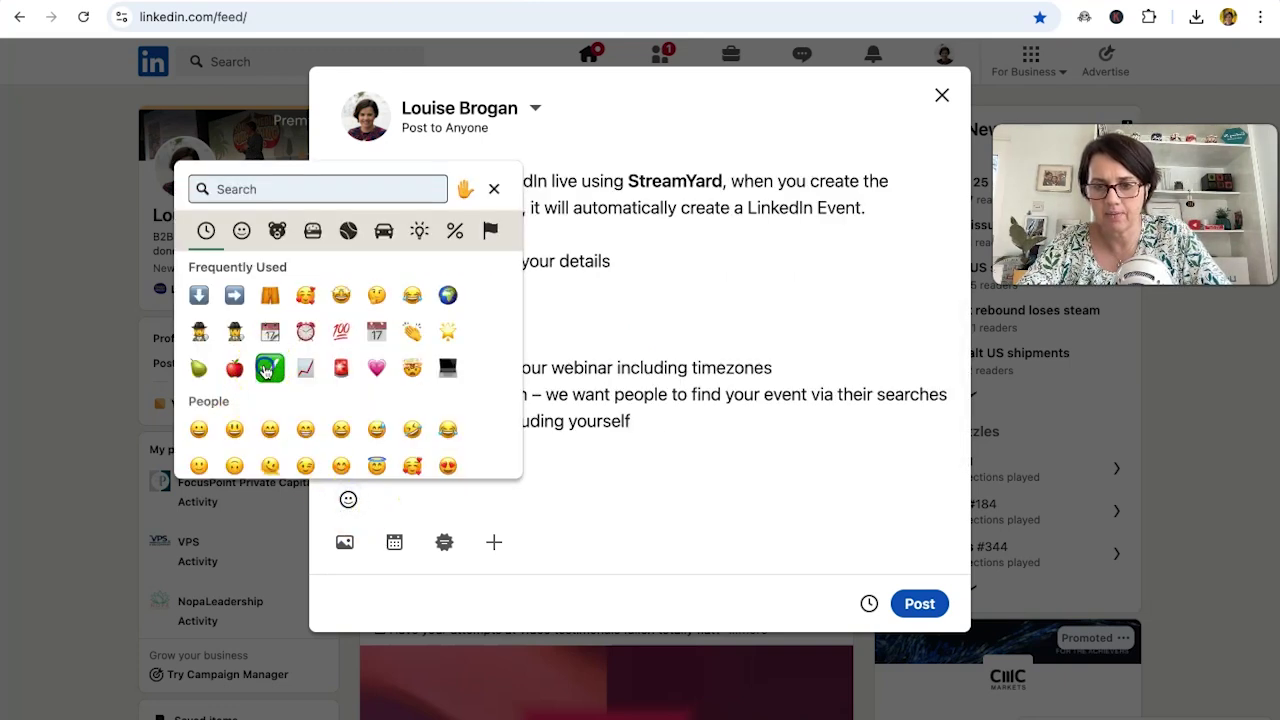
pyautogui.click(268, 368)
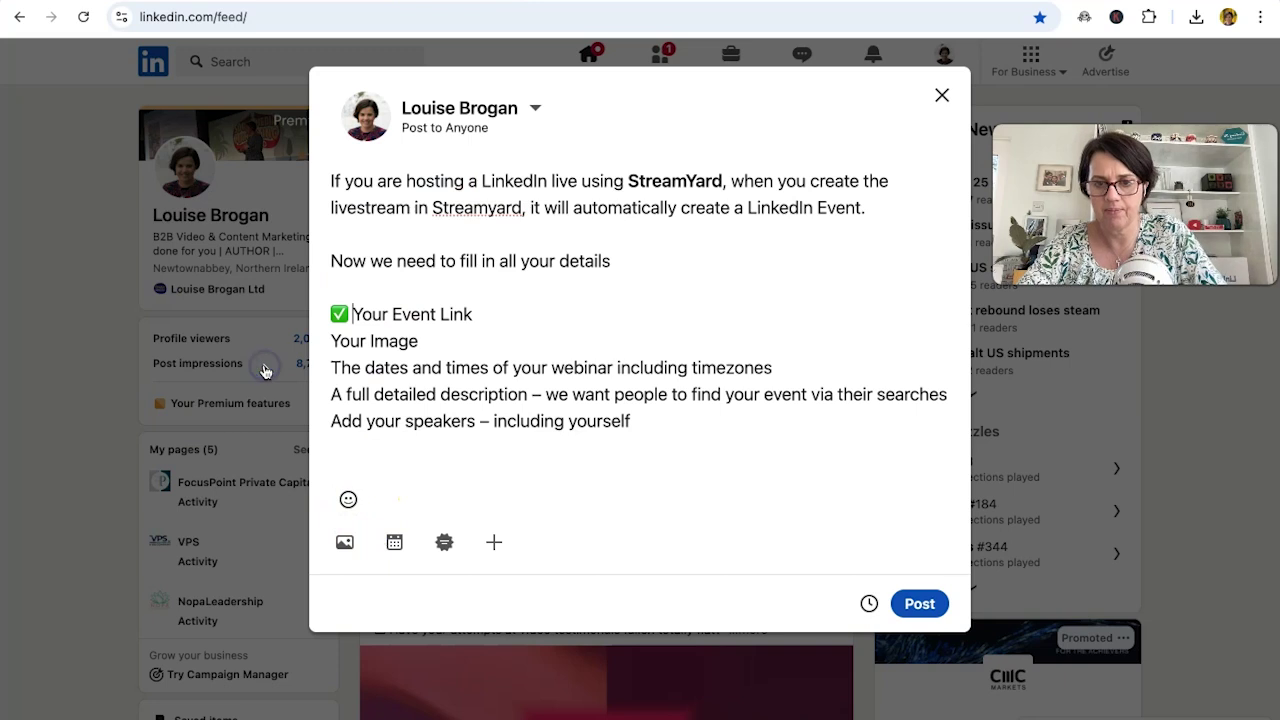
pyautogui.click(333, 341)
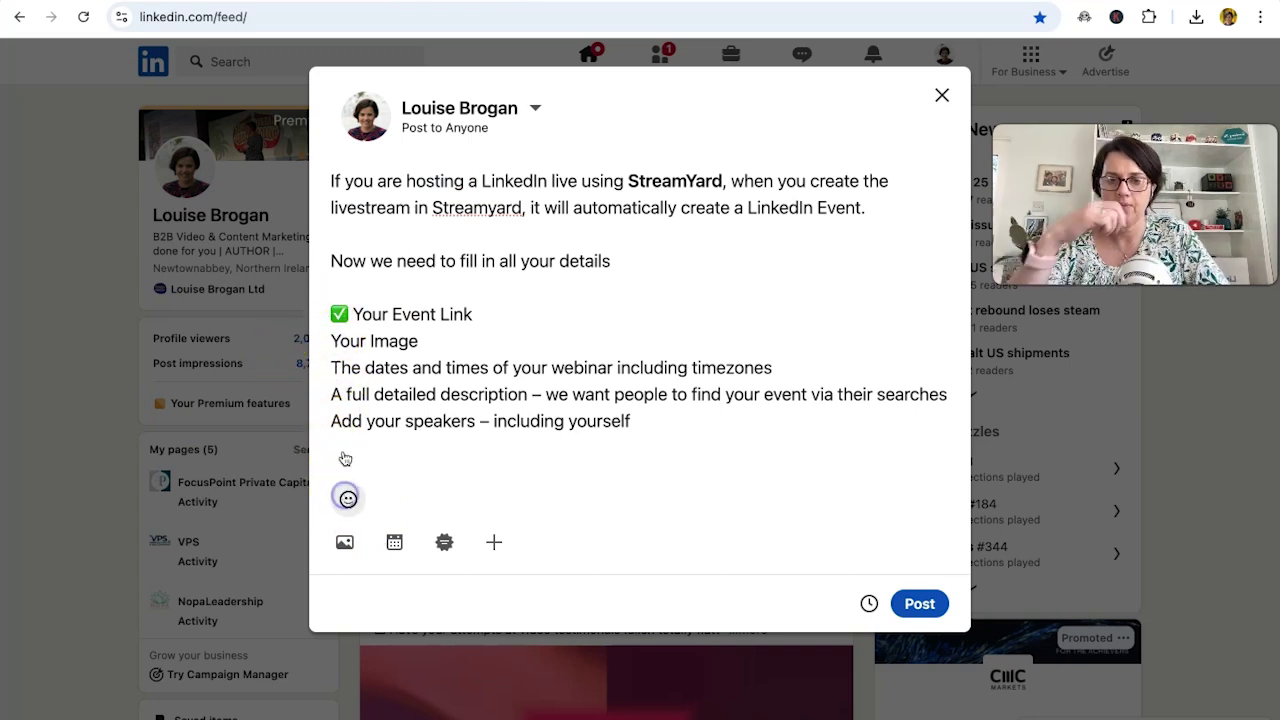
pyautogui.click(348, 499)
pyautogui.click(275, 380)
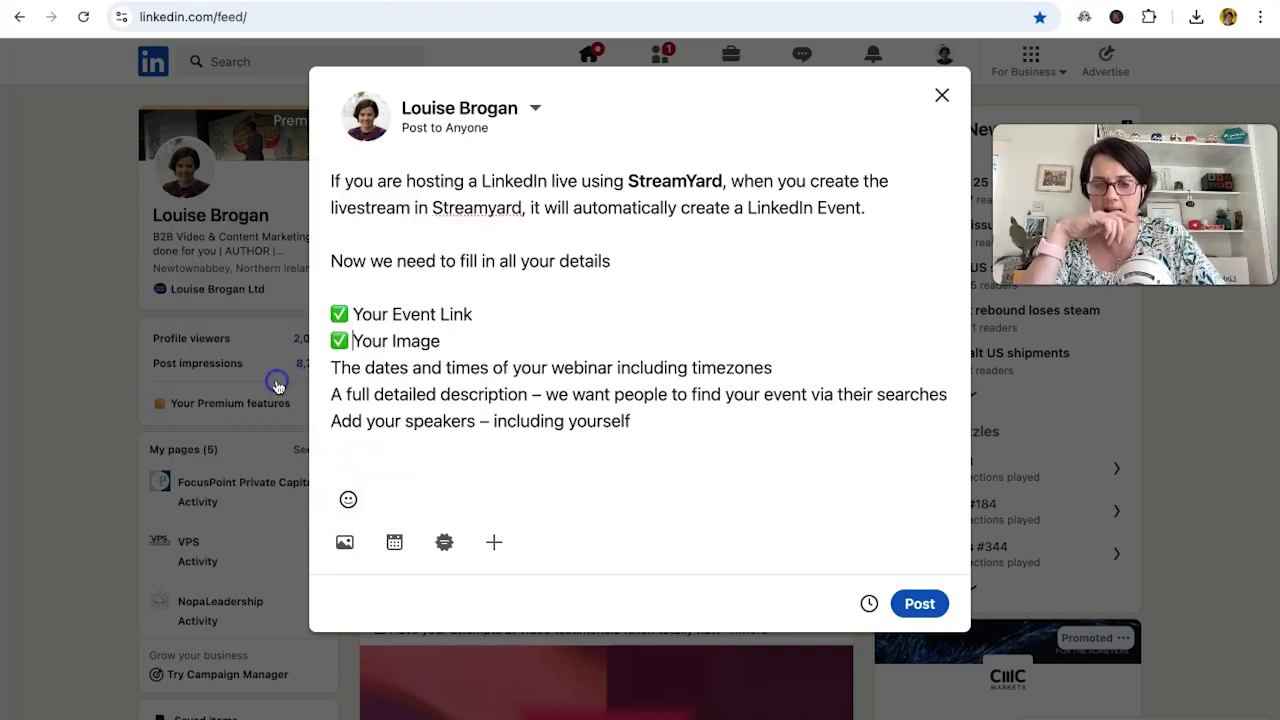
pyautogui.click(333, 368)
pyautogui.click(348, 499)
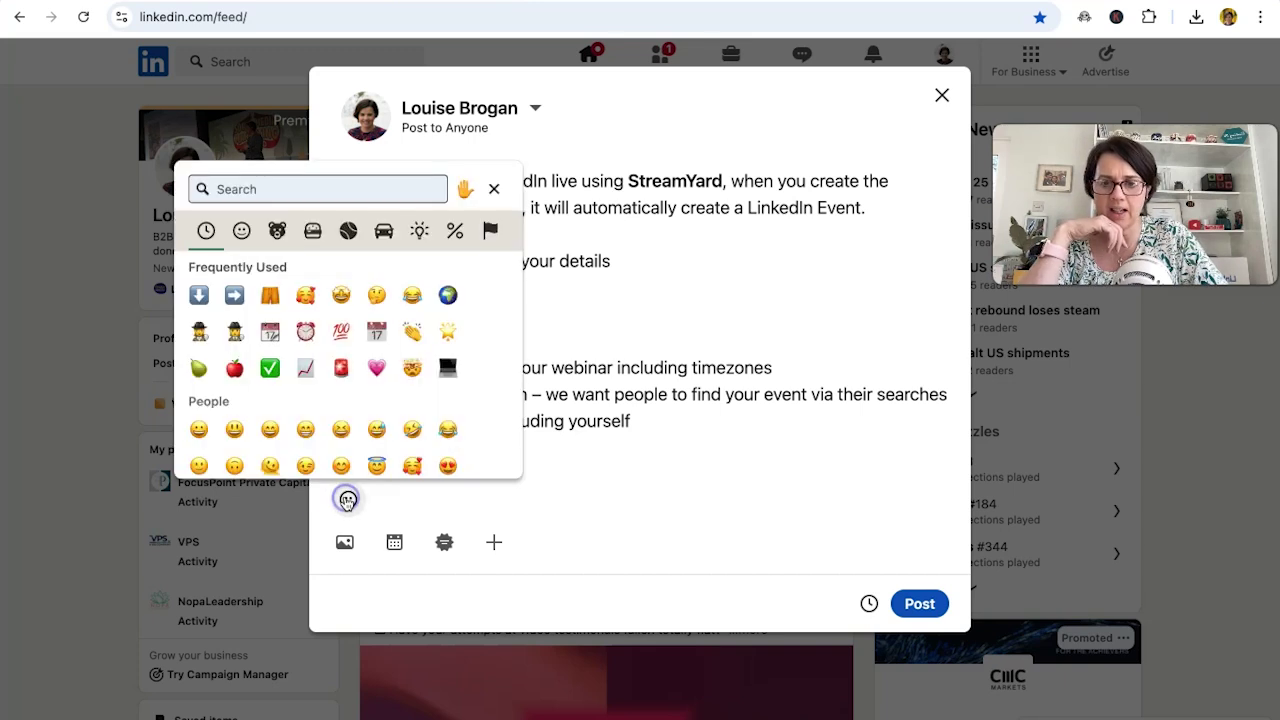
pyautogui.click(268, 372)
# Add green check emojis before 'A full detailed description' and 'Add your speakers'
pyautogui.click(331, 396)
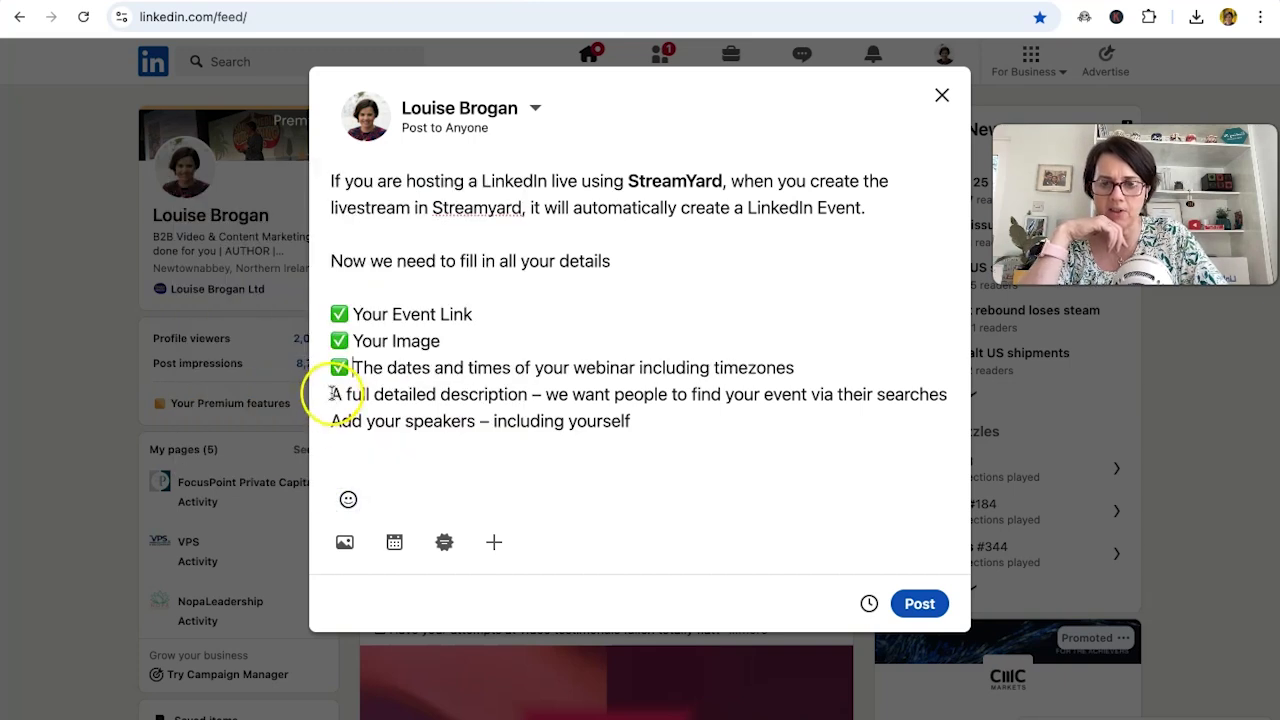
pyautogui.click(348, 499)
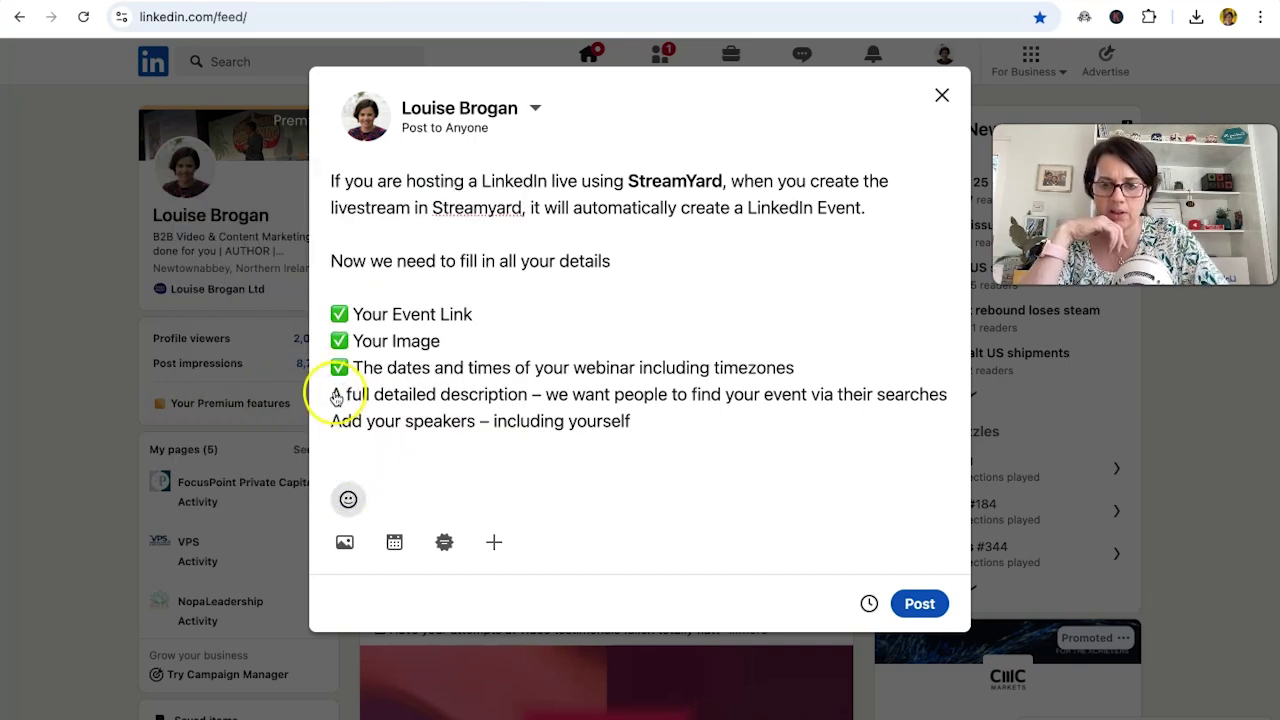
pyautogui.click(348, 502)
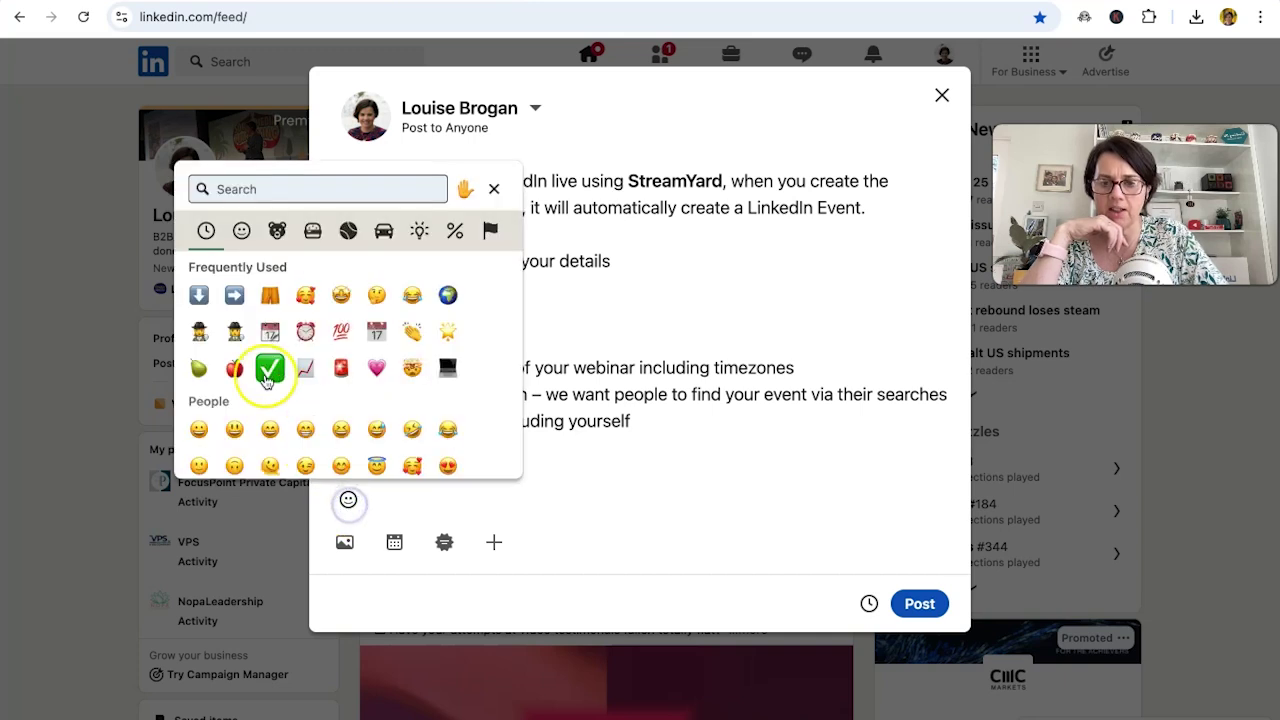
pyautogui.click(266, 367)
pyautogui.click(333, 447)
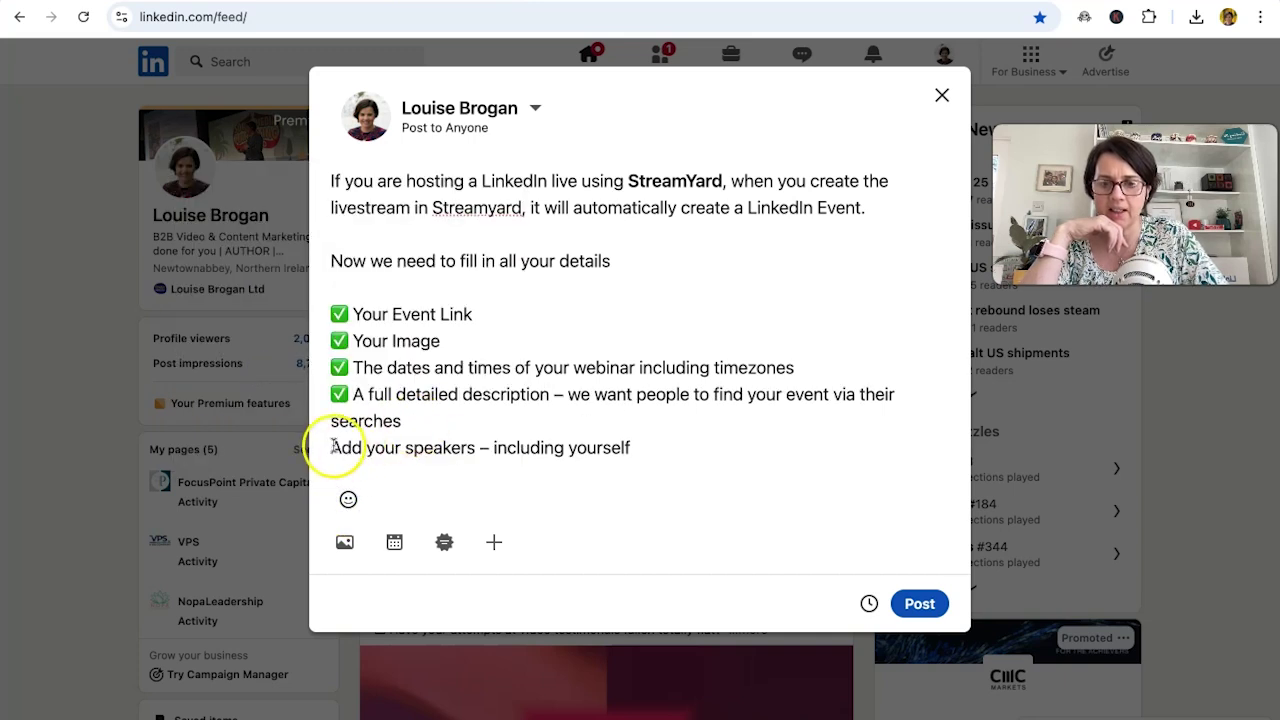
pyautogui.click(348, 500)
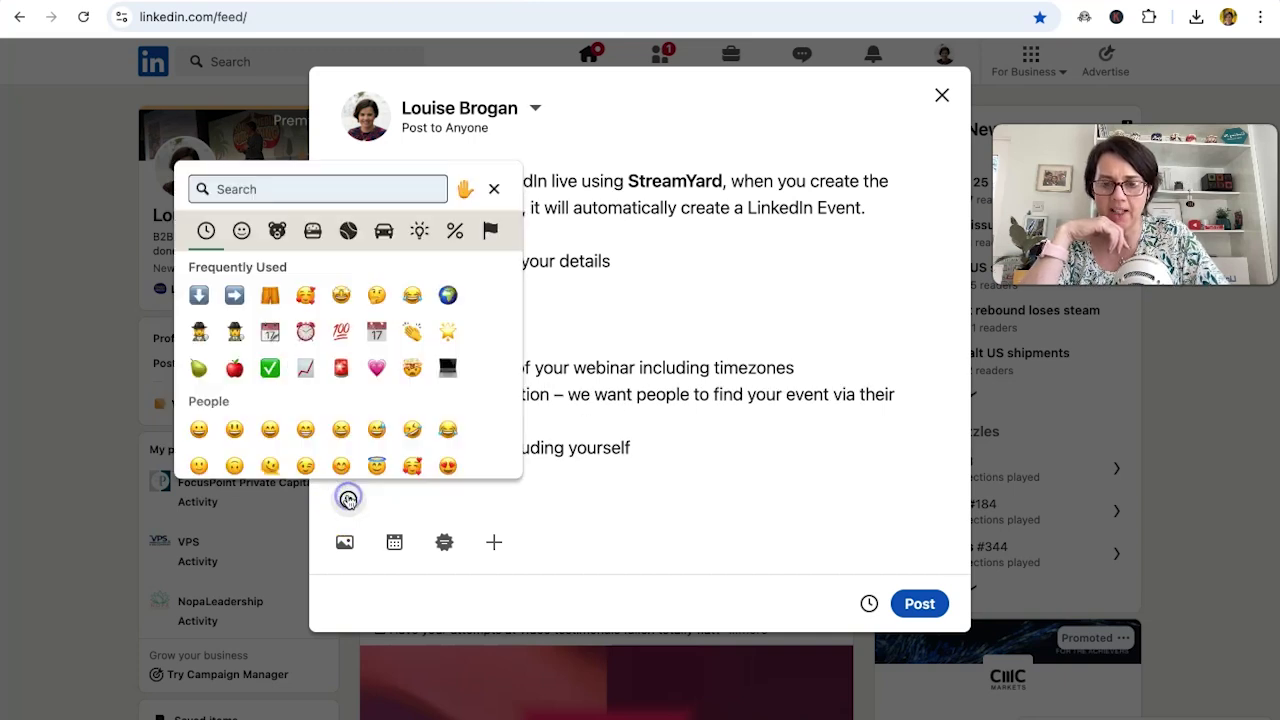
pyautogui.click(270, 368)
pyautogui.scroll(-1, 693, 438)
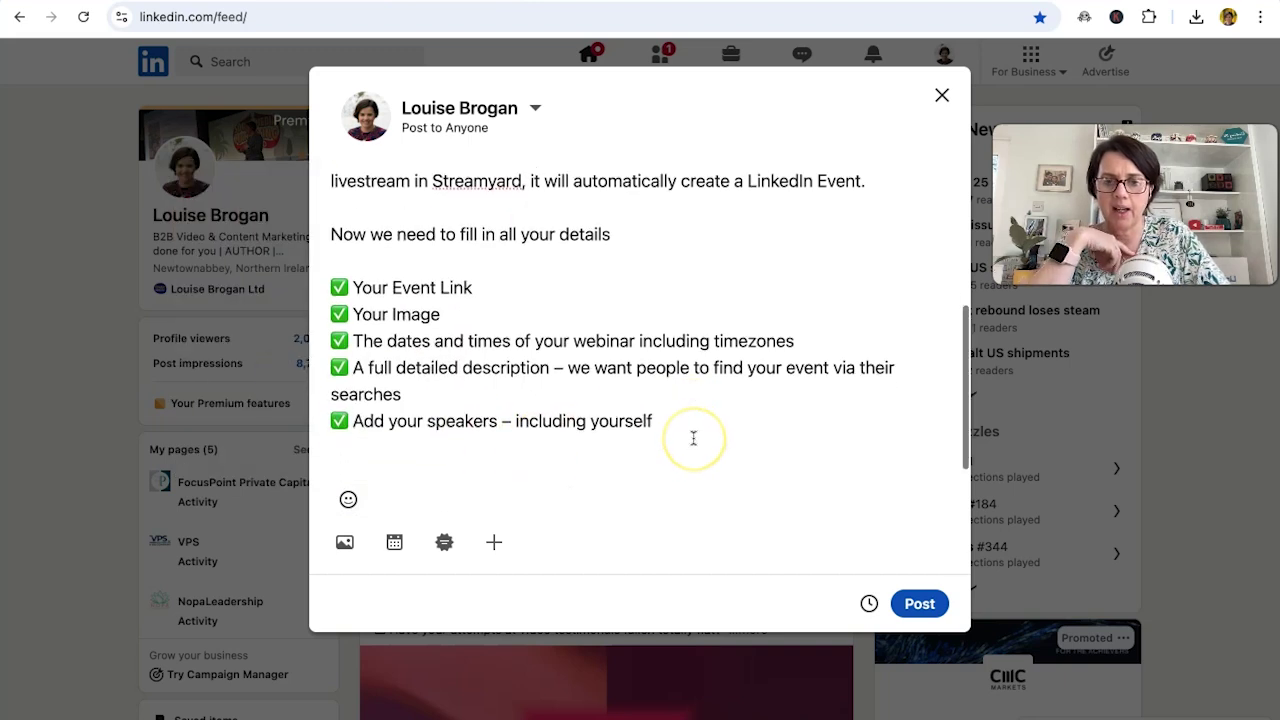
pyautogui.scroll(5, 693, 438)
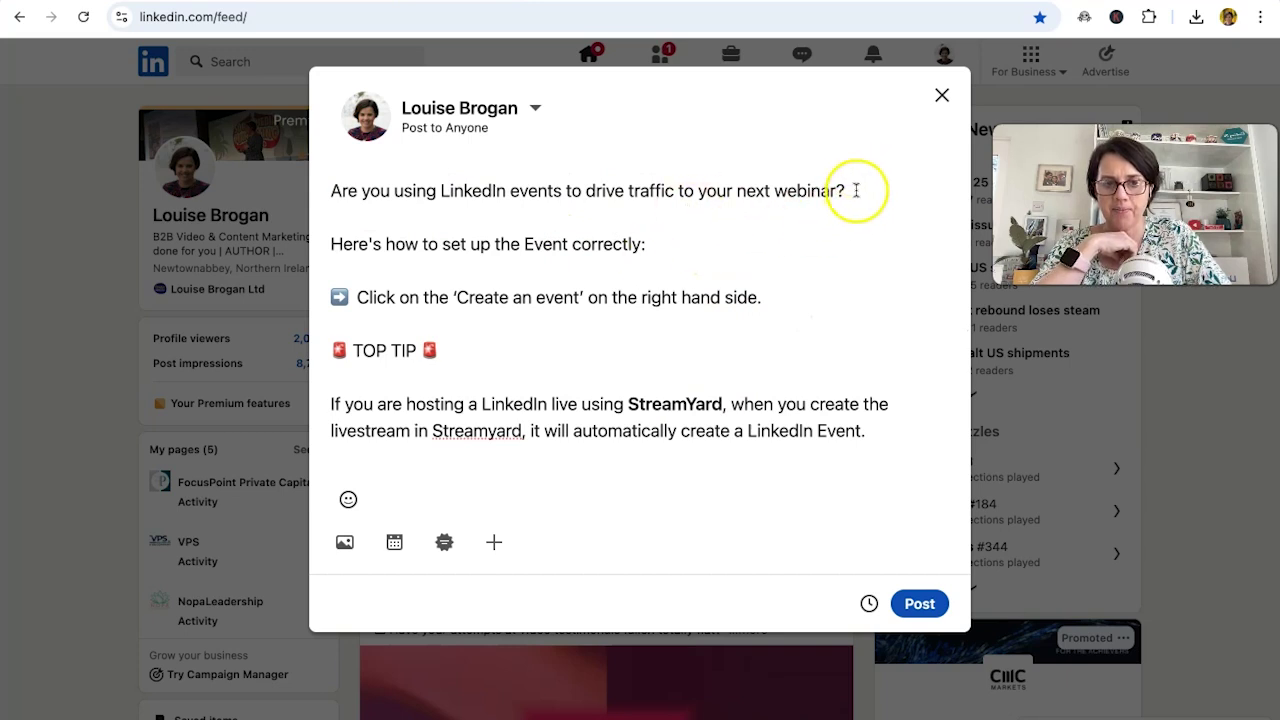
# Attach 'LinkedIn Events - visual selection.png' from the computer as the post image
pyautogui.press('Return')
pyautogui.scroll(-5, 500, 450)
pyautogui.click(344, 542)
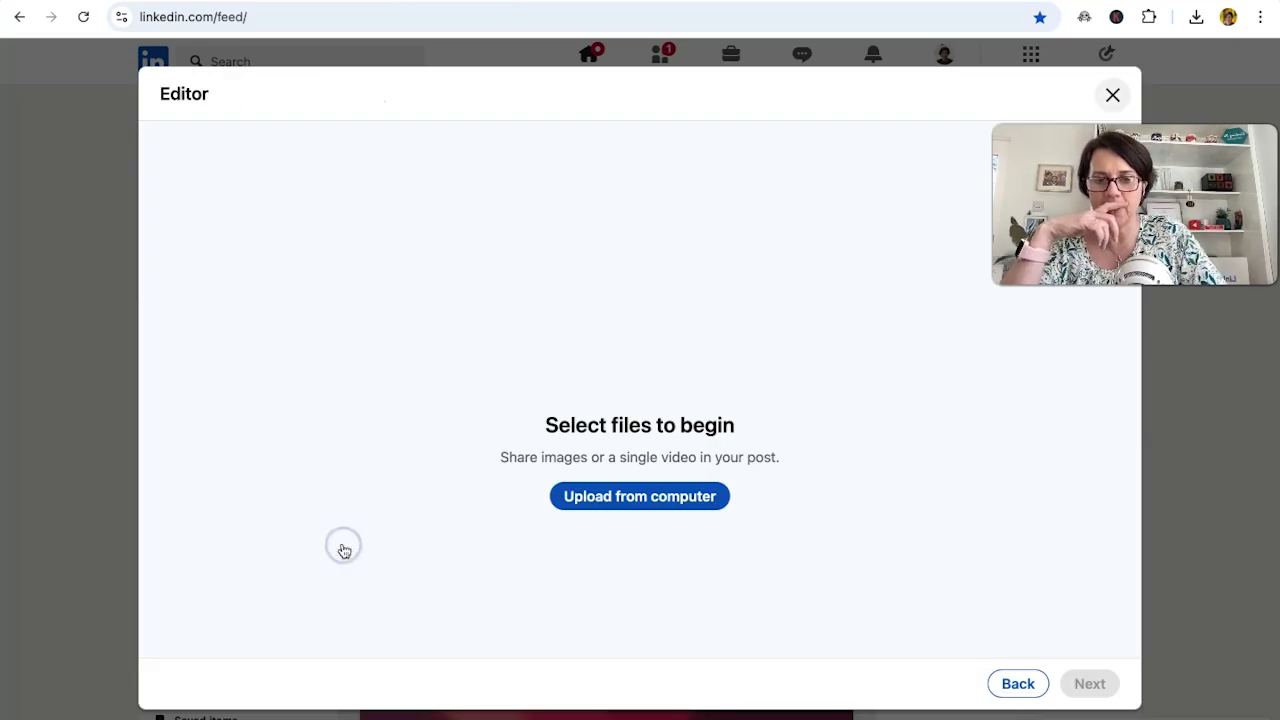
pyautogui.click(631, 497)
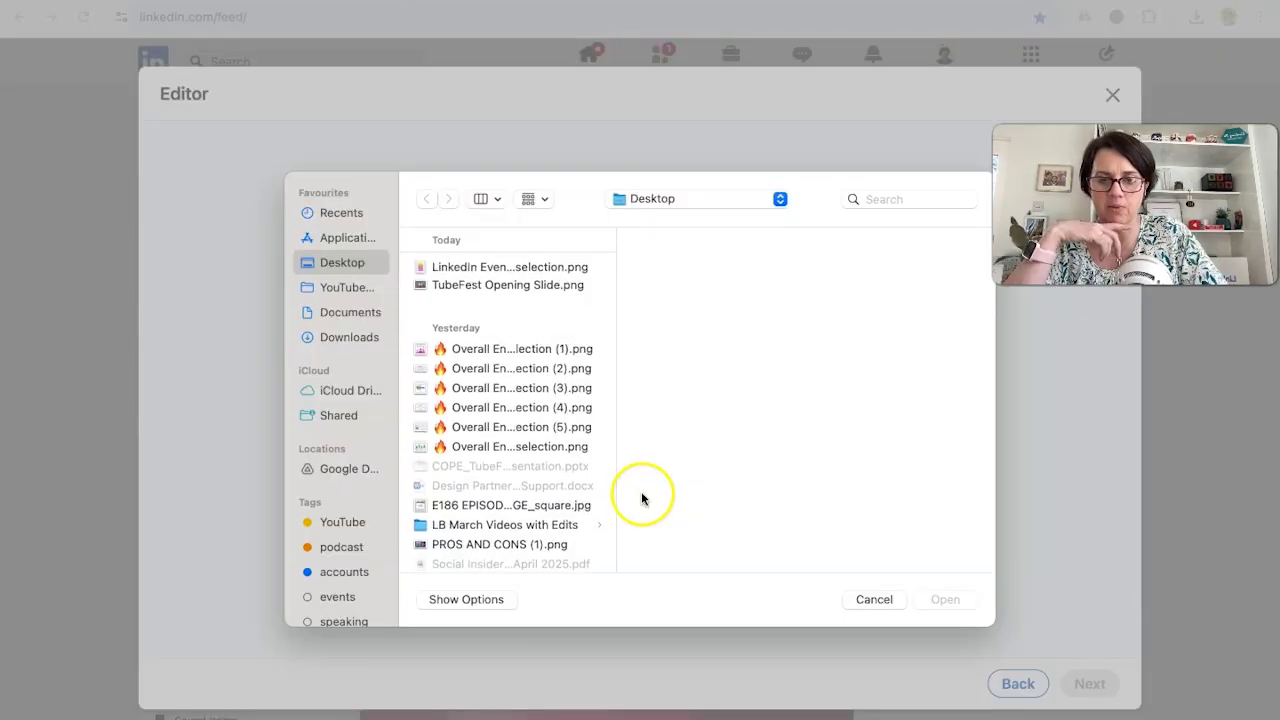
pyautogui.click(502, 271)
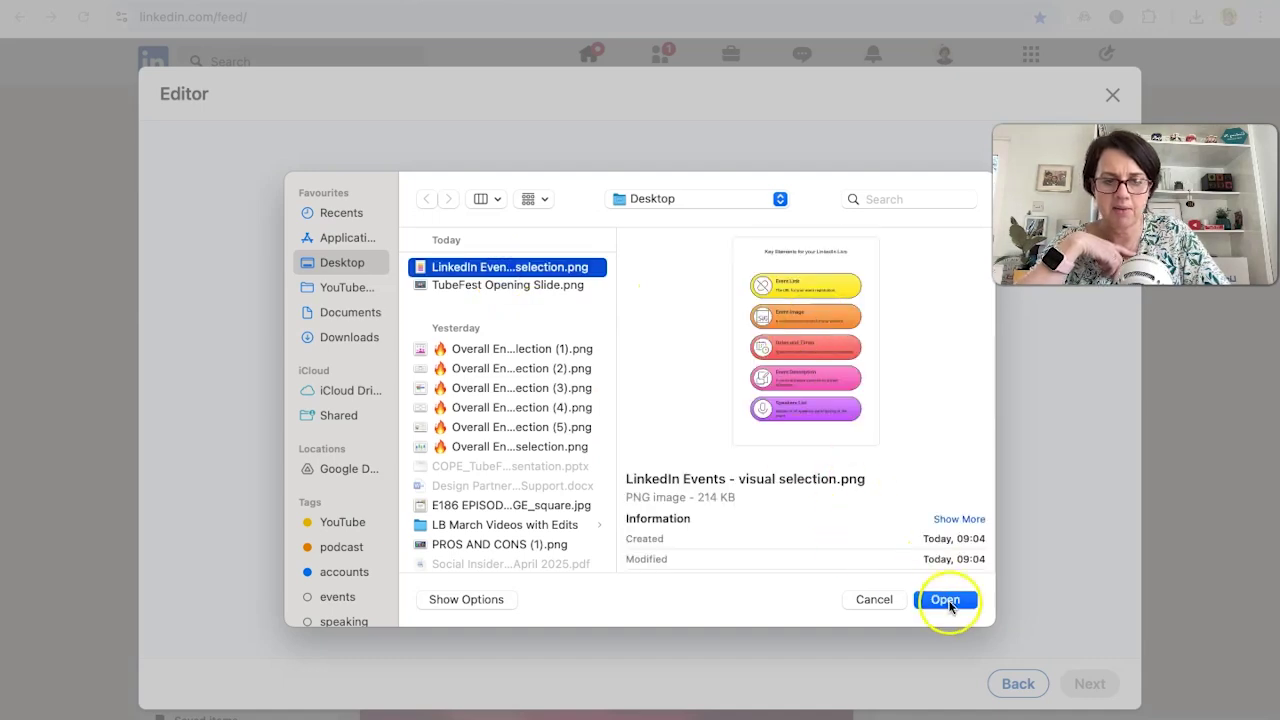
pyautogui.click(946, 602)
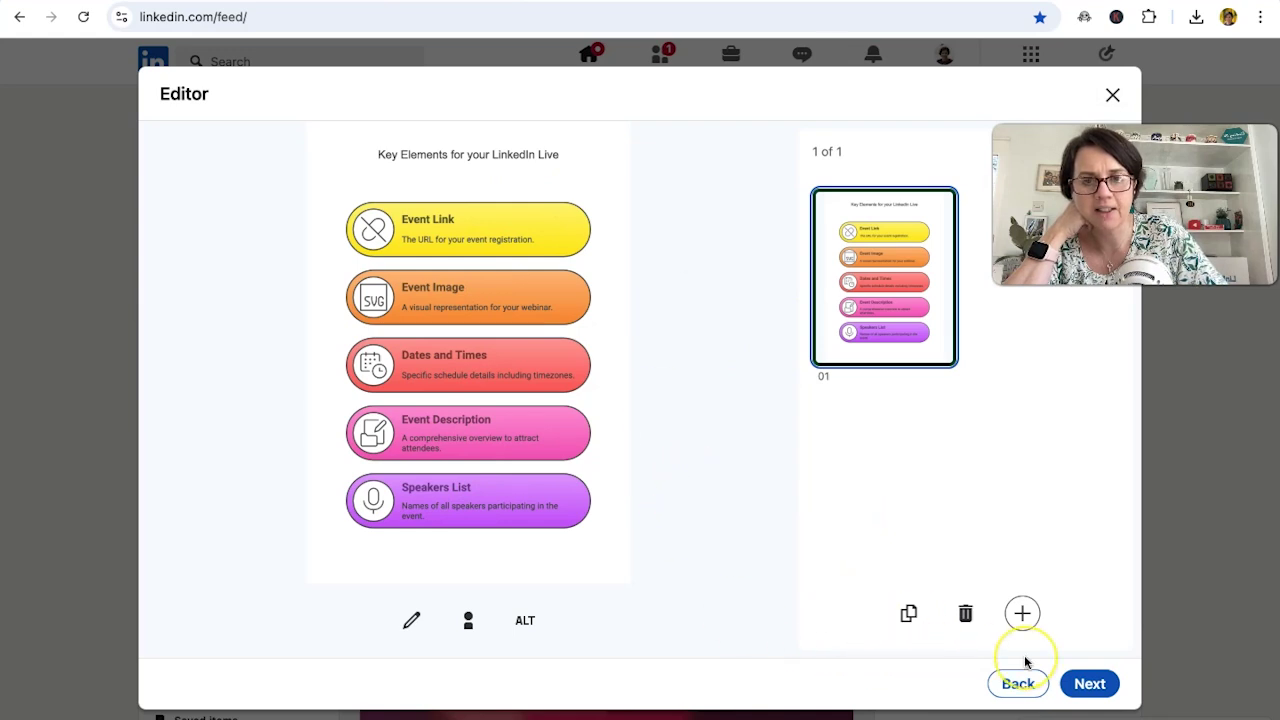
pyautogui.click(1090, 686)
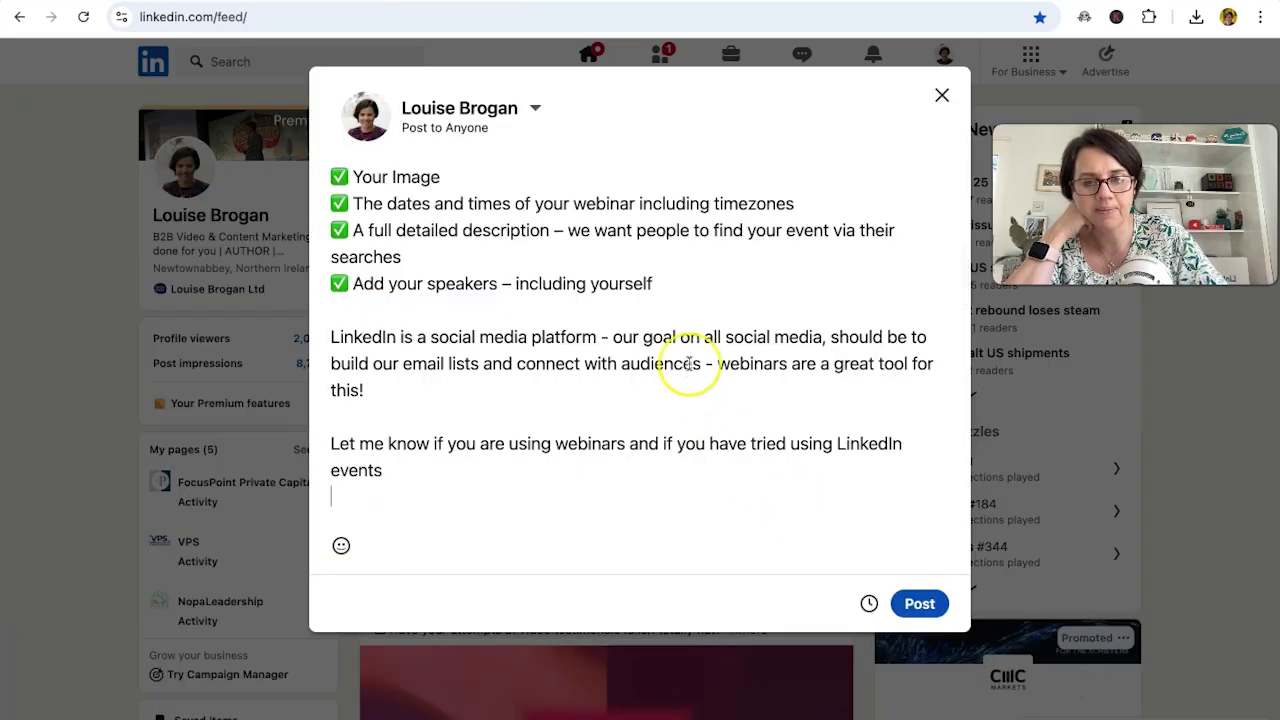
pyautogui.scroll(-10, 686, 363)
pyautogui.scroll(6, 688, 365)
pyautogui.scroll(5, 688, 363)
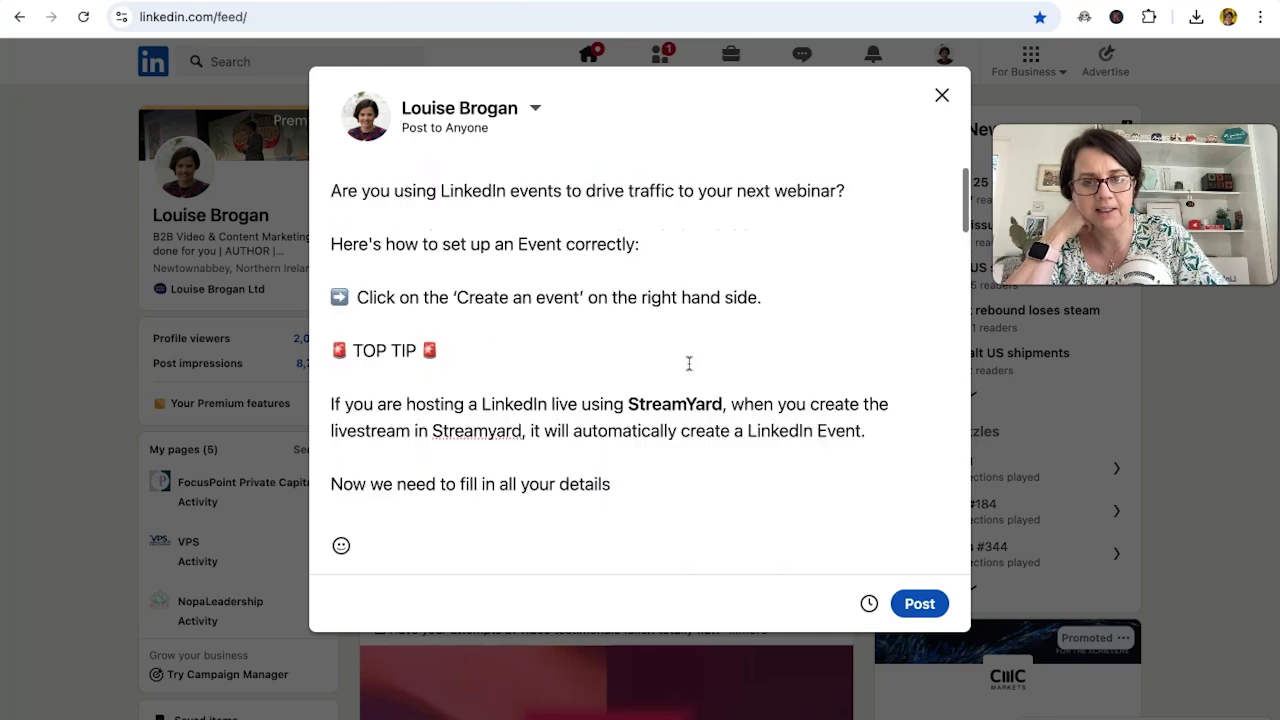
# Publish the post and copy the blog article's web address
pyautogui.click(920, 605)
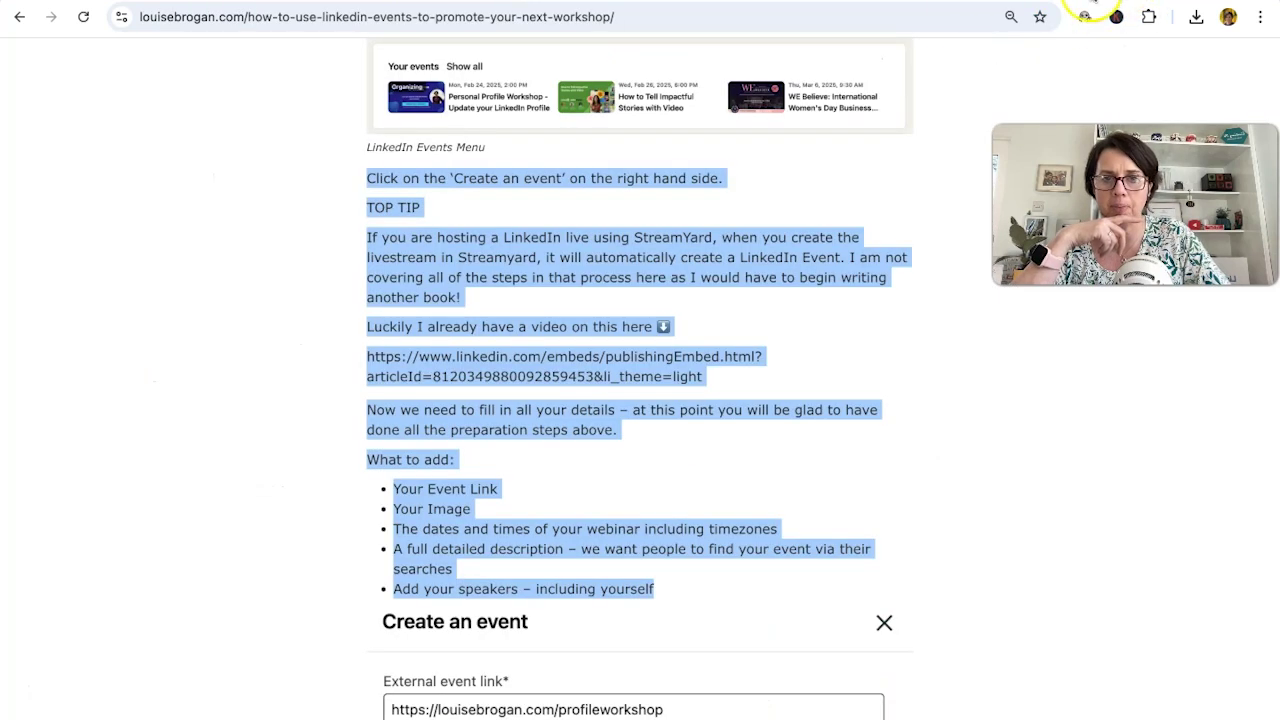
pyautogui.click(905, 27)
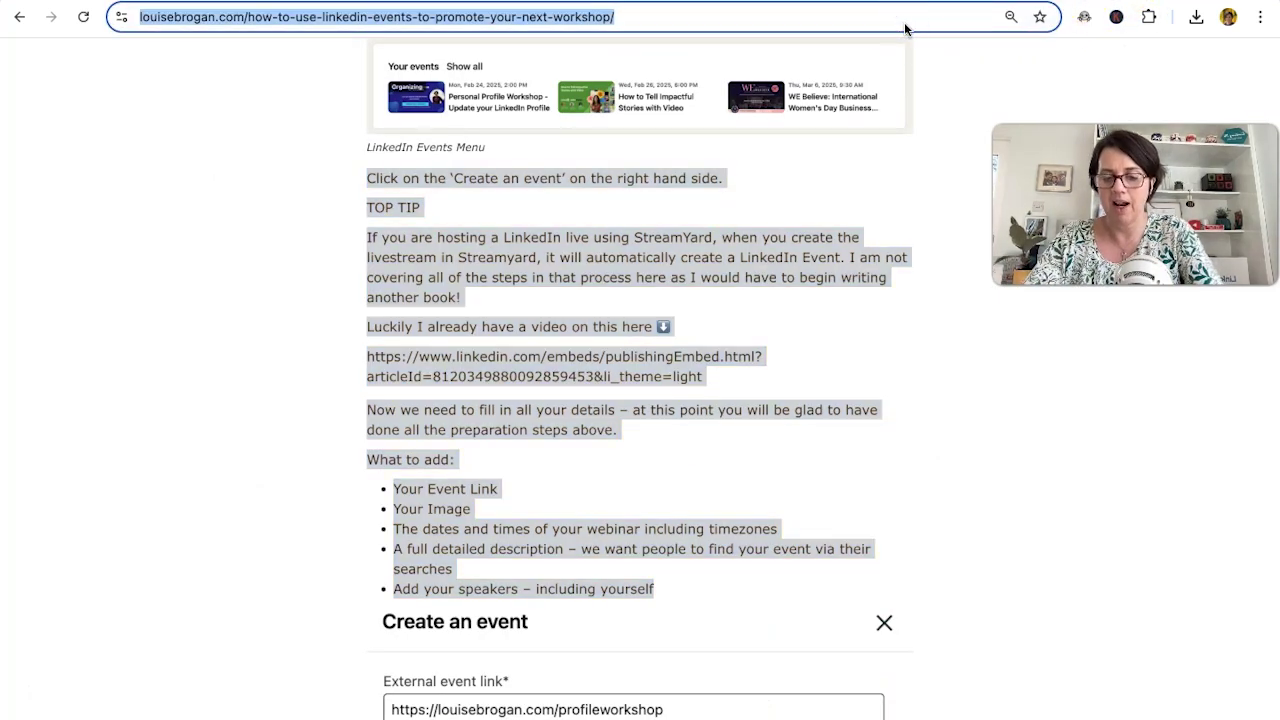
pyautogui.click(400, 10)
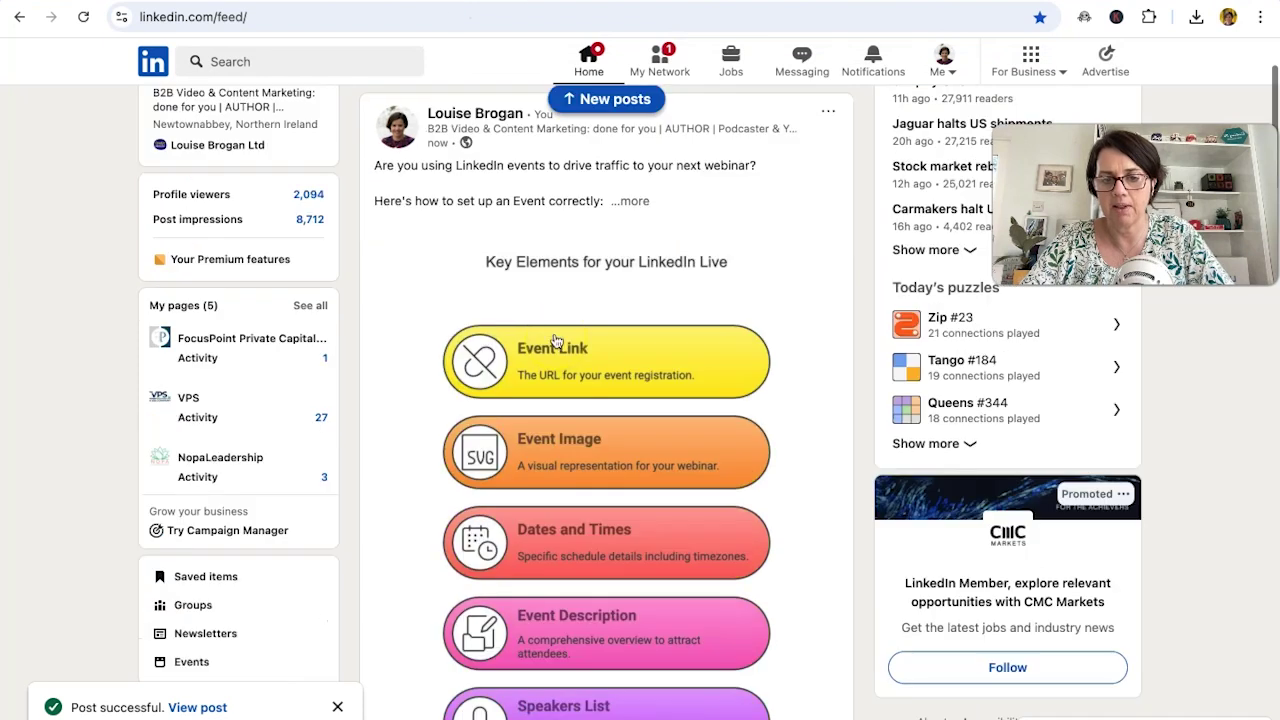
# Add a first comment on the new post with the louisebrogan.com blog link
pyautogui.scroll(-5, 557, 341)
pyautogui.click(584, 376)
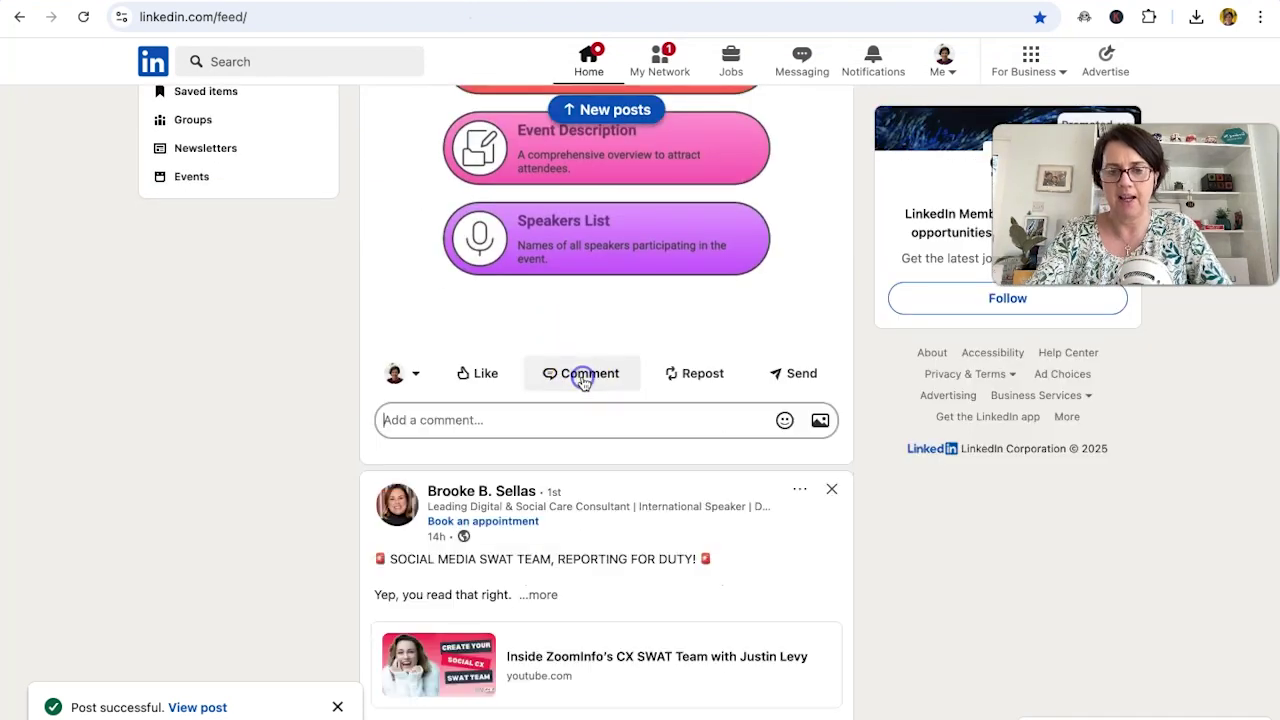
pyautogui.write('re')
pyautogui.write('ad more on how to set the whole thing up here - https://louisebrogan.com/how-to-use-linkedin-events-to-promote-your-next-workshop/')
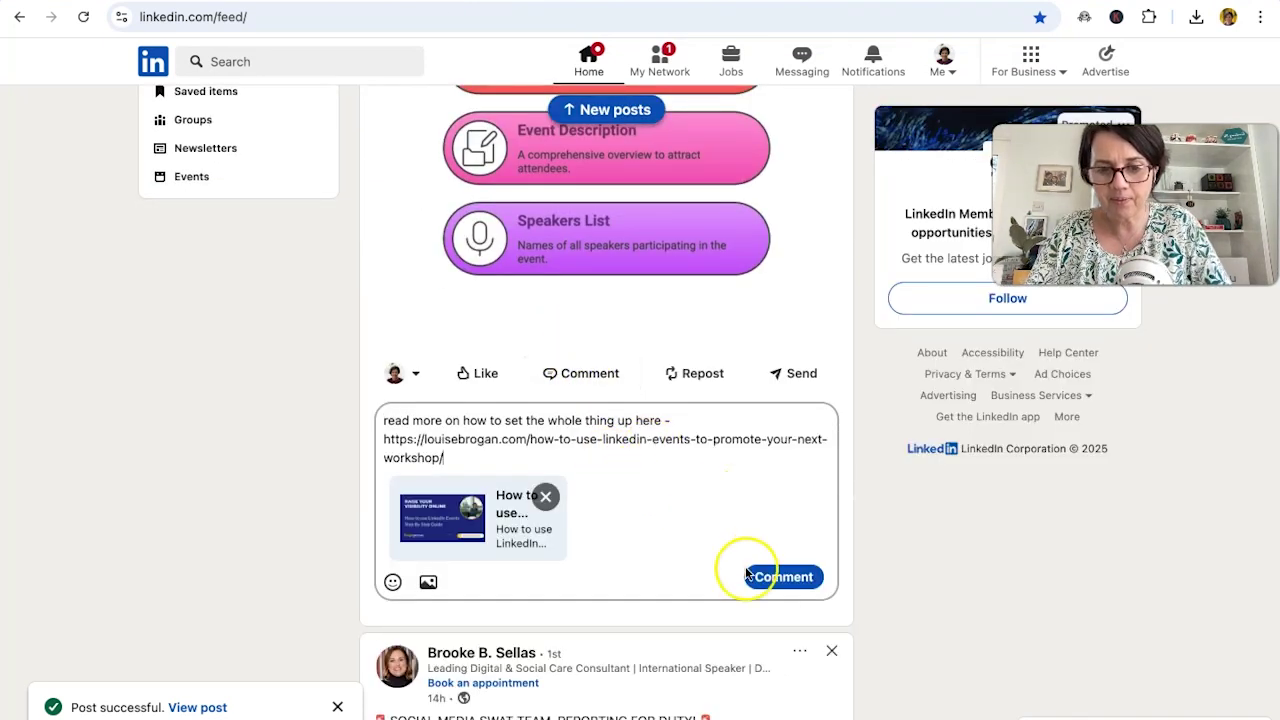
pyautogui.click(777, 574)
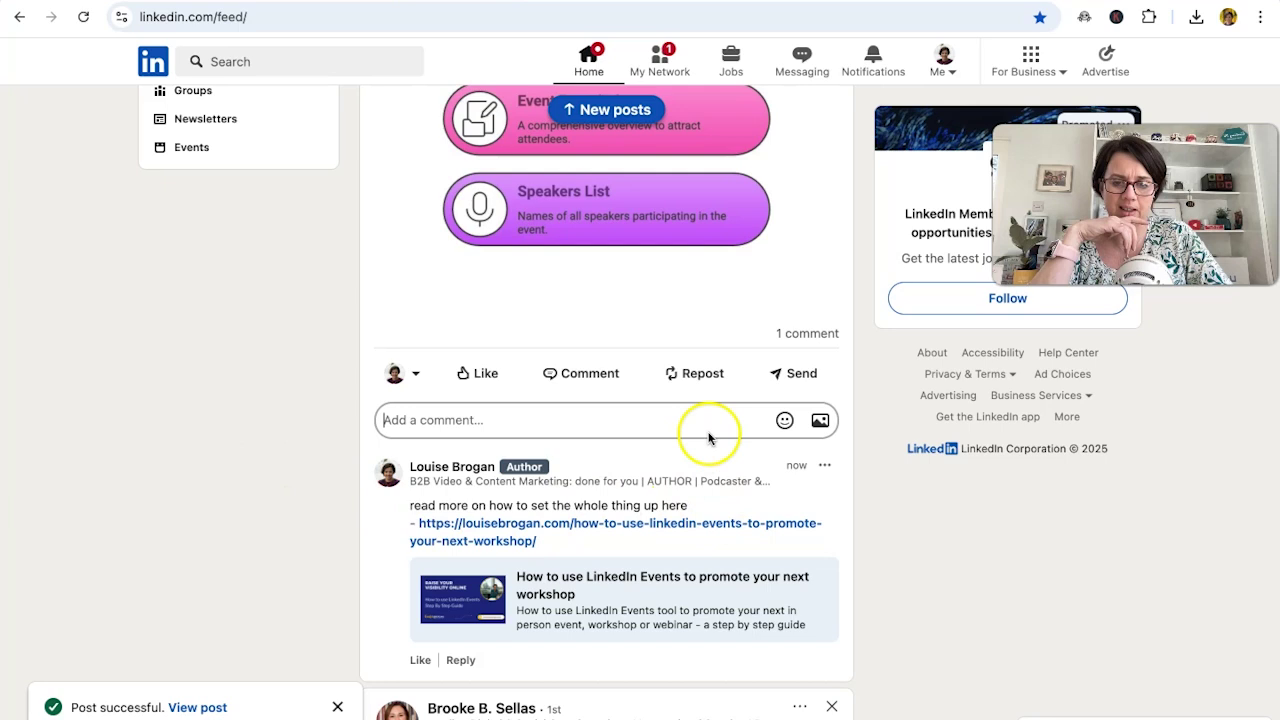
pyautogui.scroll(8, 706, 470)
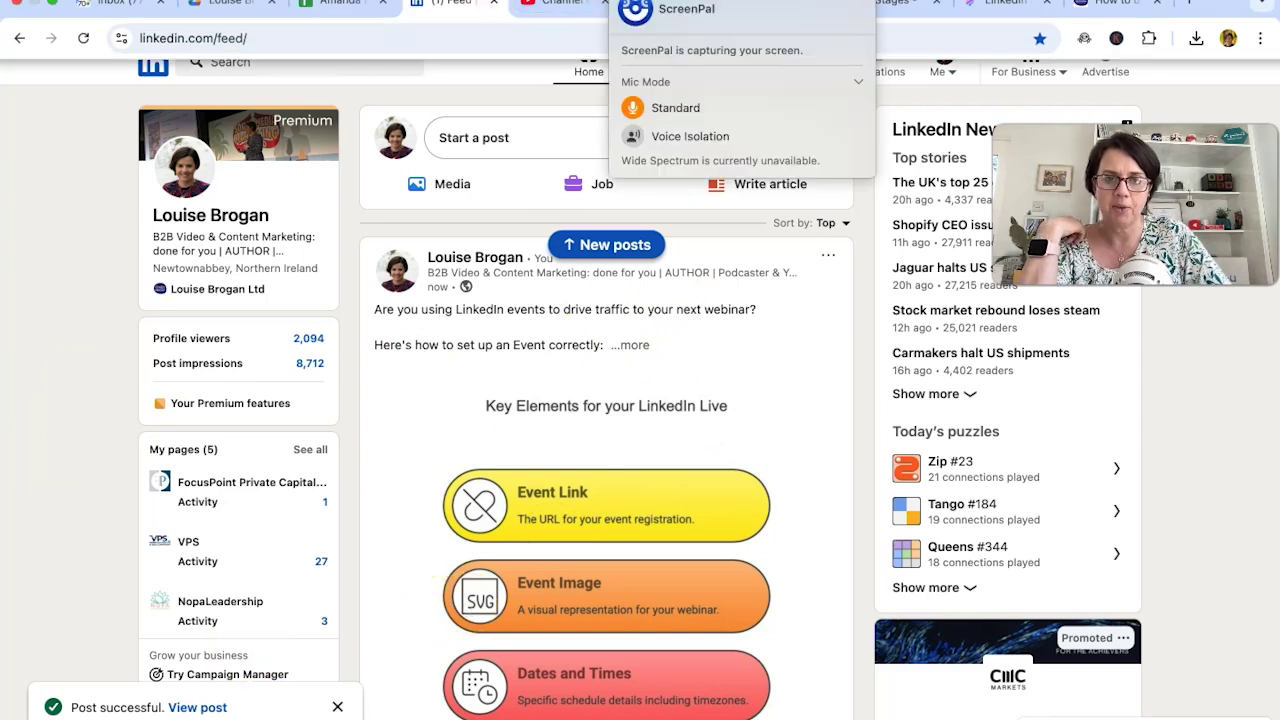
# Go back to the LinkedIn Events napkin and open the My Napkins library list
pyautogui.click(470, 337)
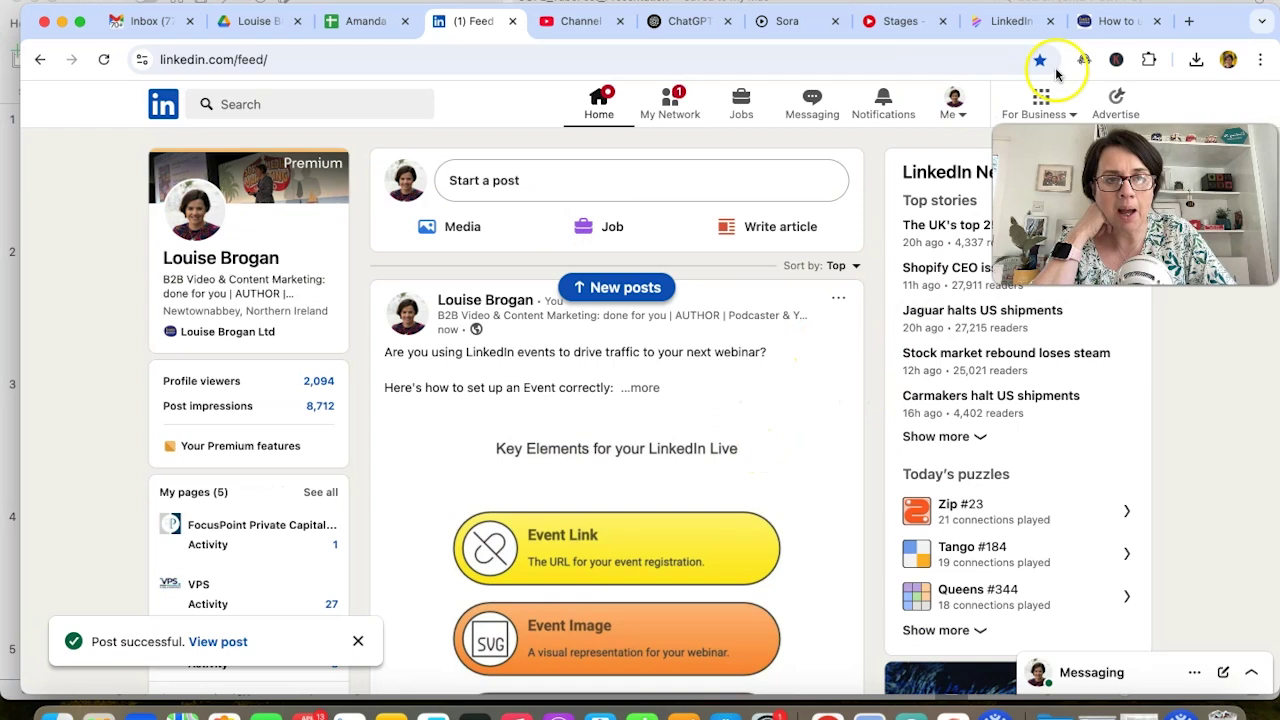
pyautogui.click(1000, 22)
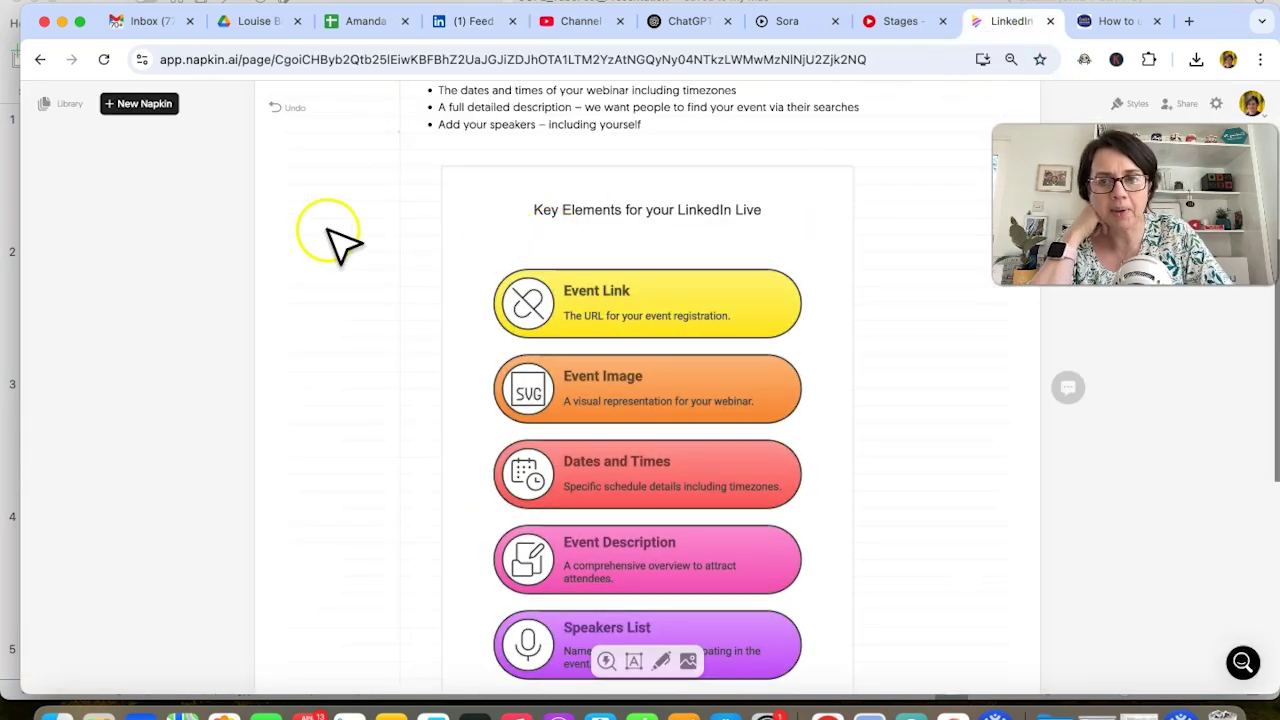
pyautogui.scroll(3, 337, 188)
pyautogui.scroll(3, 340, 195)
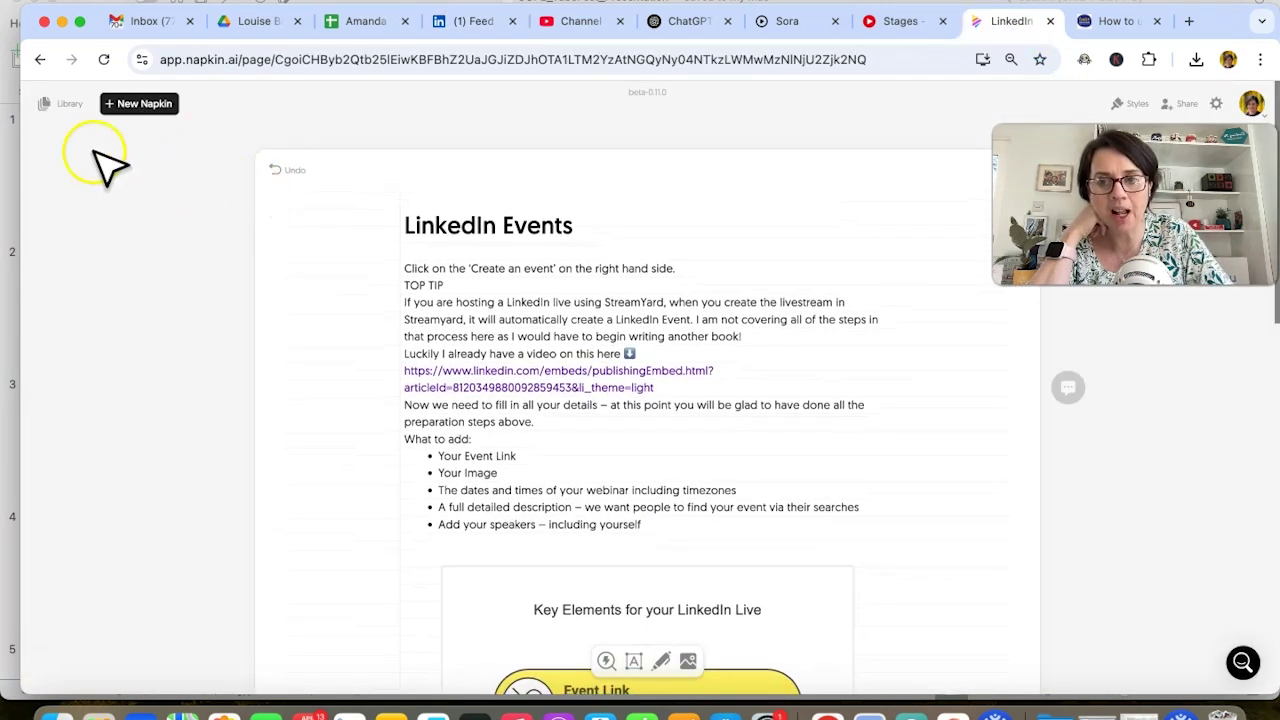
pyautogui.click(66, 108)
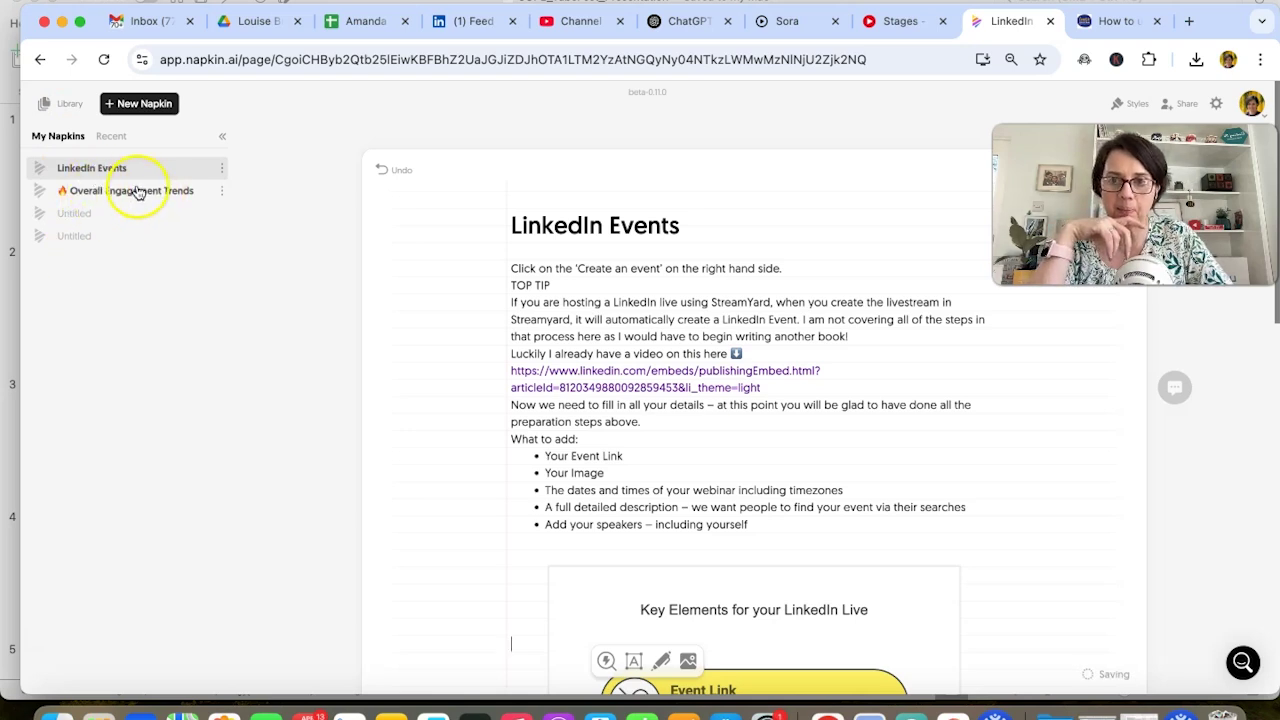
pyautogui.scroll(-10, 590, 450)
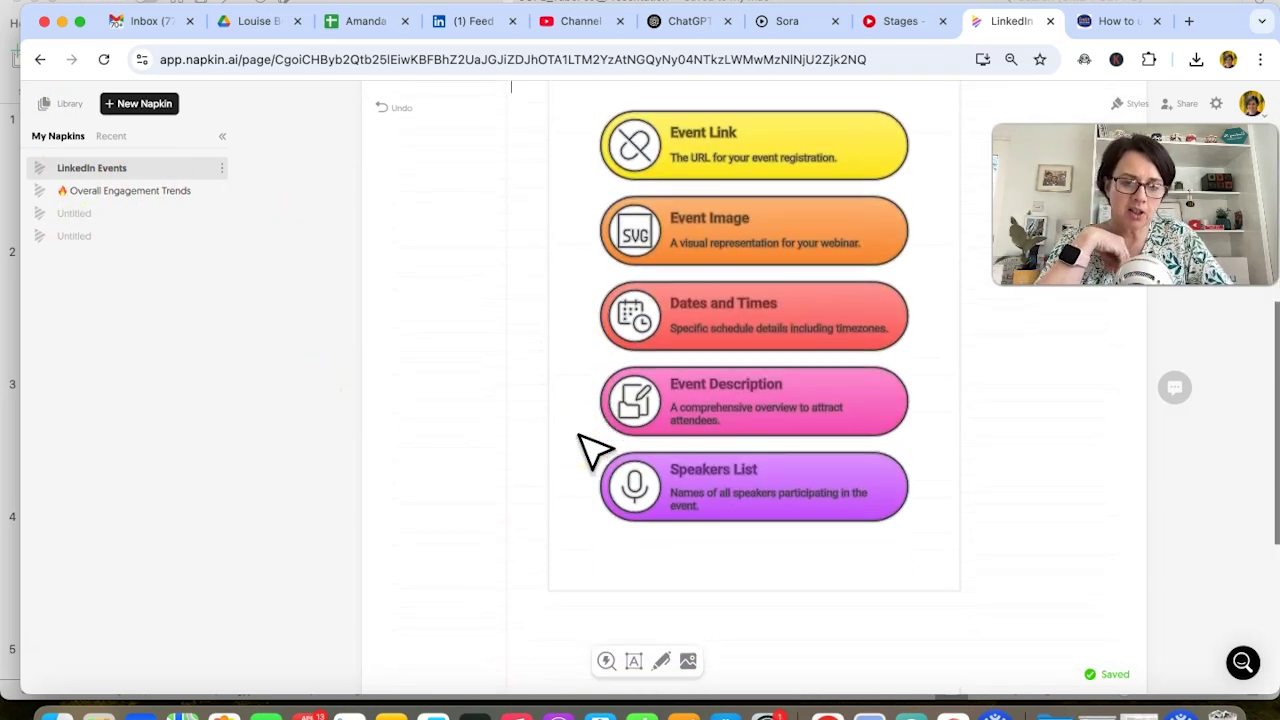
pyautogui.scroll(3, 590, 450)
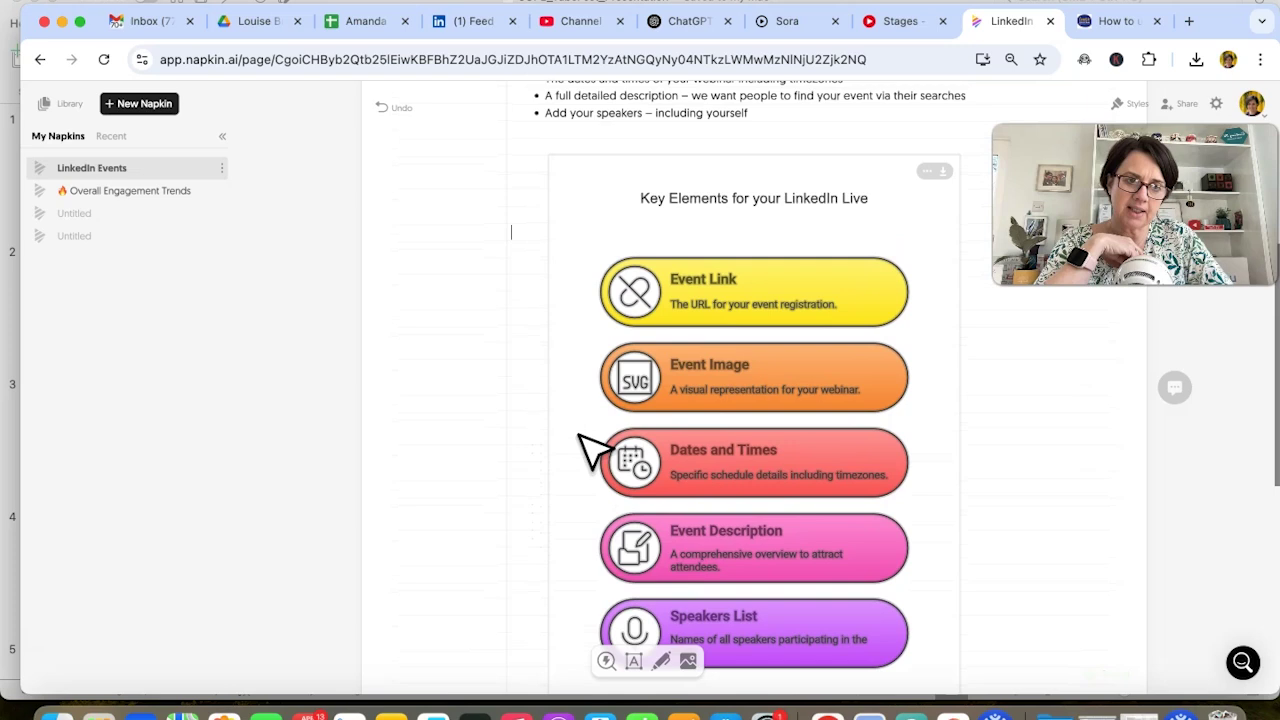
pyautogui.scroll(5, 590, 450)
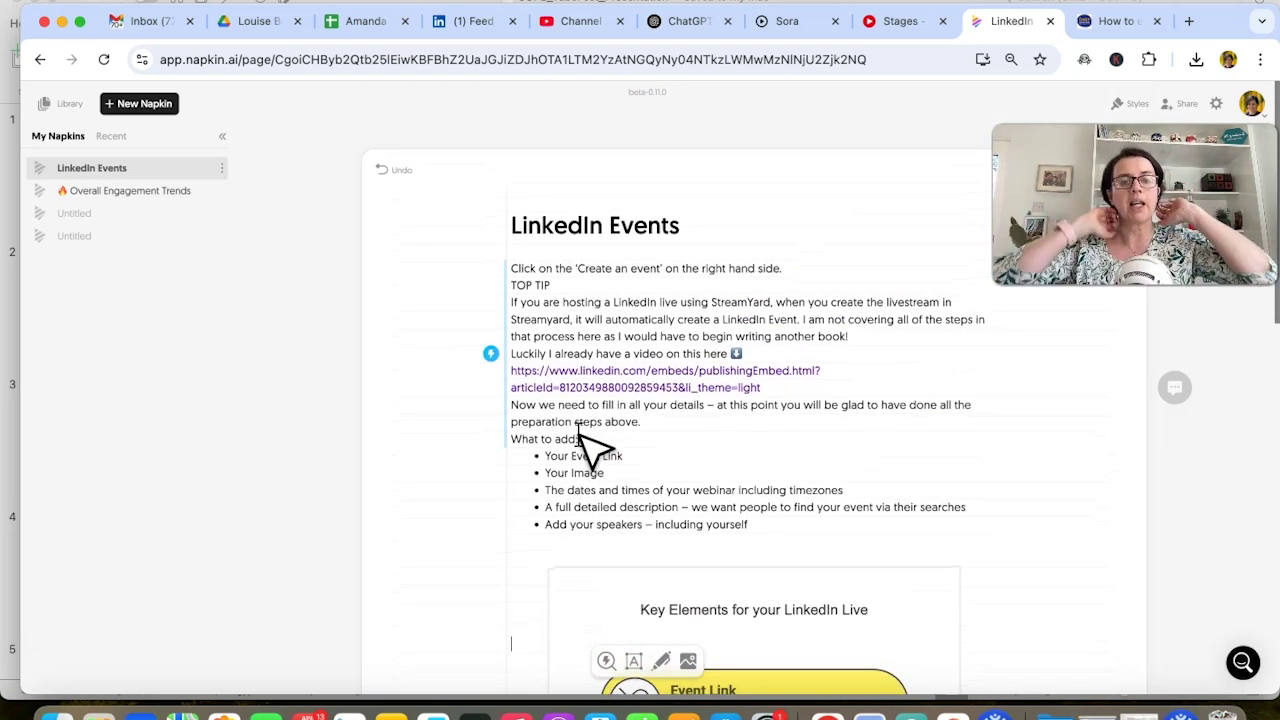